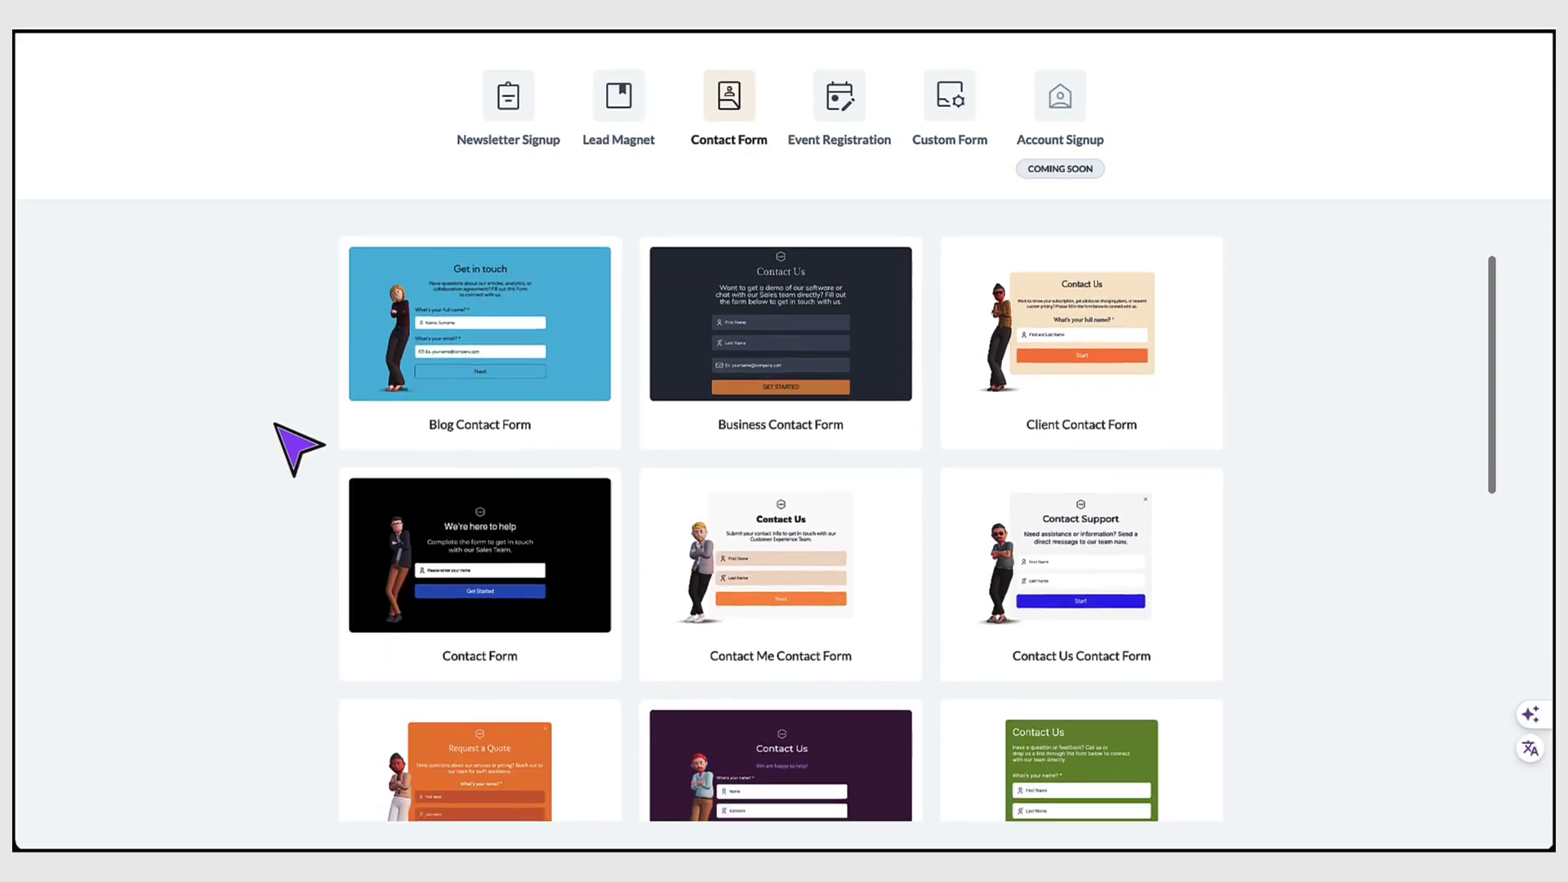
scroll(278, 426, down, 4)
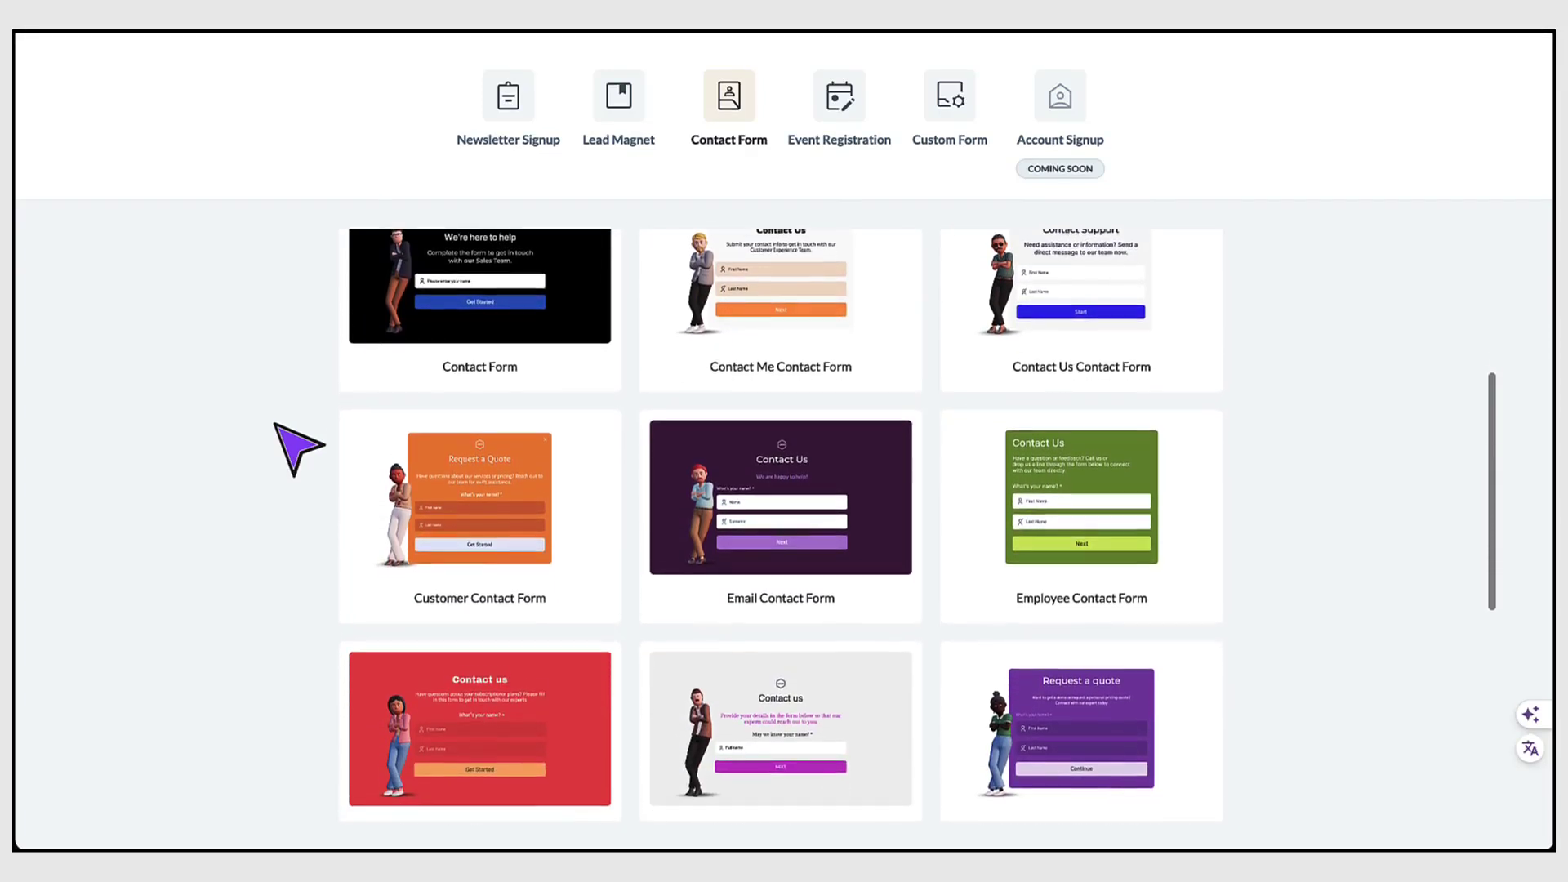
scroll(278, 425, down, 3)
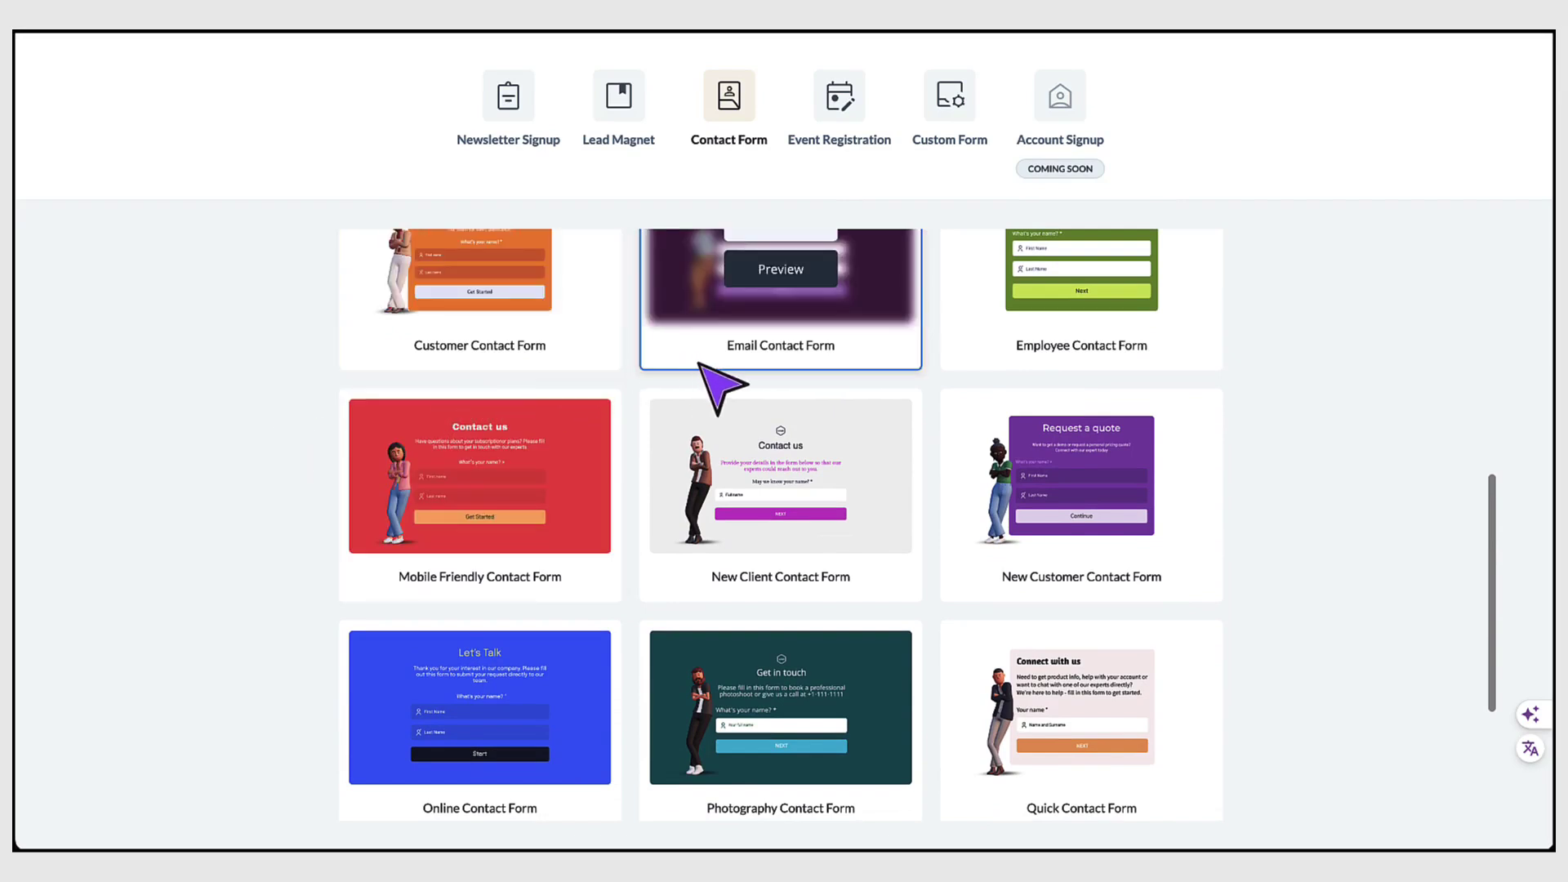
mouse_move(956, 470)
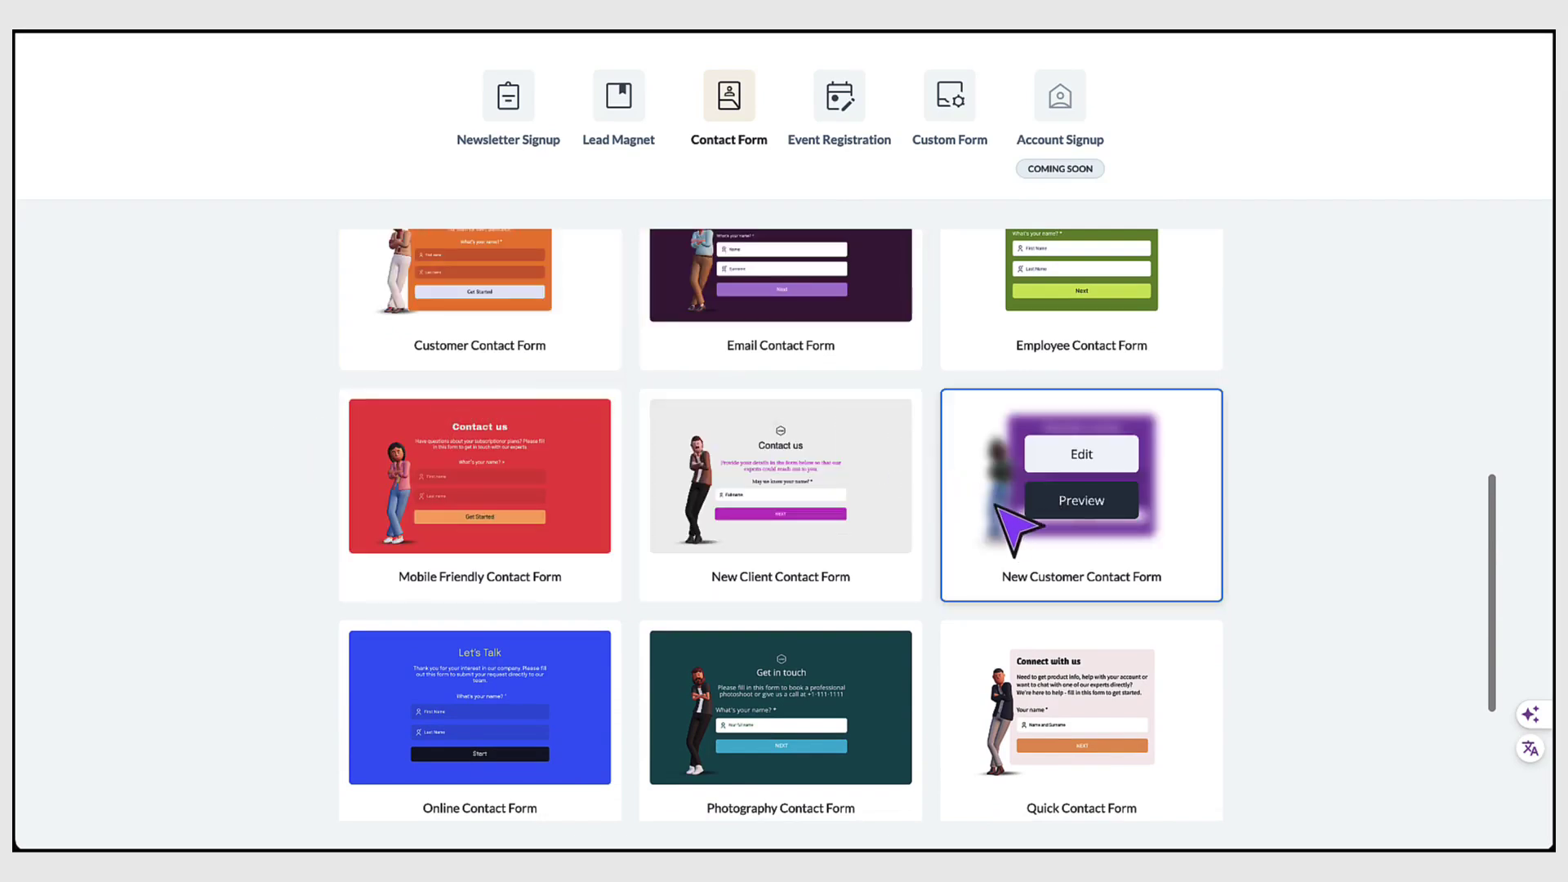
scroll(1001, 510, down, 12)
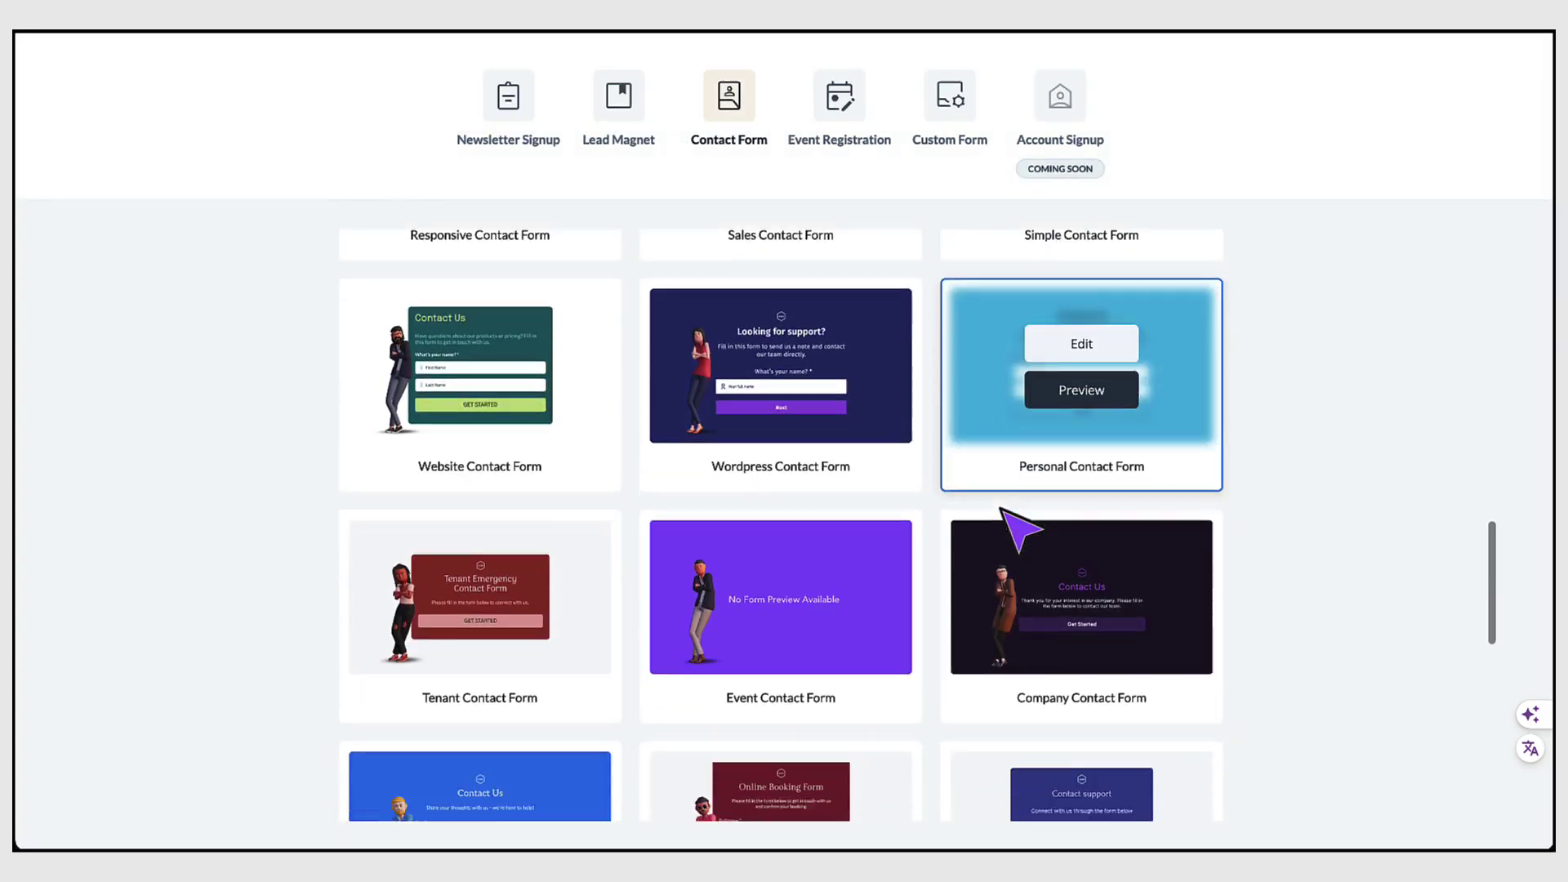
scroll(753, 484, up, 10)
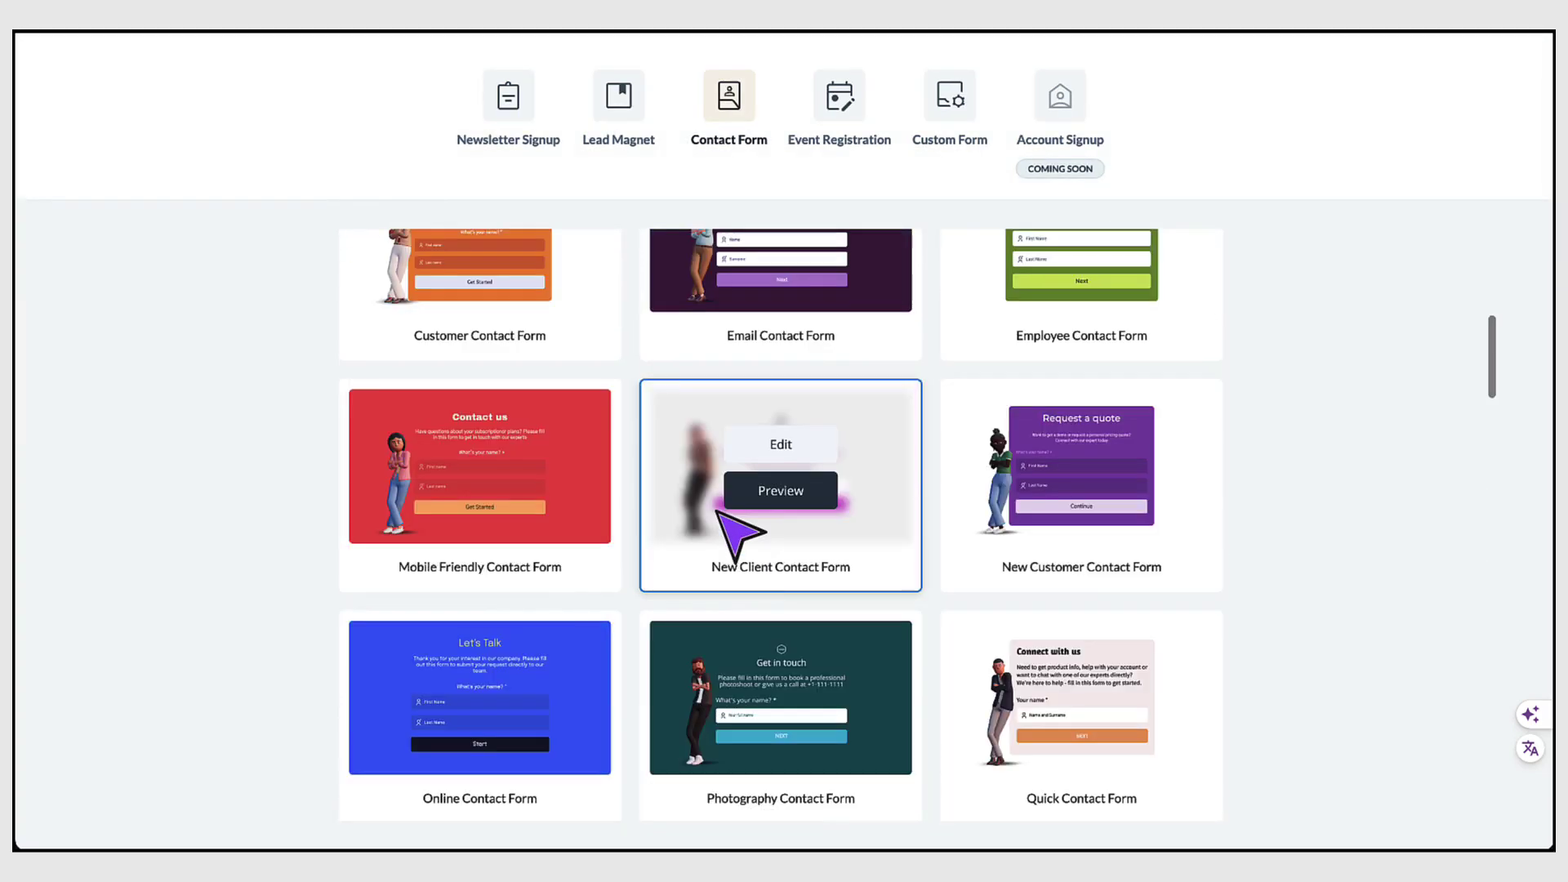
Open the New Client Contact Form template in the editor and scroll down its settings panel.
click(783, 448)
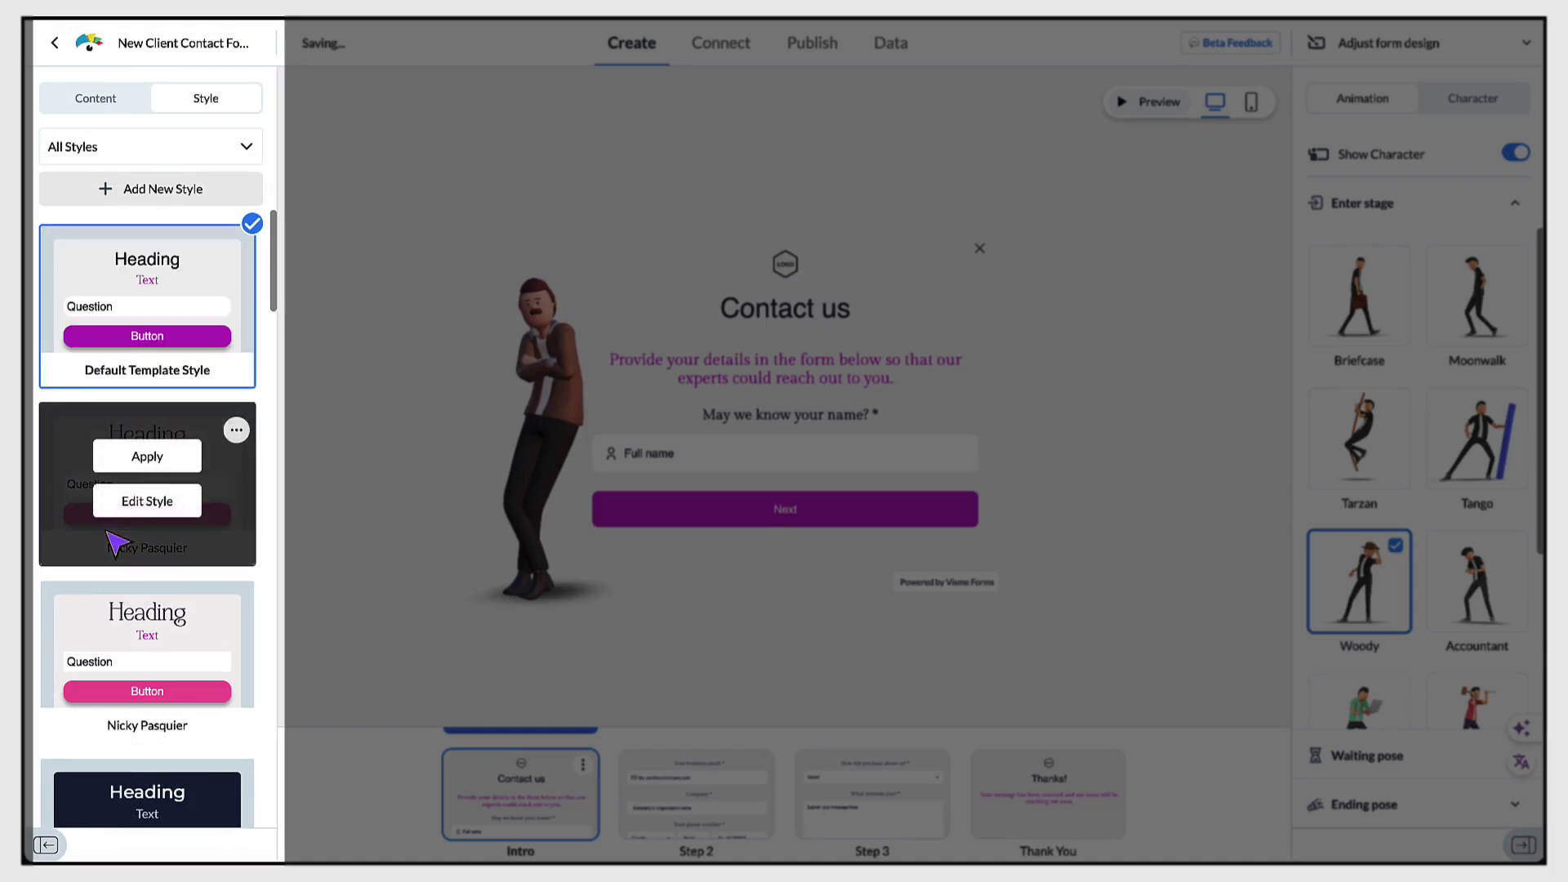
mouse_move(121, 353)
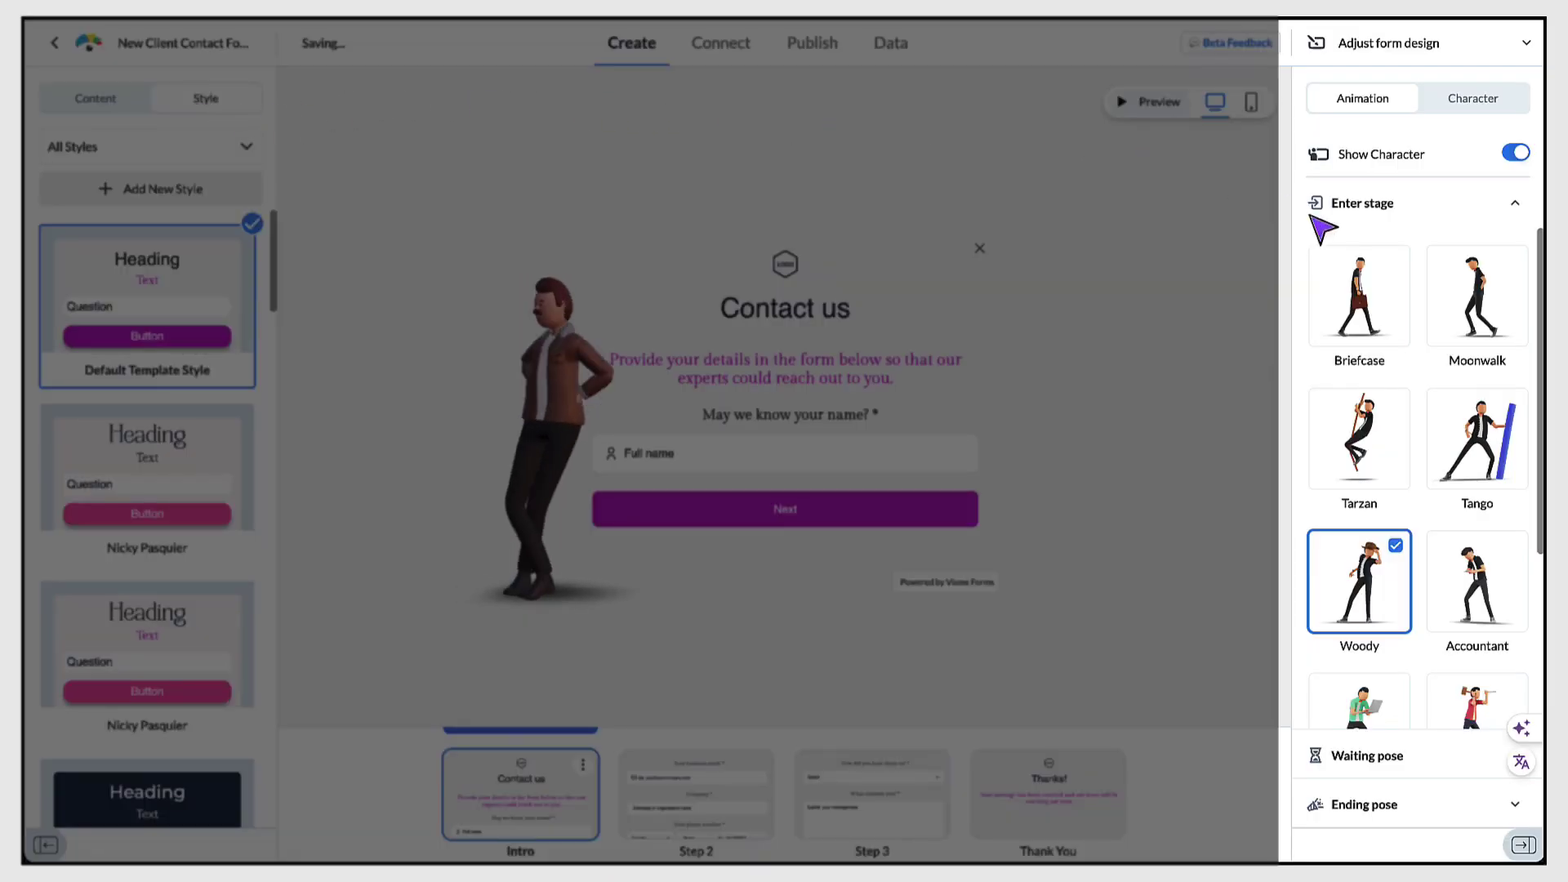
scroll(1353, 260, down, 3)
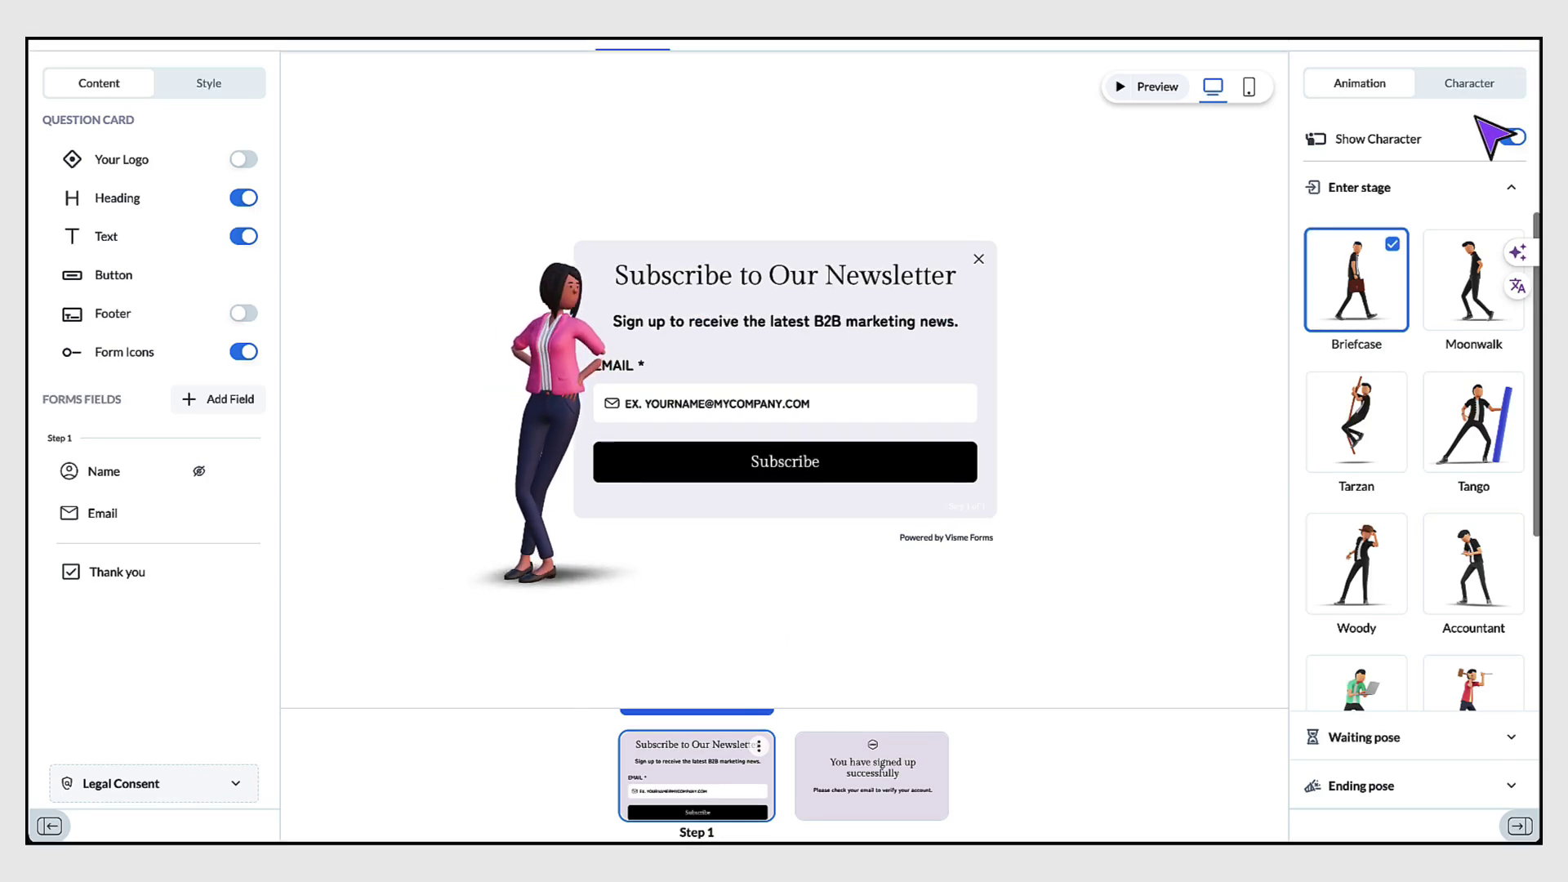
click(1511, 137)
click(1125, 88)
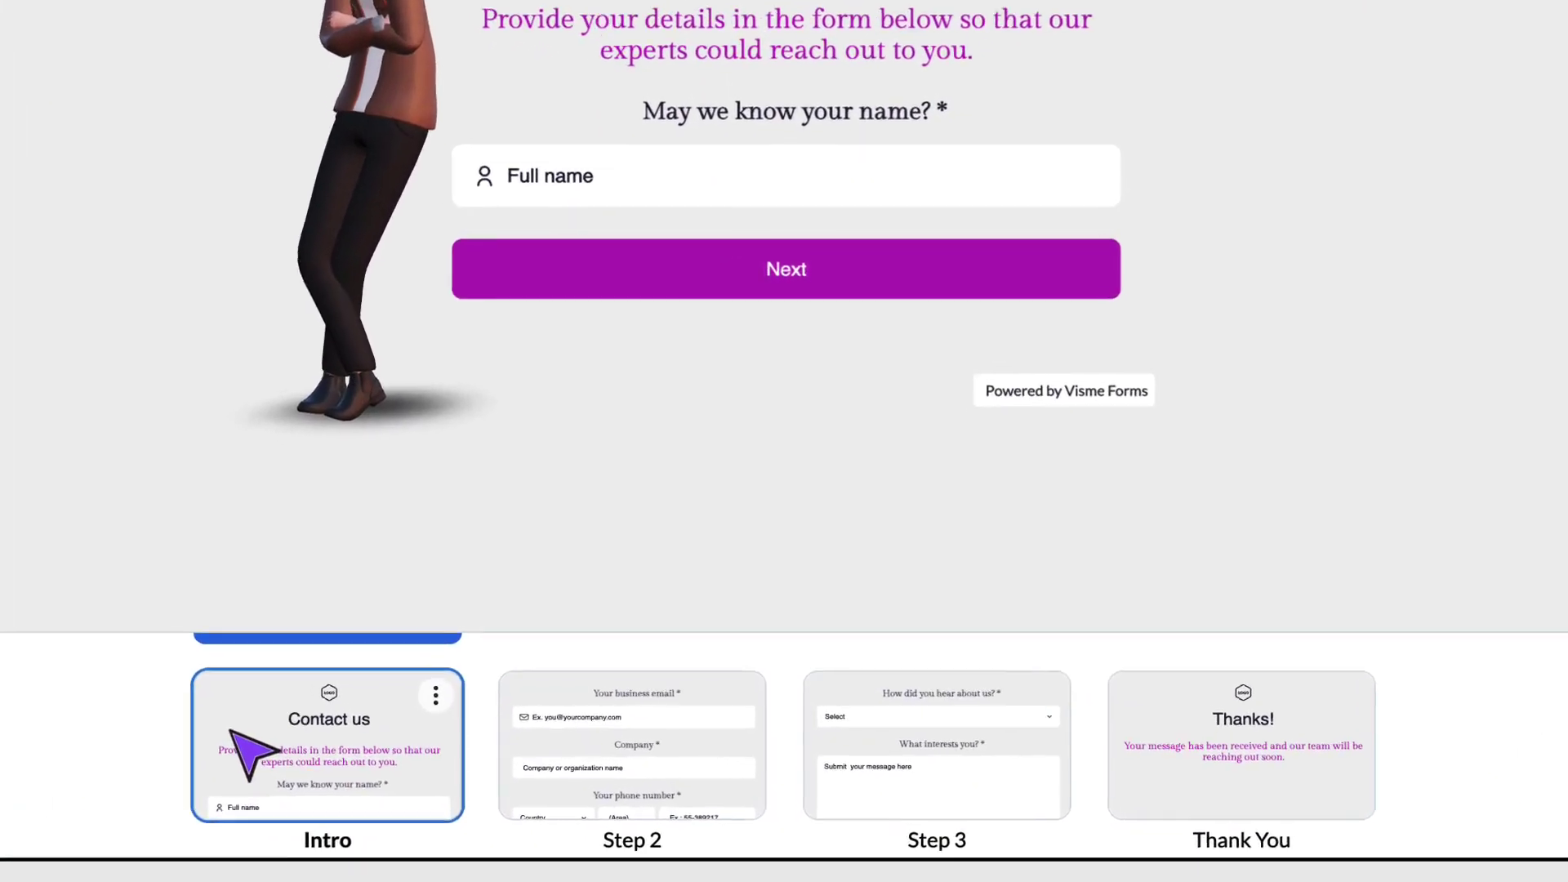
Preview each form step, then move the business email and phone step after 'How did you hear about us'.
click(519, 703)
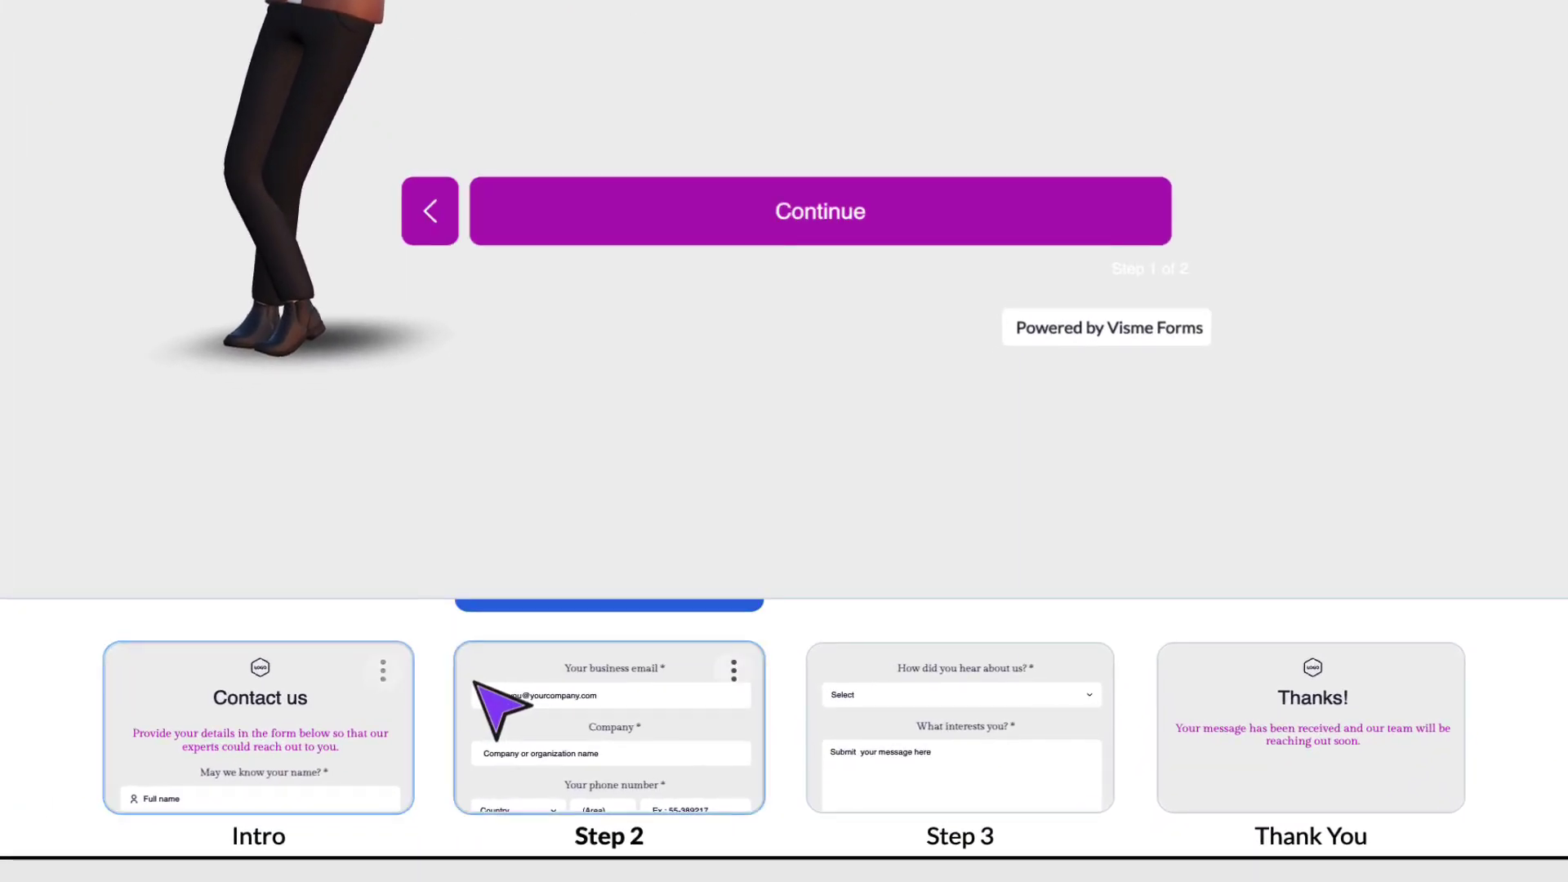
click(842, 683)
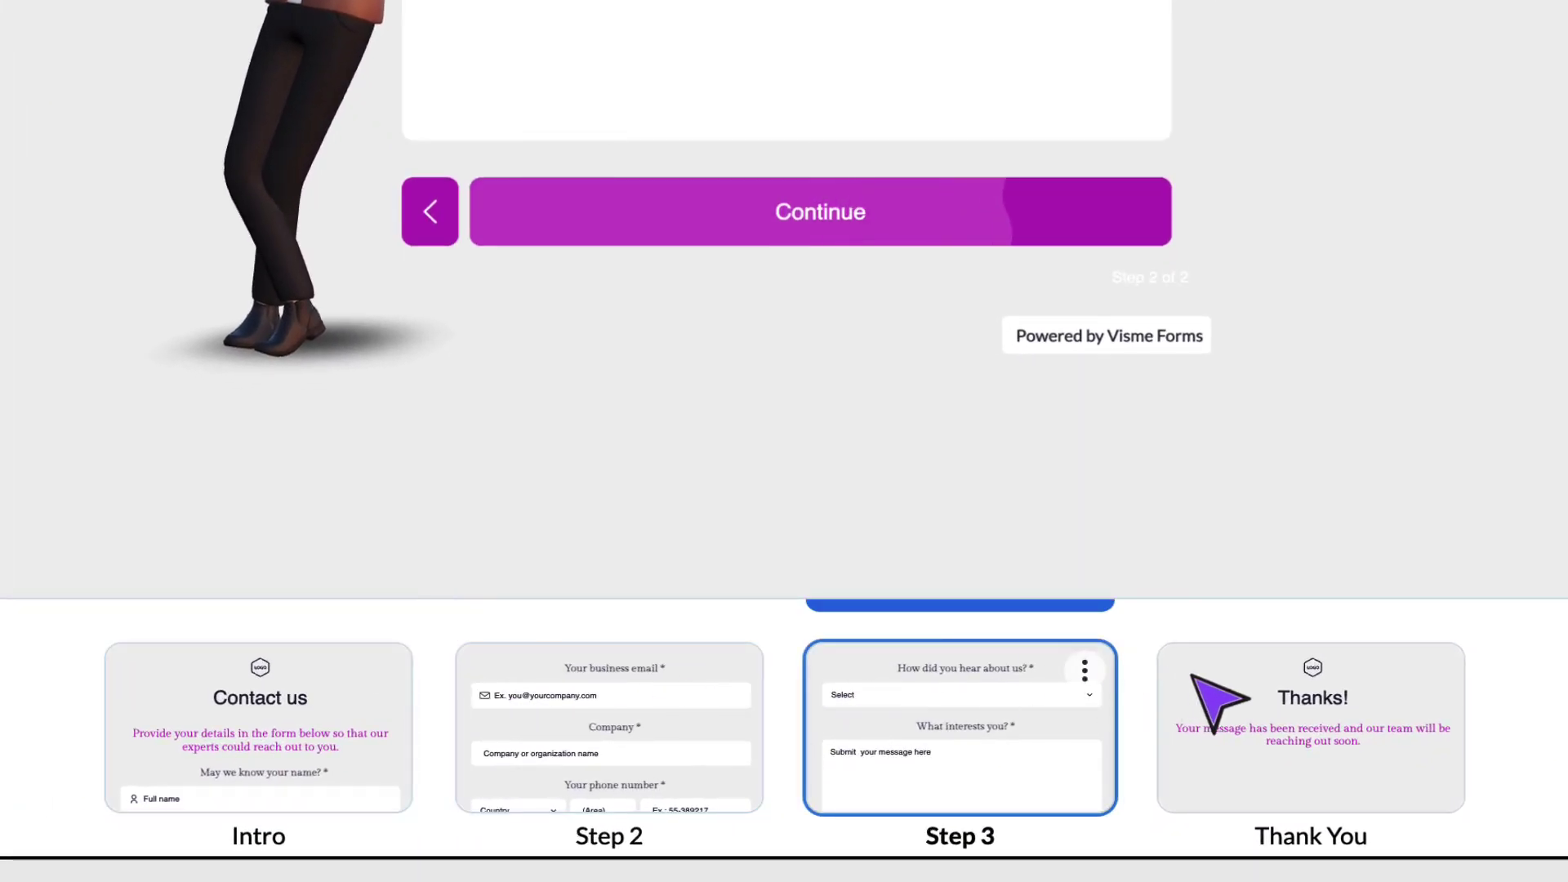
click(1194, 678)
click(127, 687)
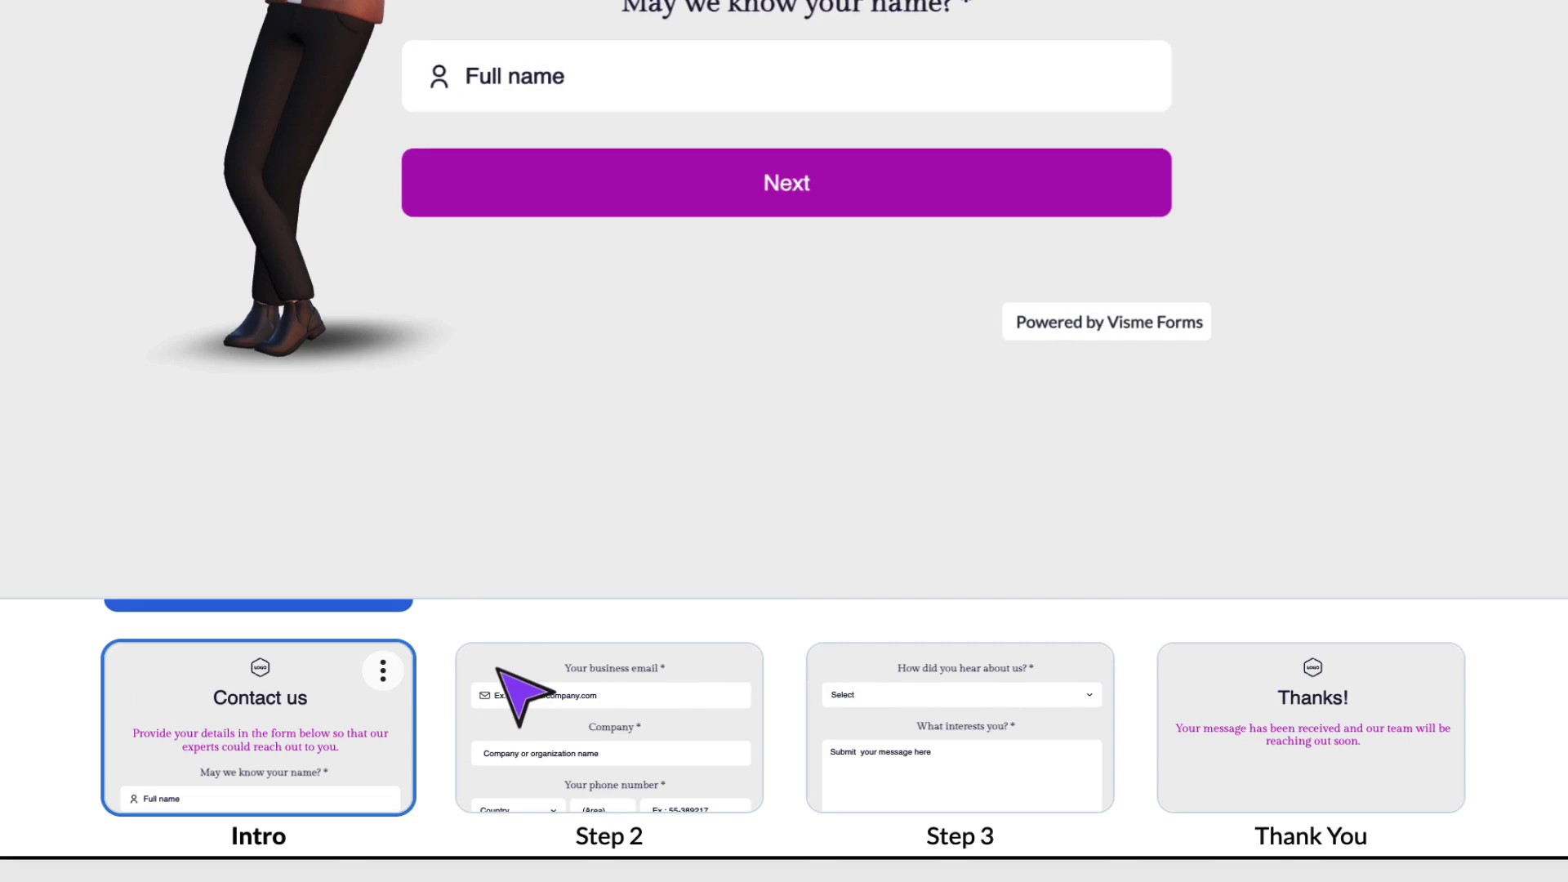
drag(500, 666, 458, 662)
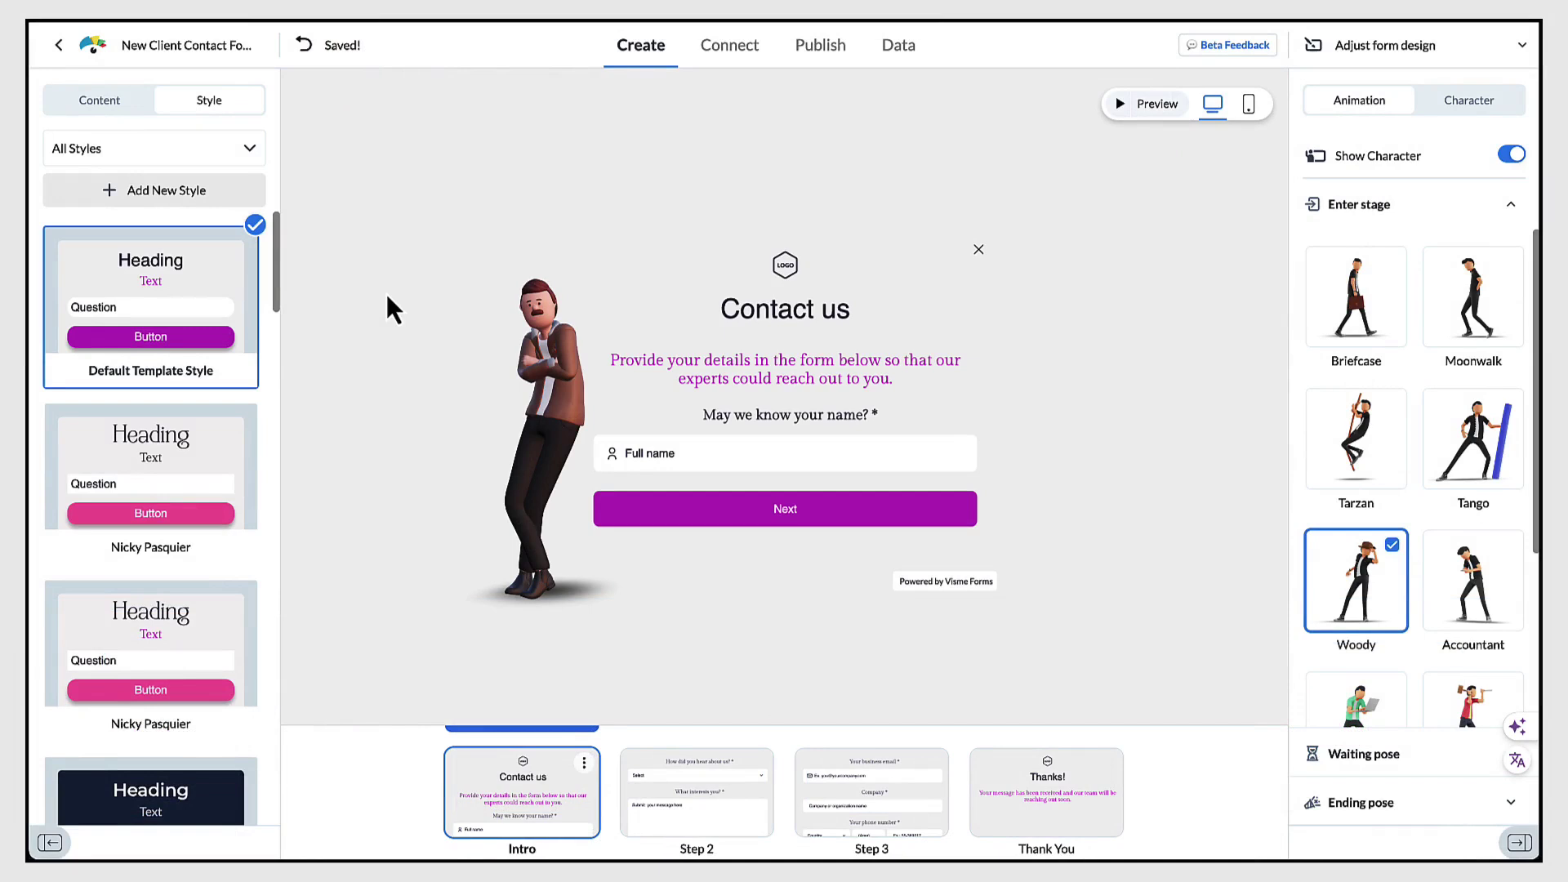
mouse_move(186, 306)
scroll(190, 310, down, 3)
scroll(189, 307, down, 6)
scroll(189, 308, down, 5)
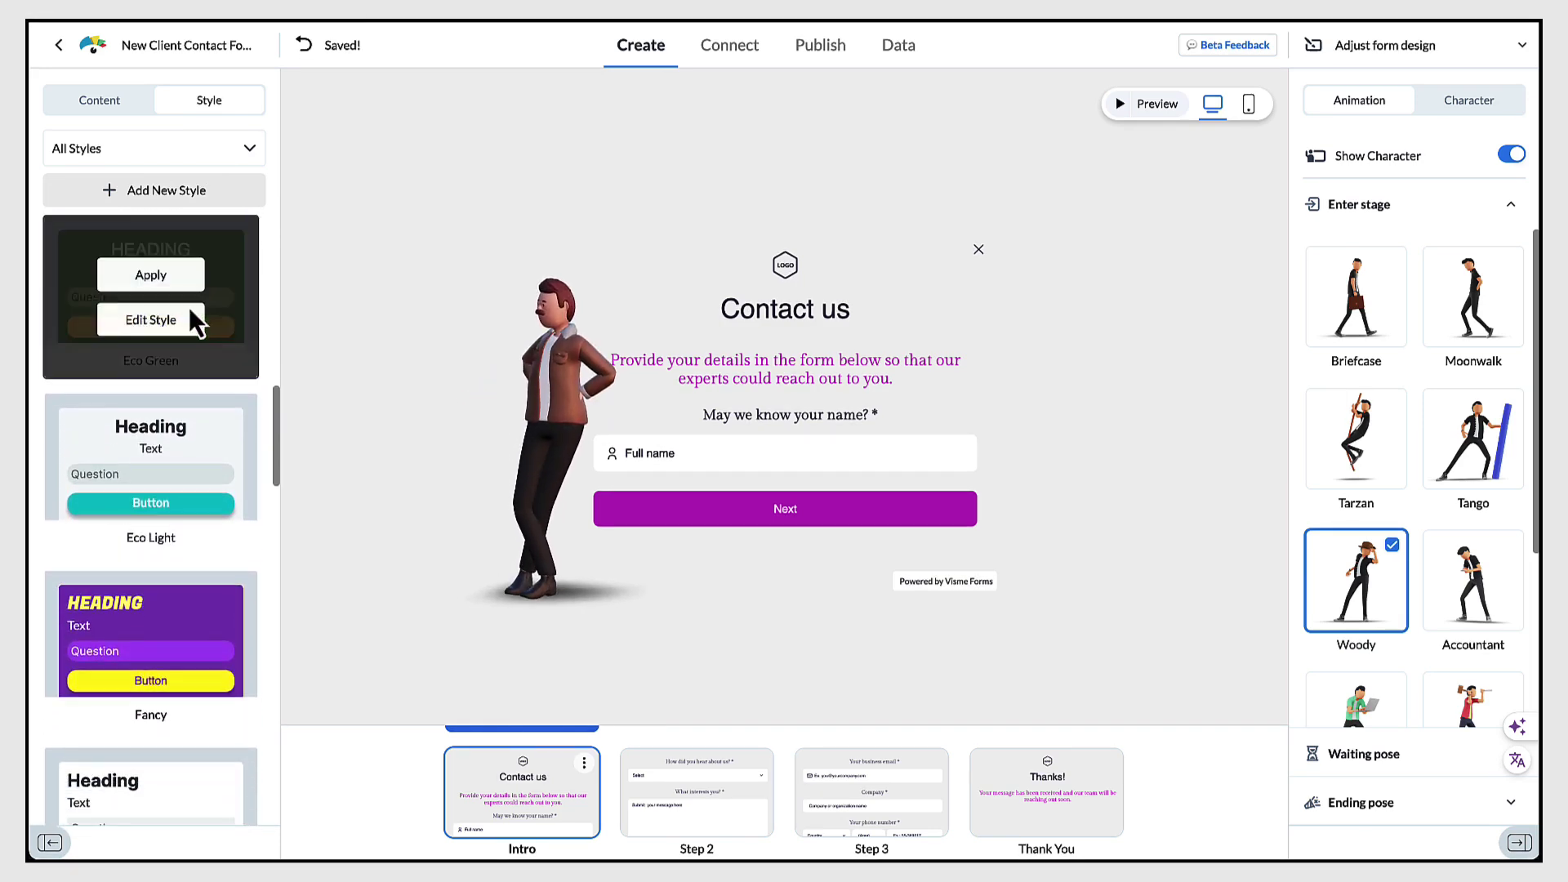
scroll(189, 307, down, 4)
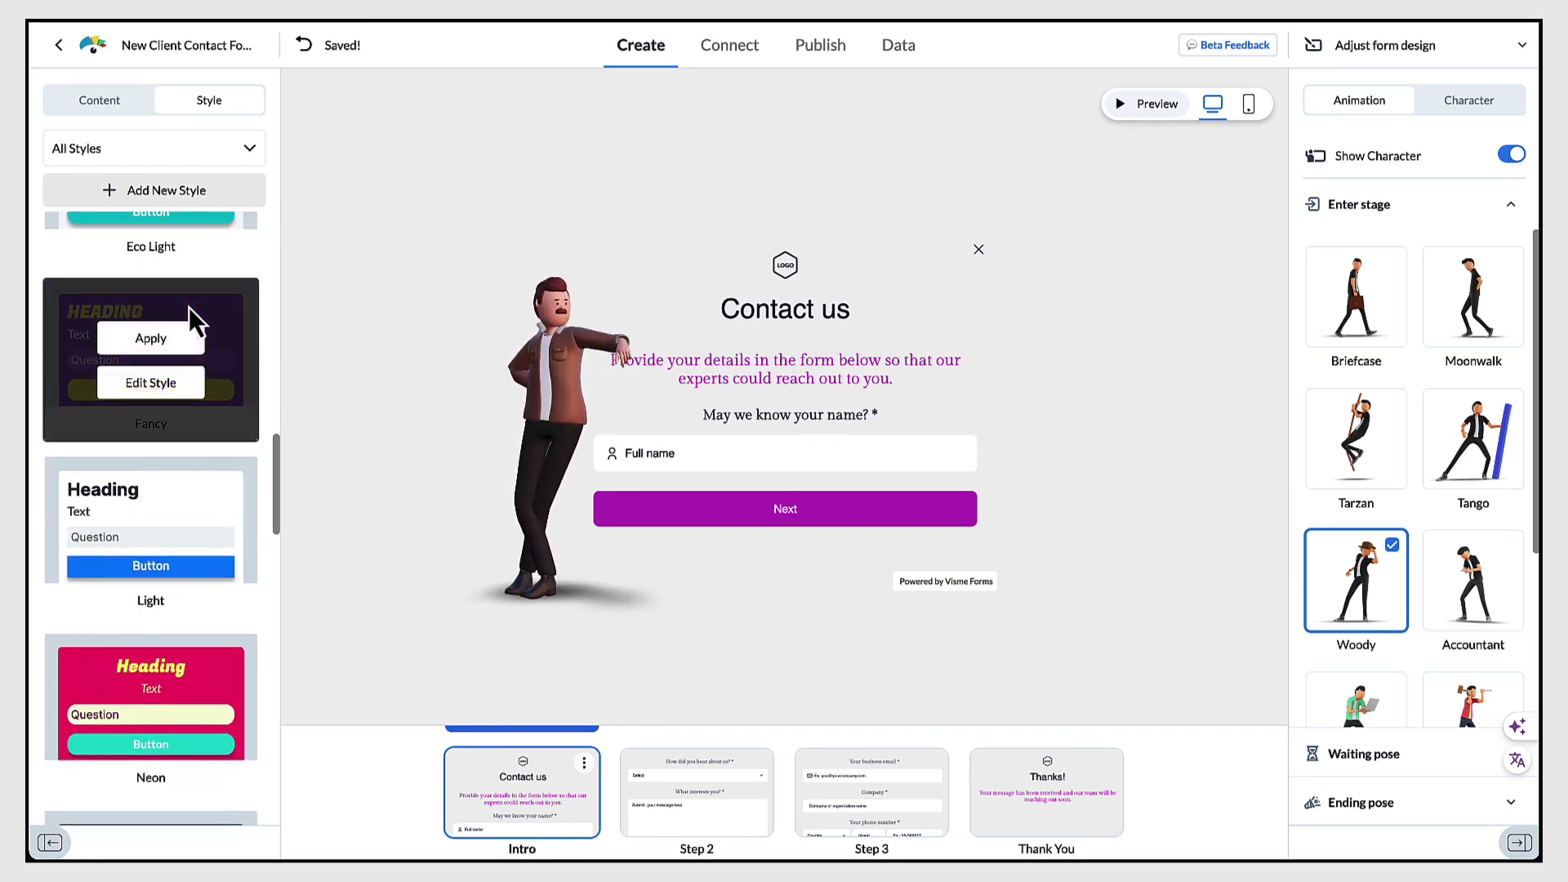
scroll(188, 307, down, 4)
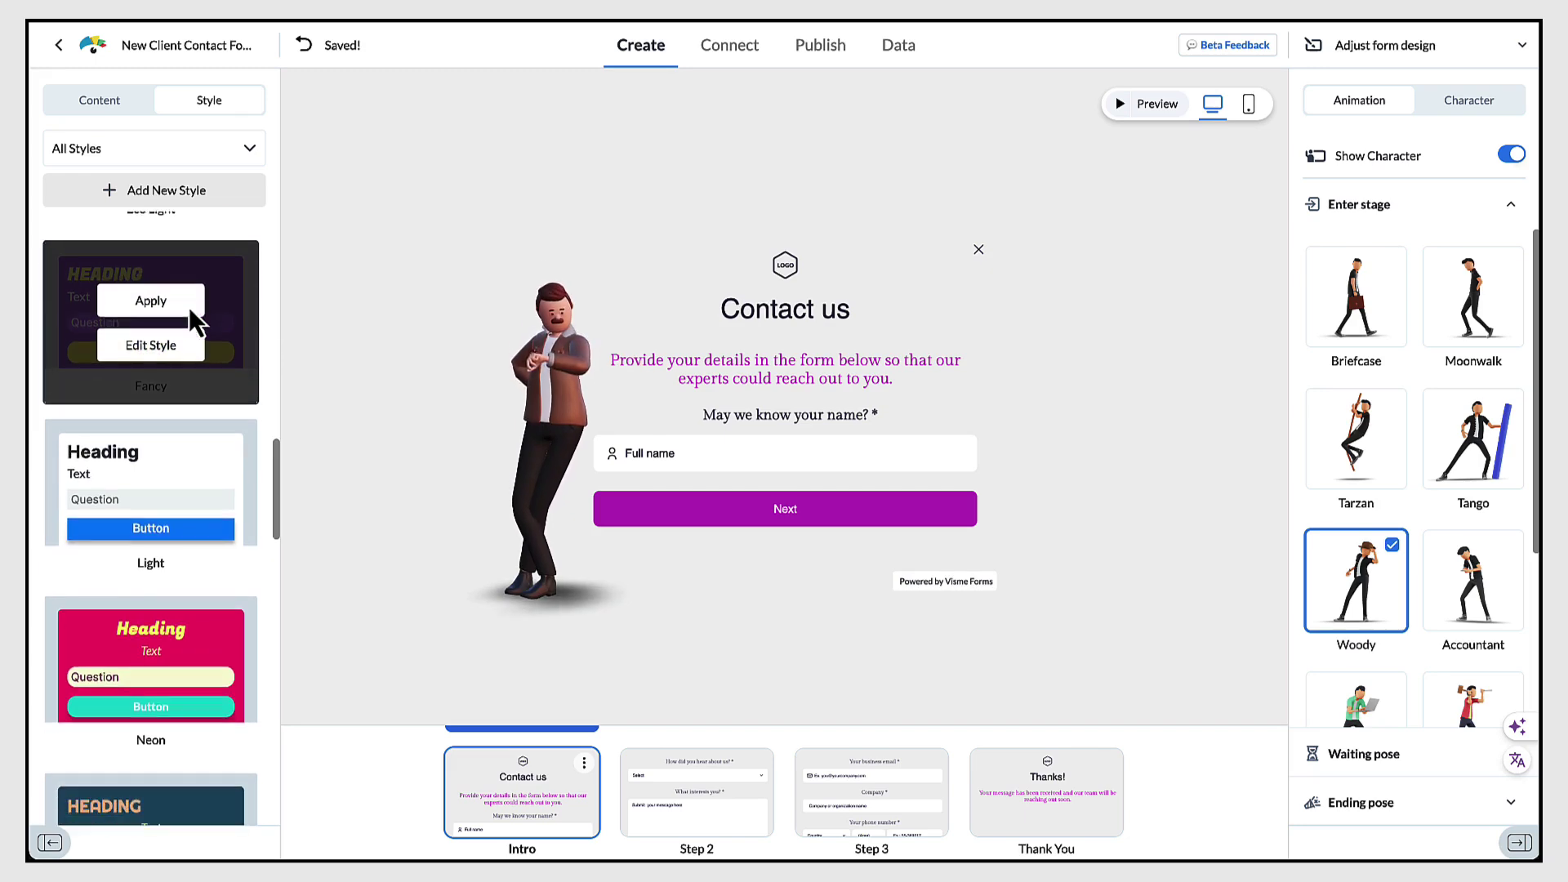
scroll(189, 307, up, 20)
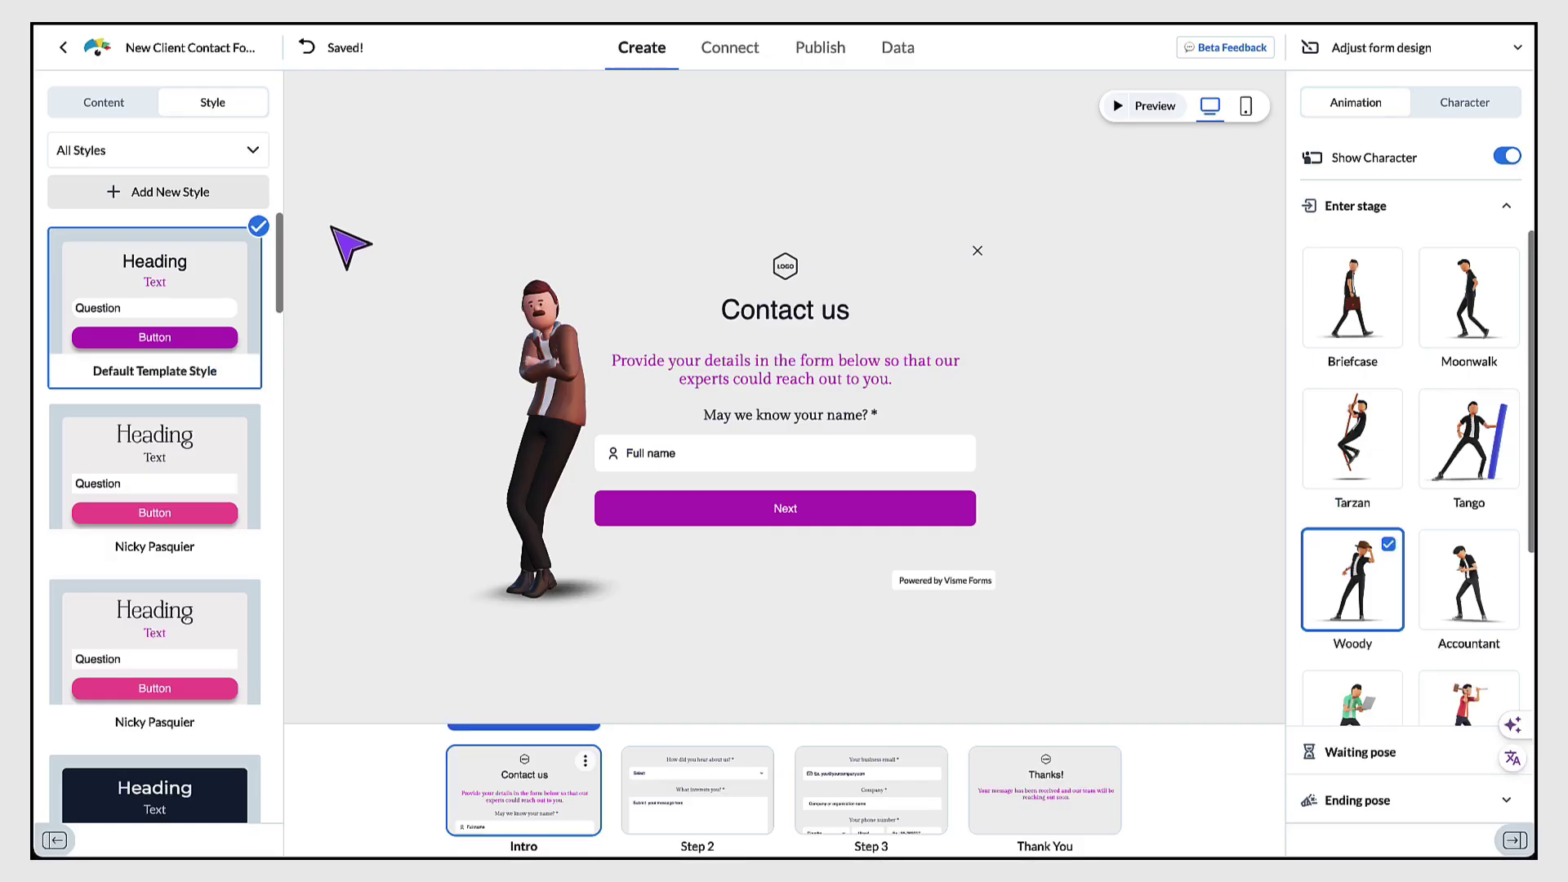
Upload a logo centred above the heading at the largest size, and change the heading to 'Contact Me'.
click(105, 104)
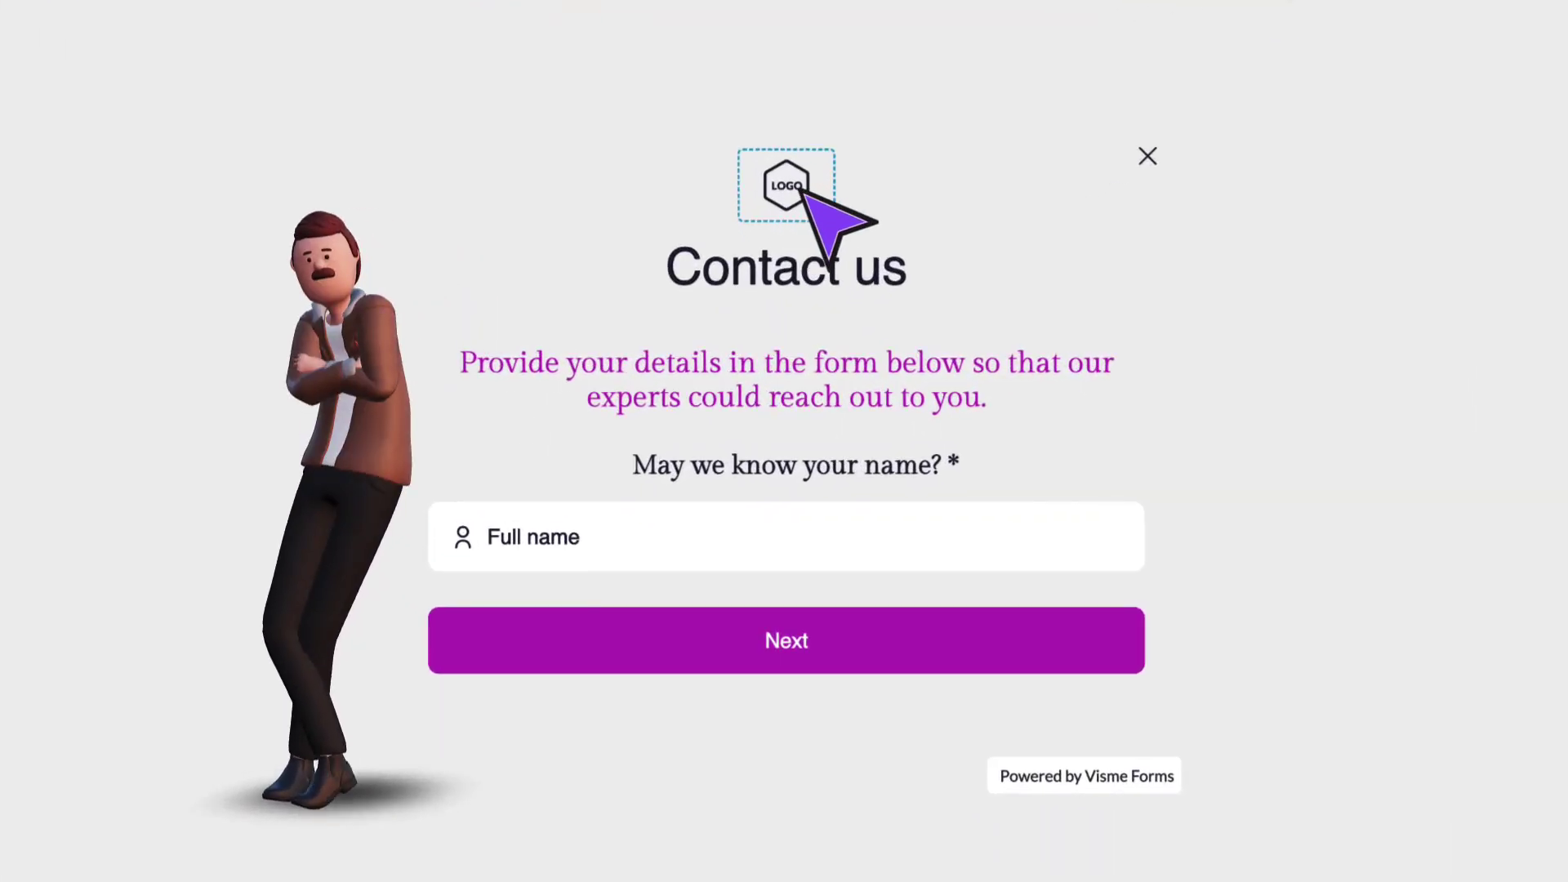
click(798, 189)
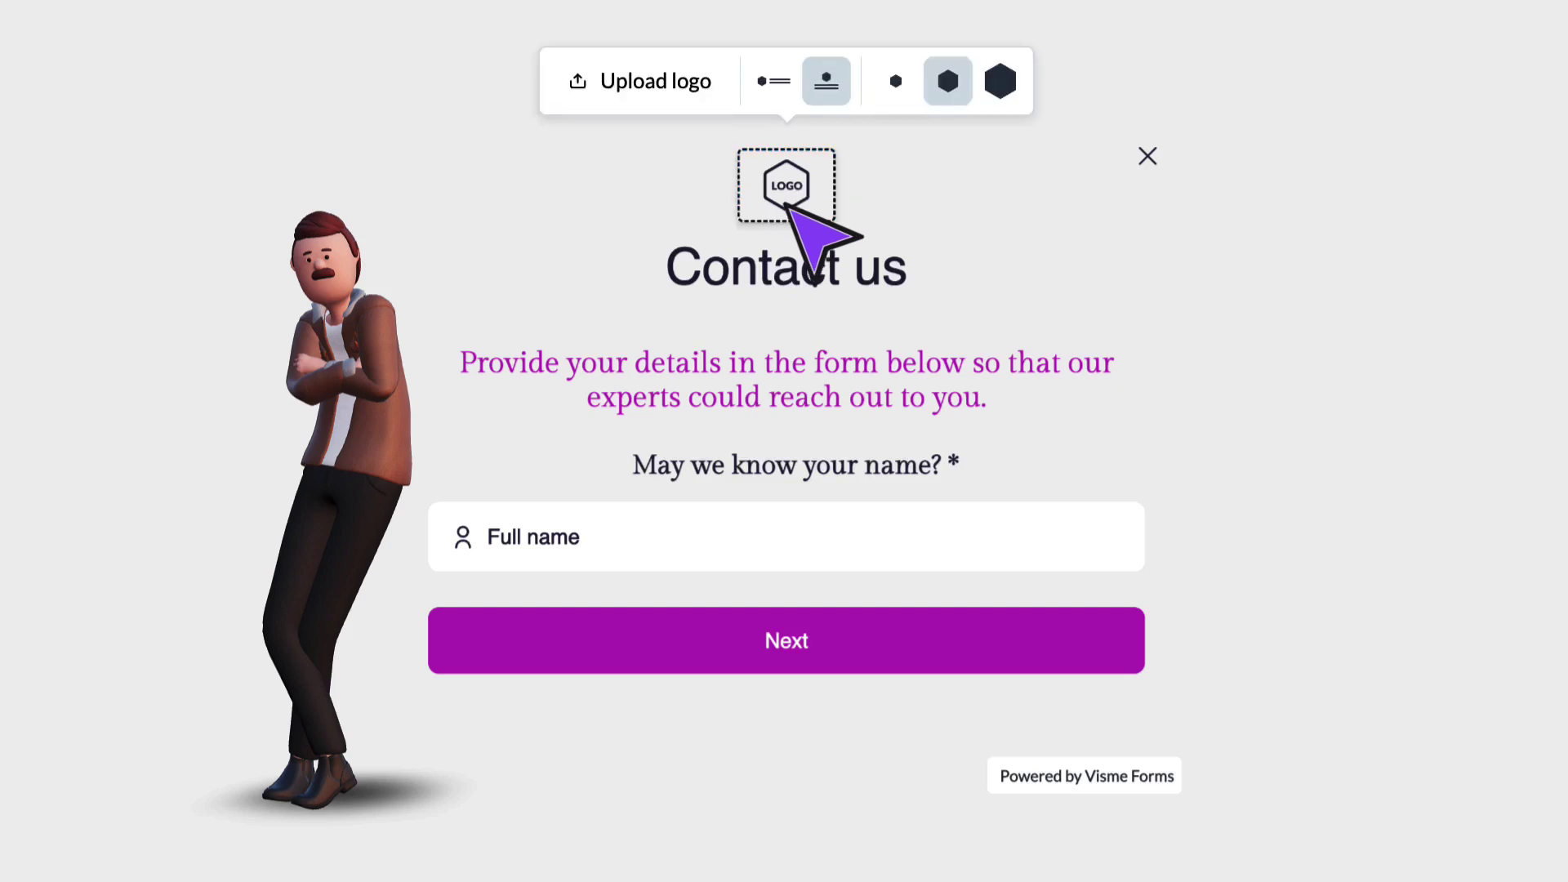
click(678, 87)
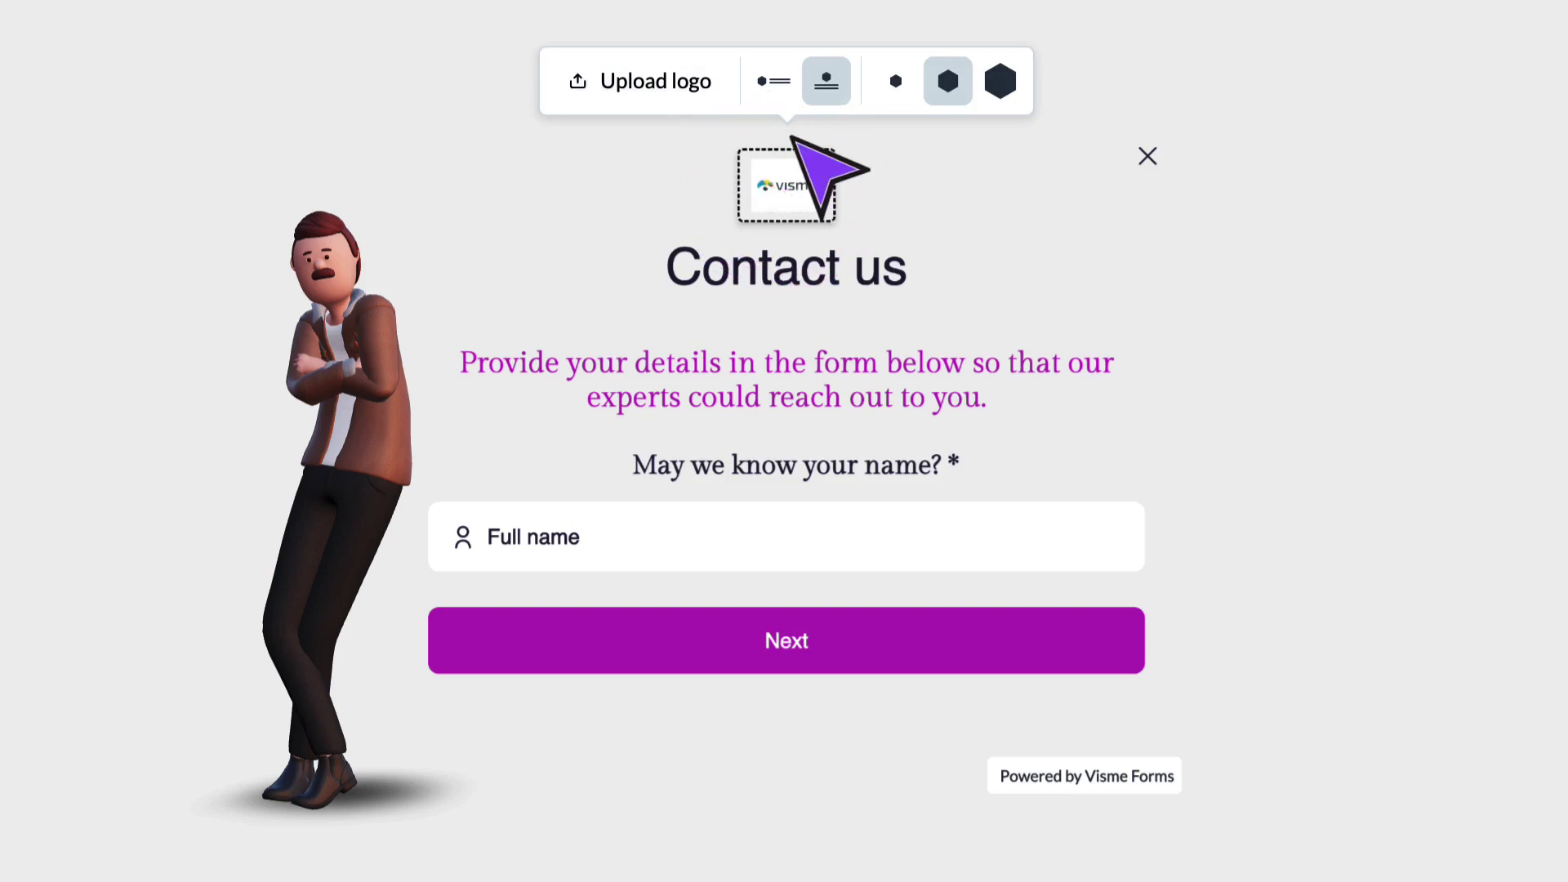
click(773, 82)
click(825, 82)
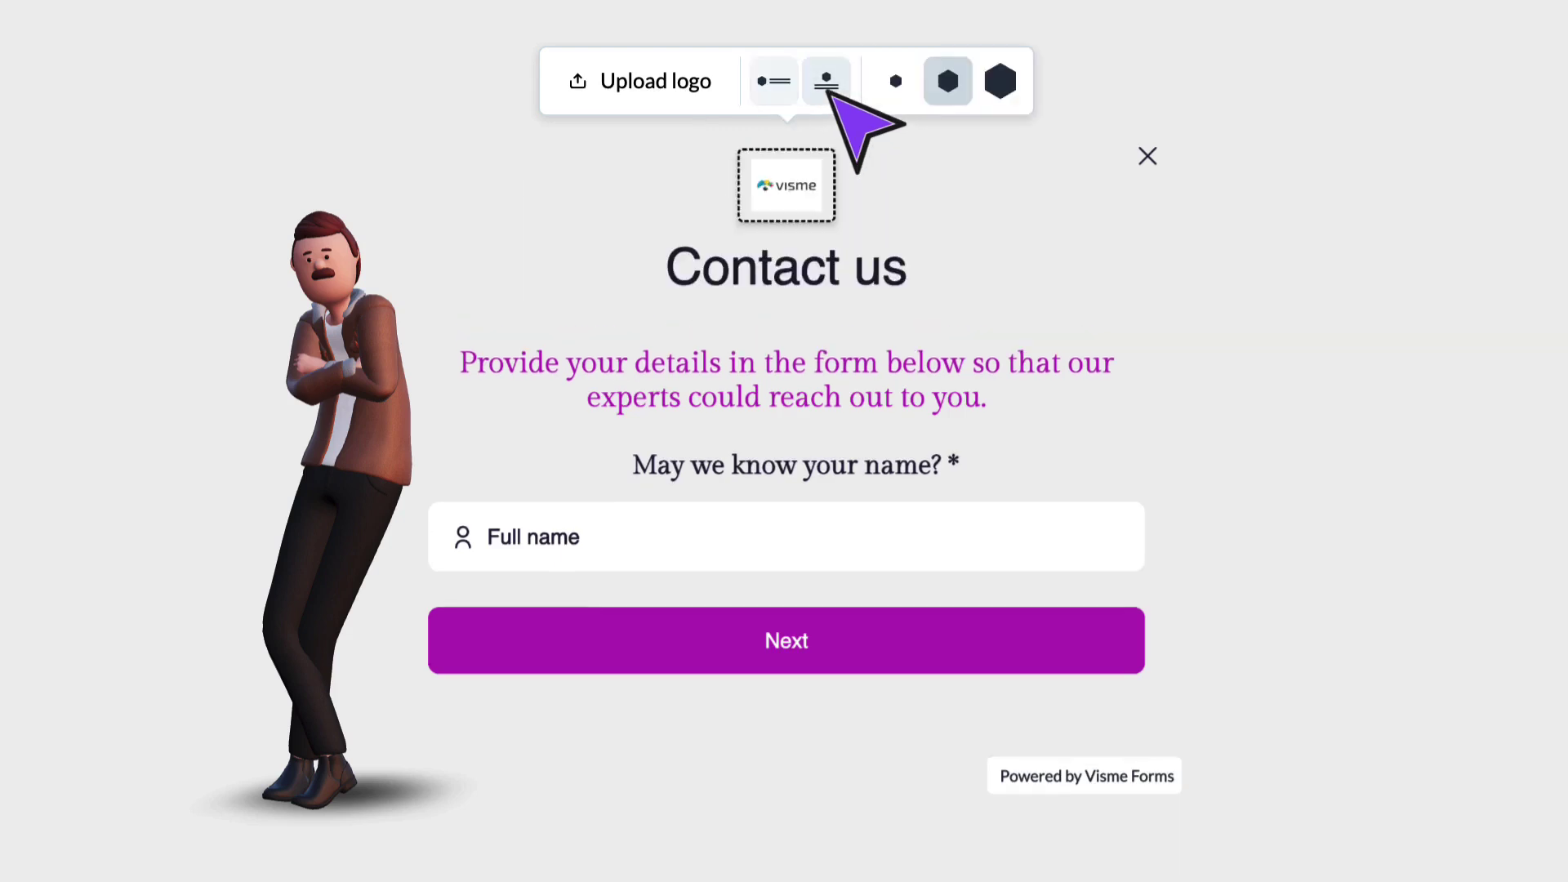
click(1001, 81)
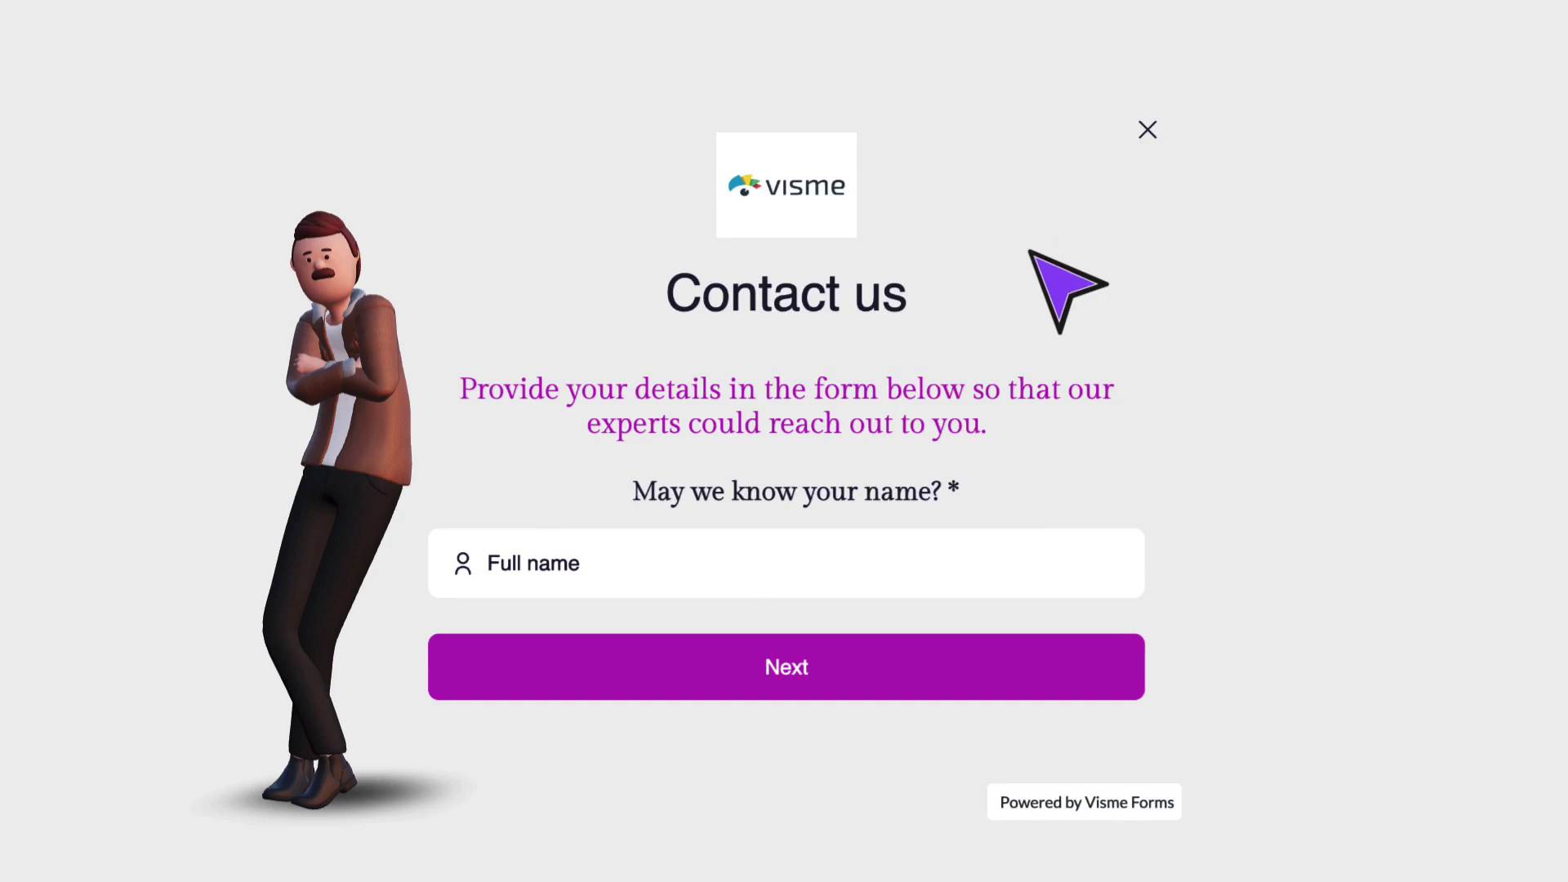
click(869, 306)
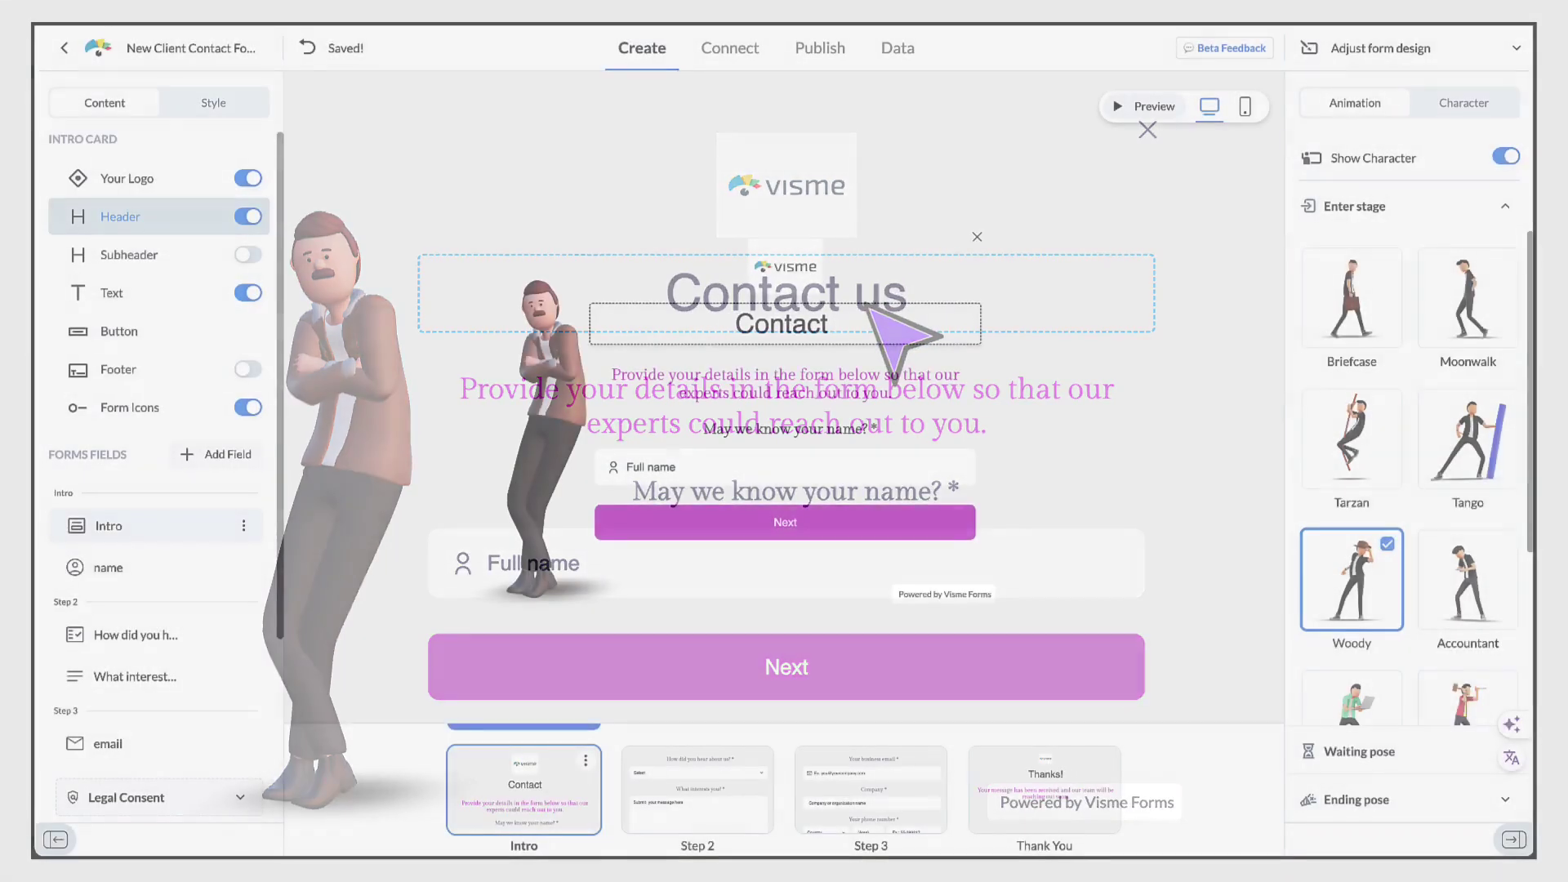
text(Me)
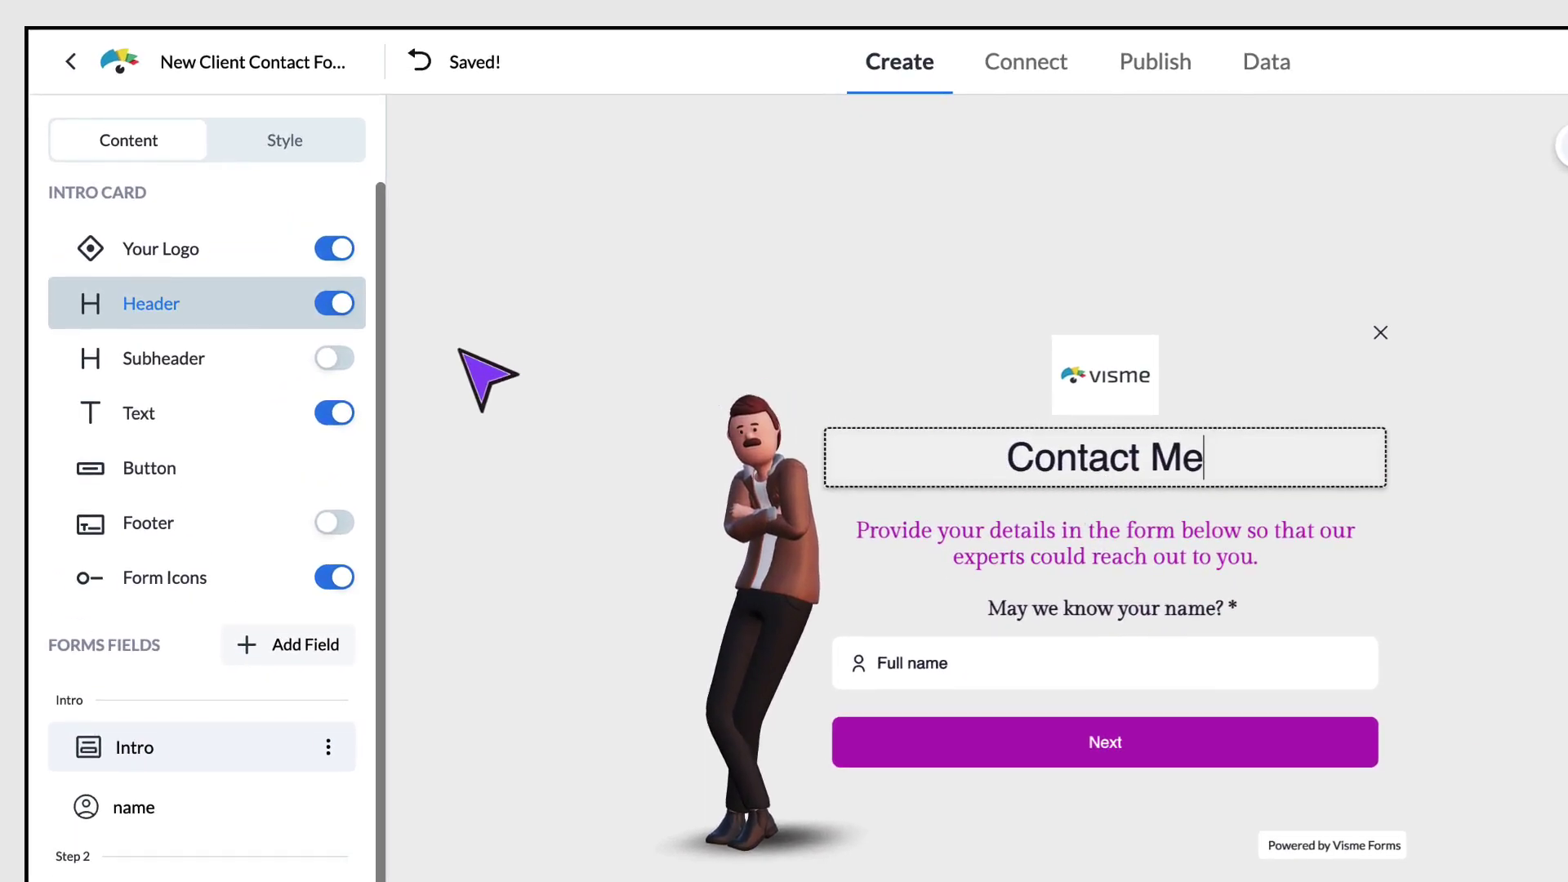
click(331, 303)
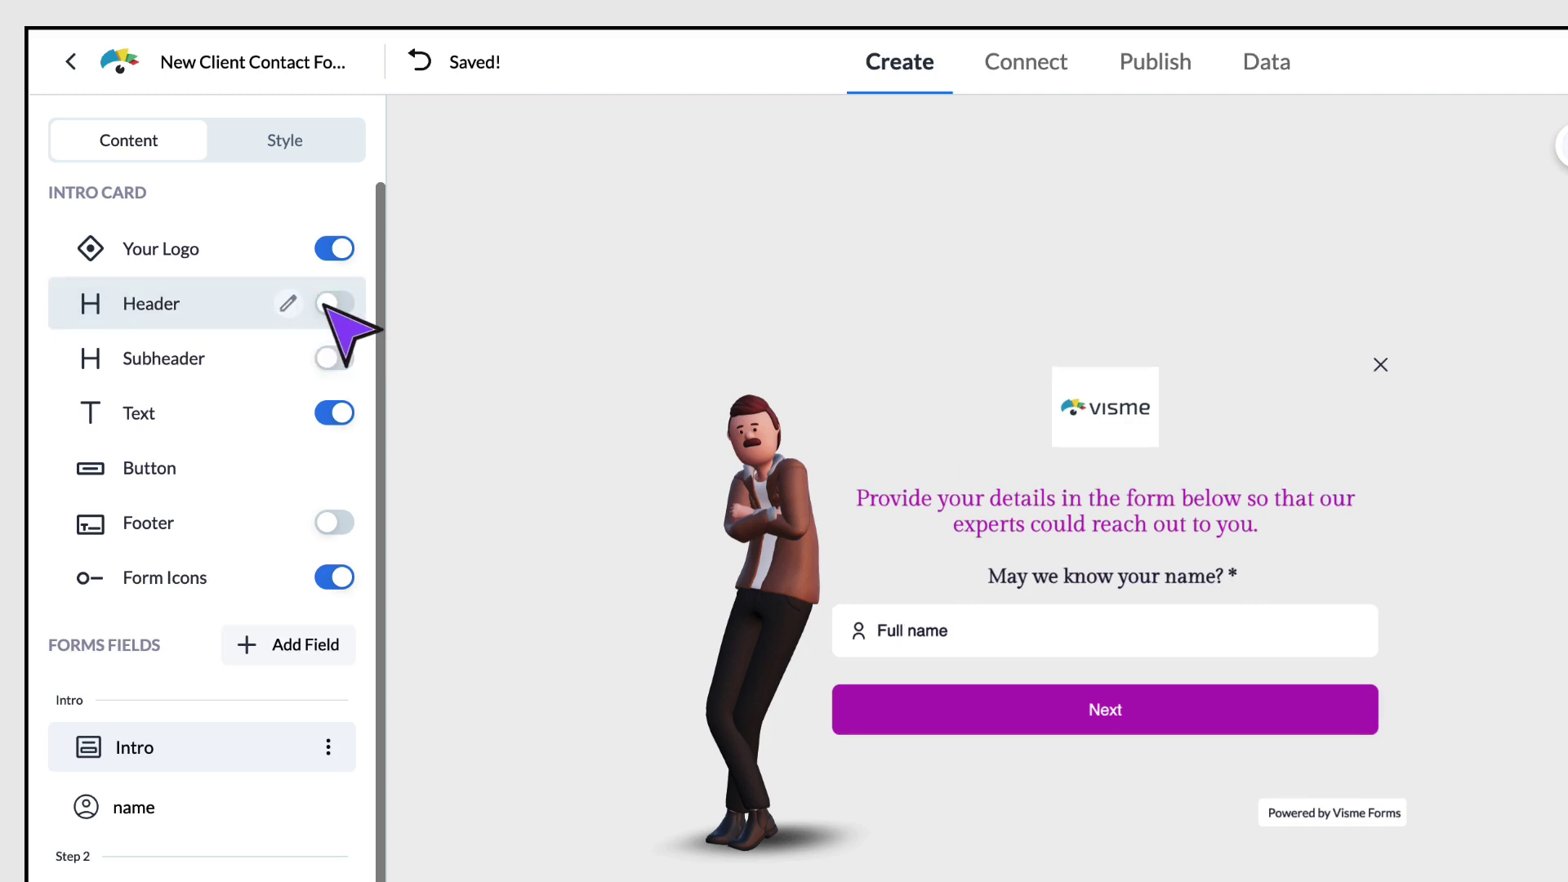
click(334, 304)
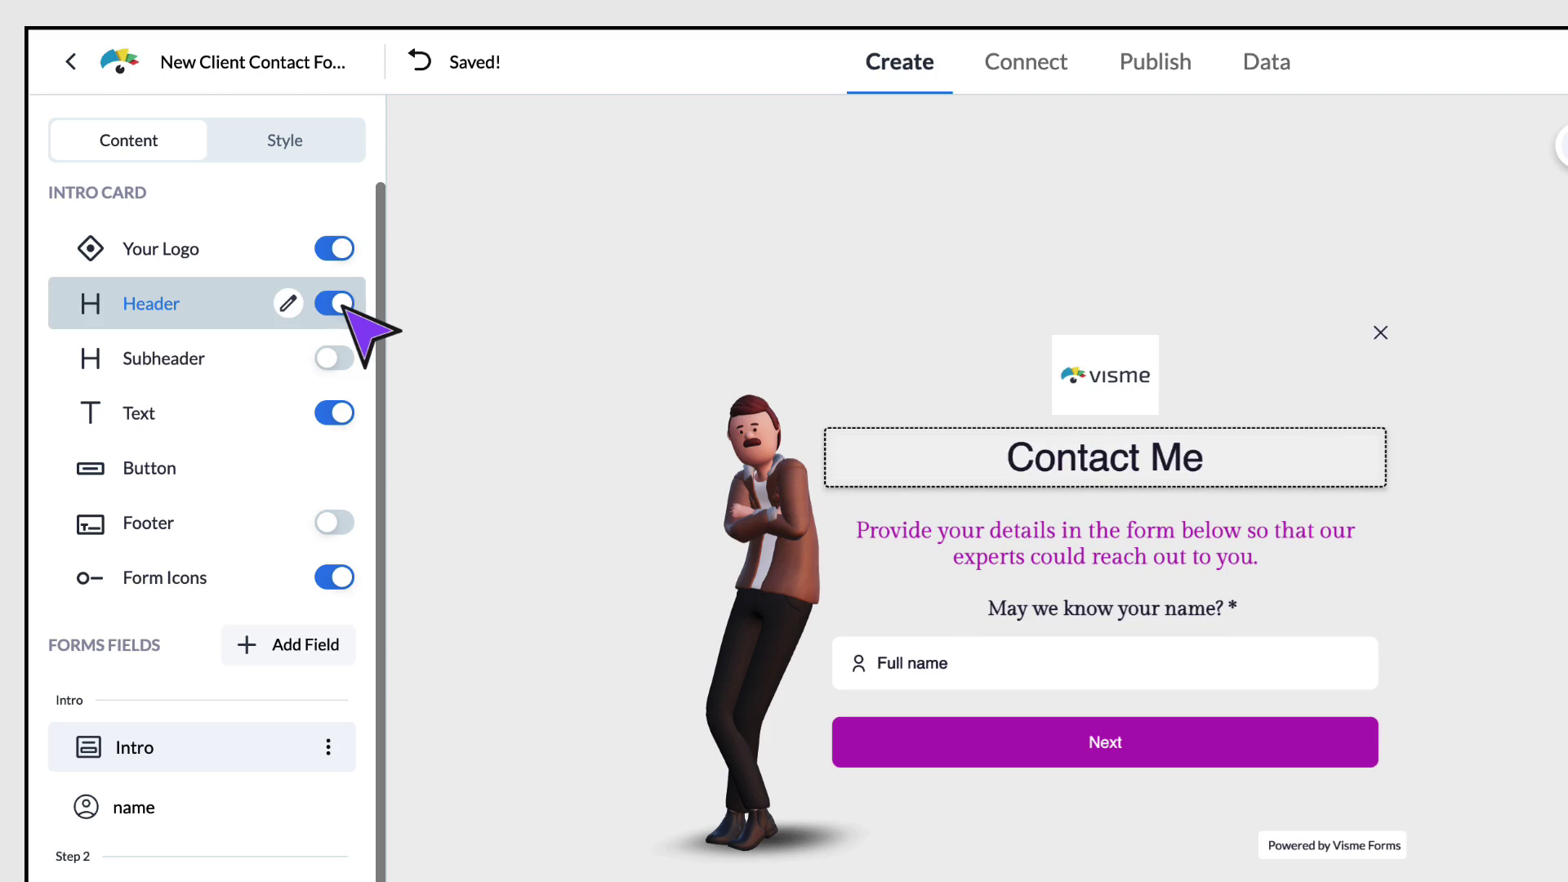
click(944, 545)
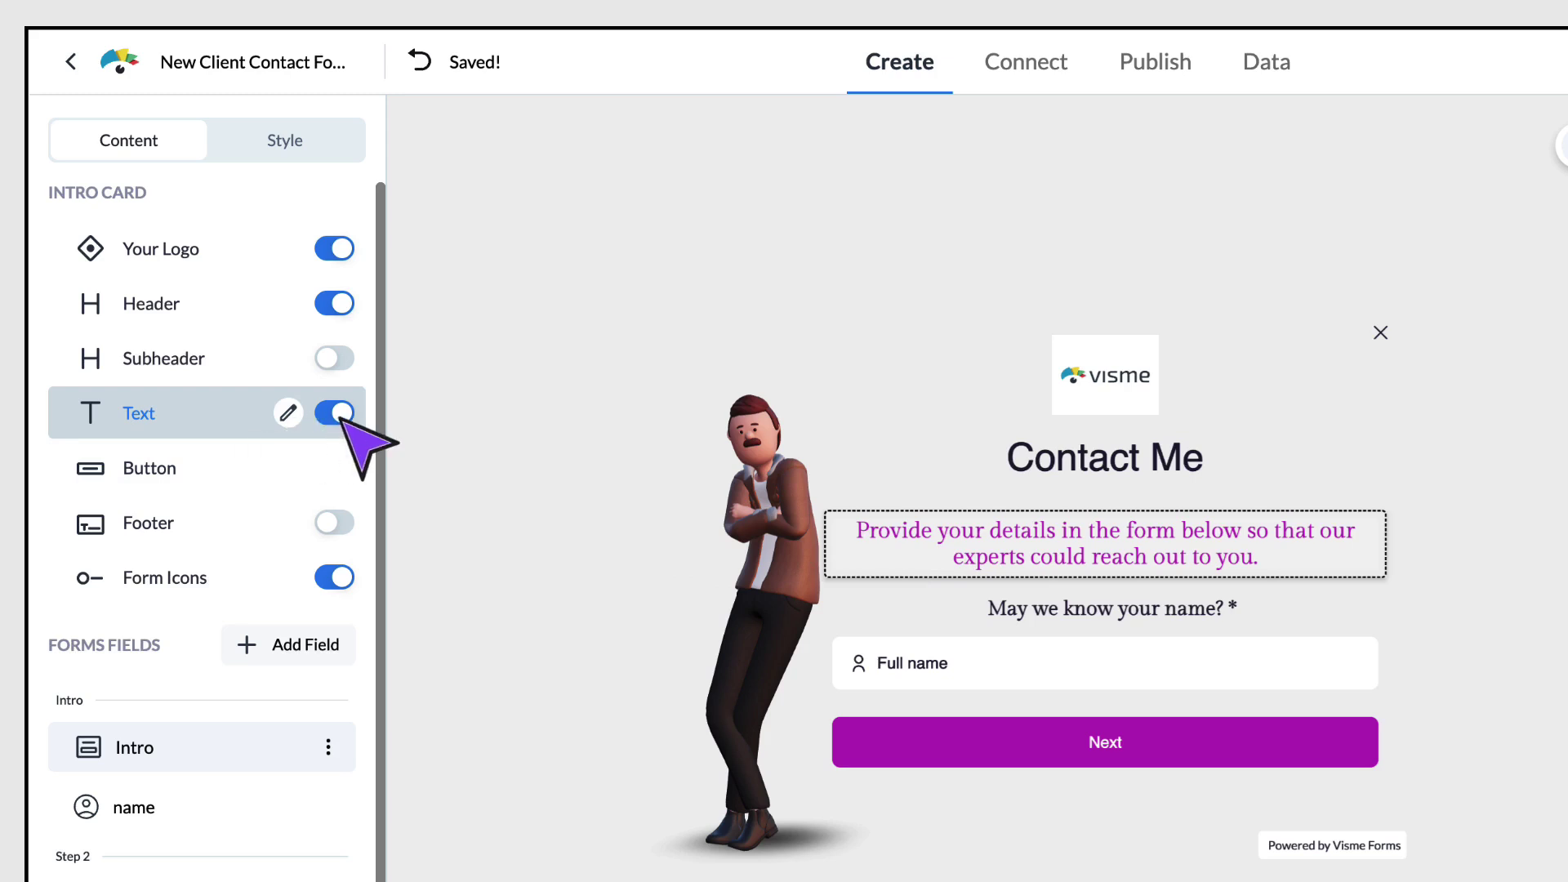
Restyle the intro description text in Style > Text to Open Sans in dark grey #393939.
click(290, 413)
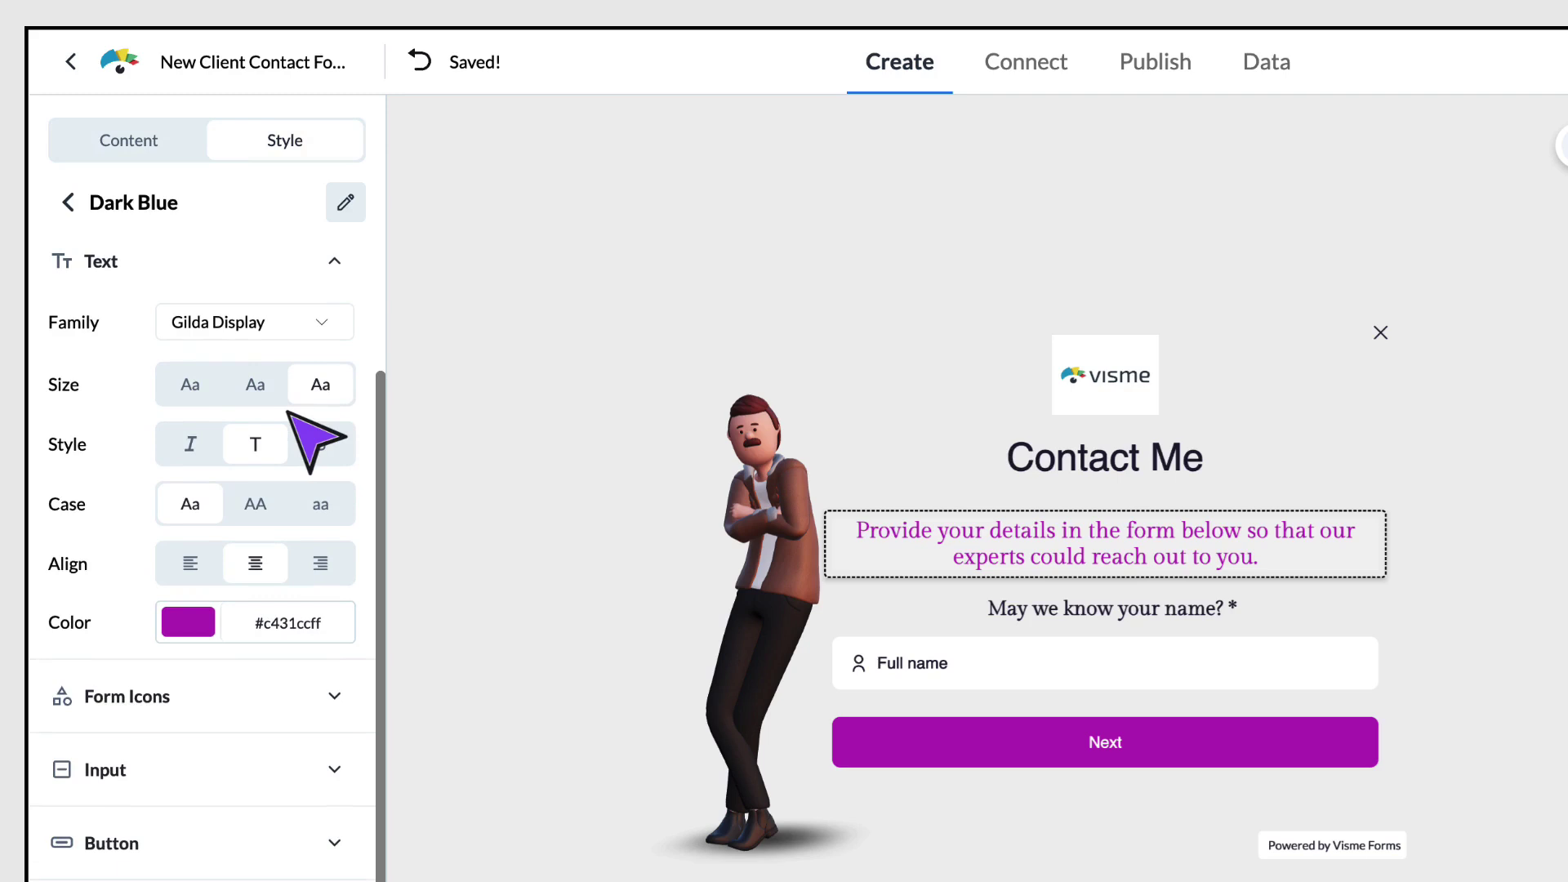
click(245, 323)
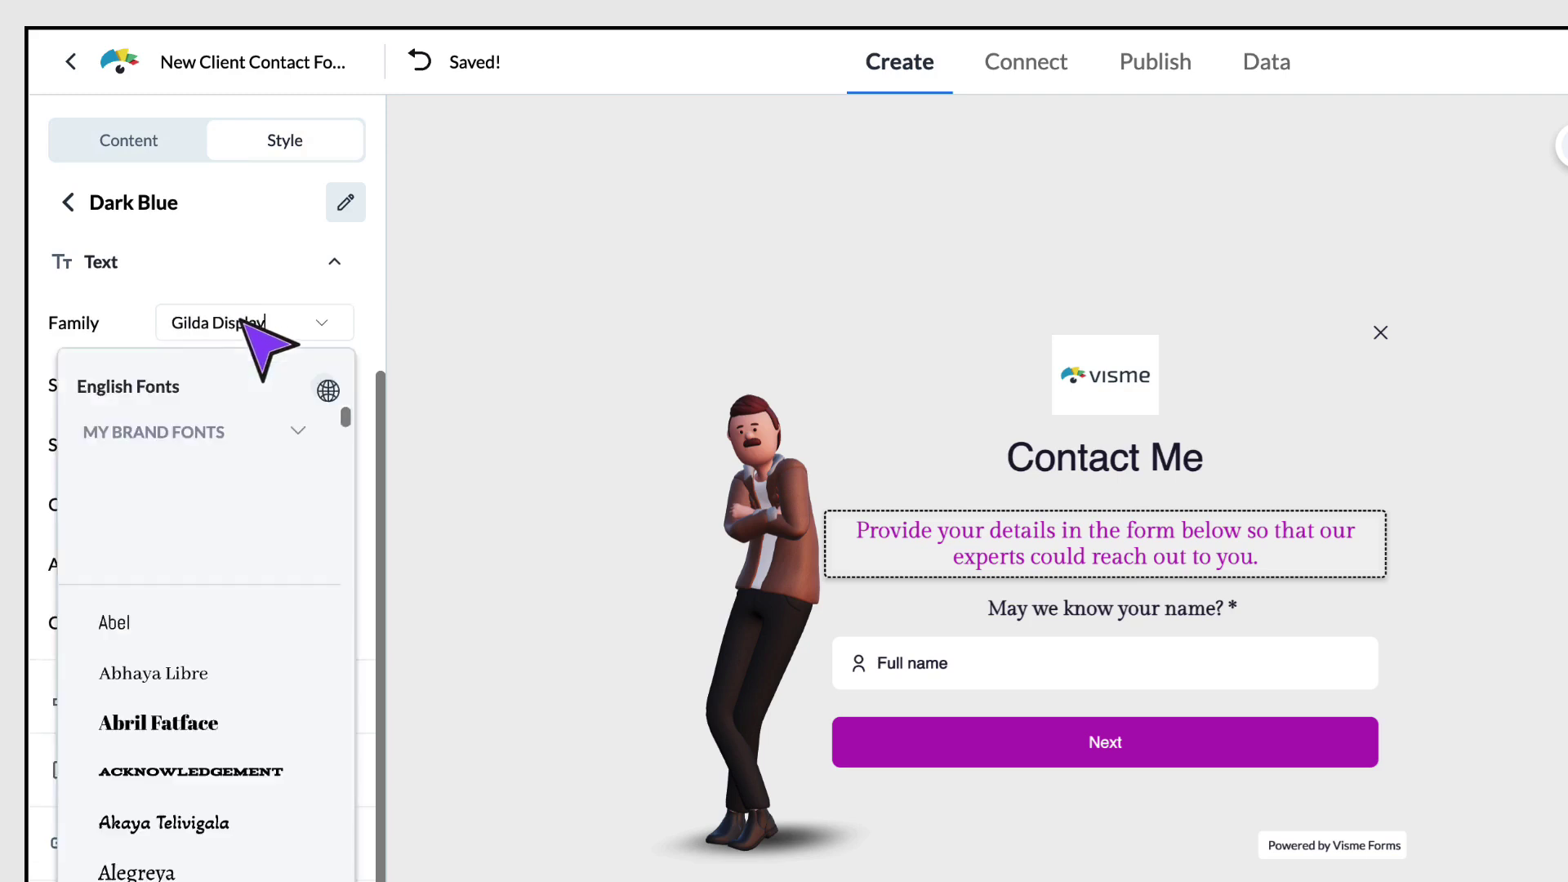
click(377, 338)
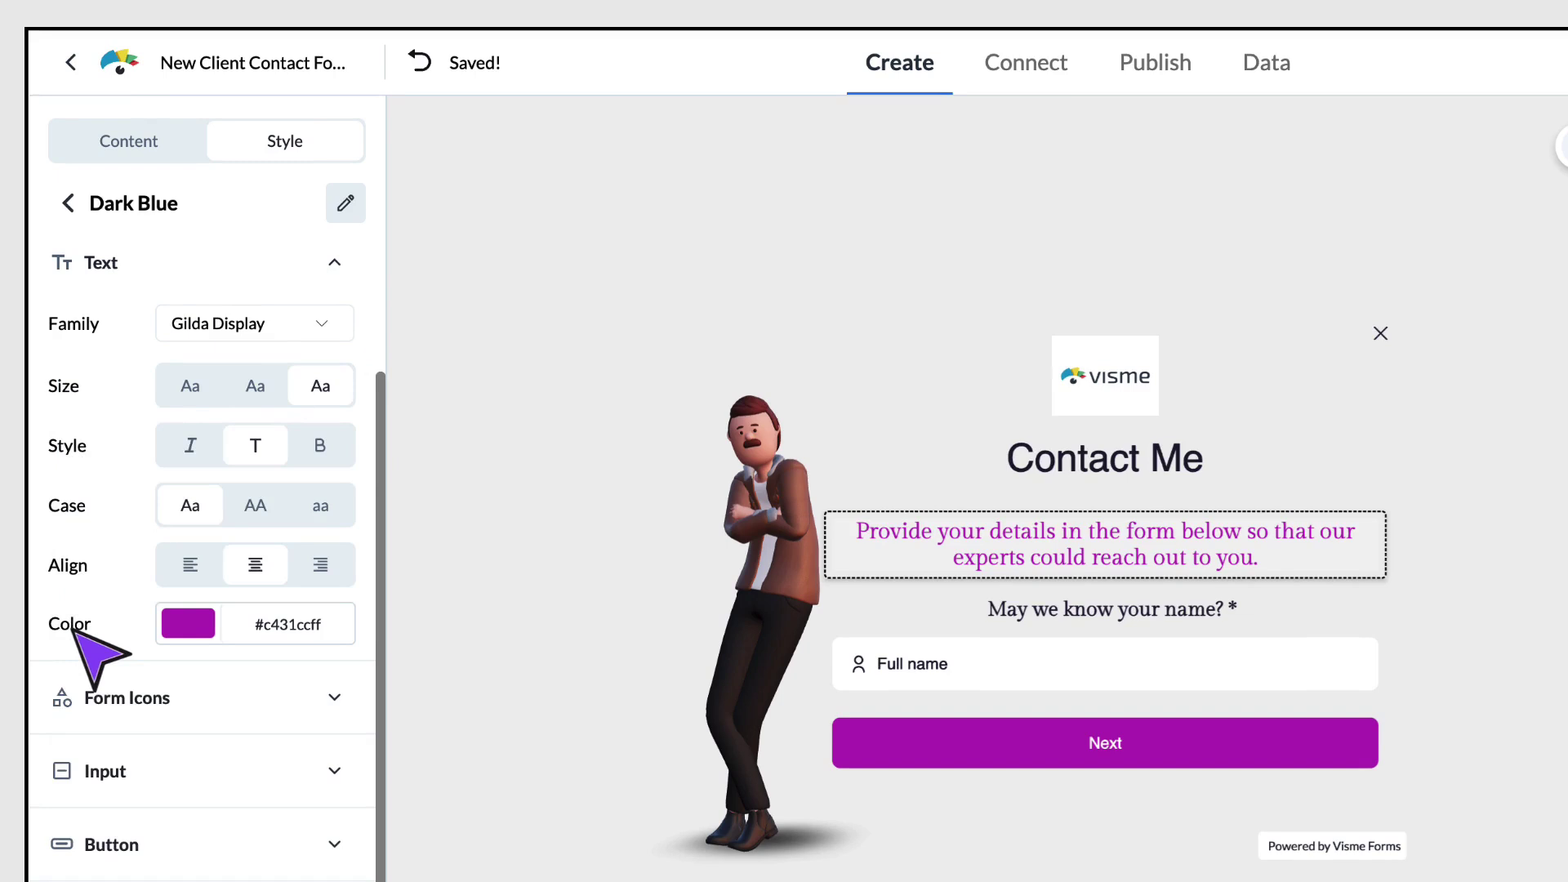
click(194, 626)
click(262, 703)
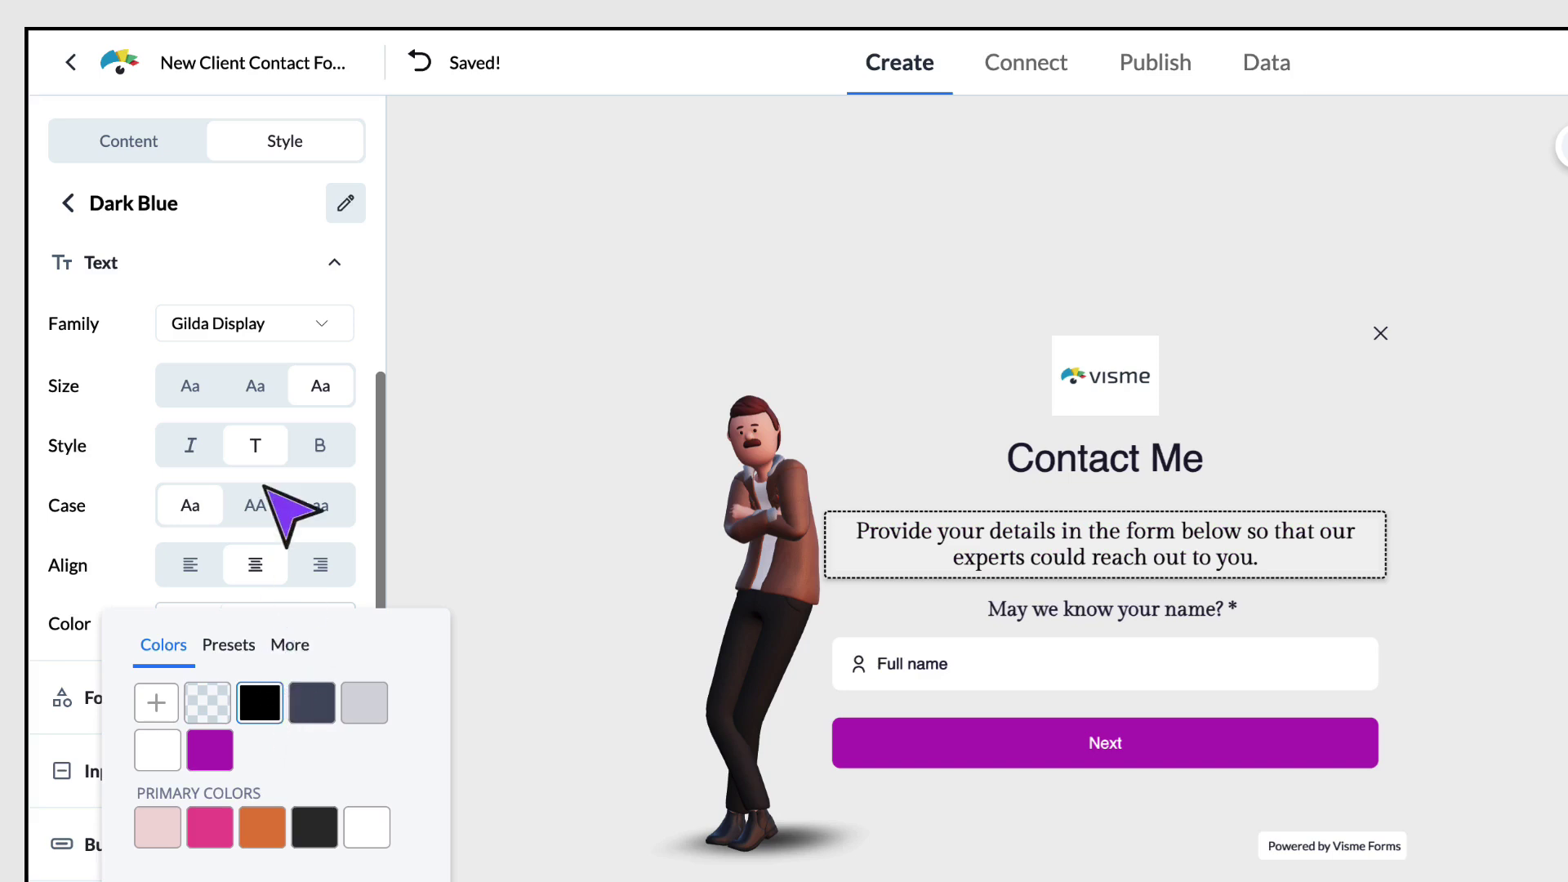
click(325, 324)
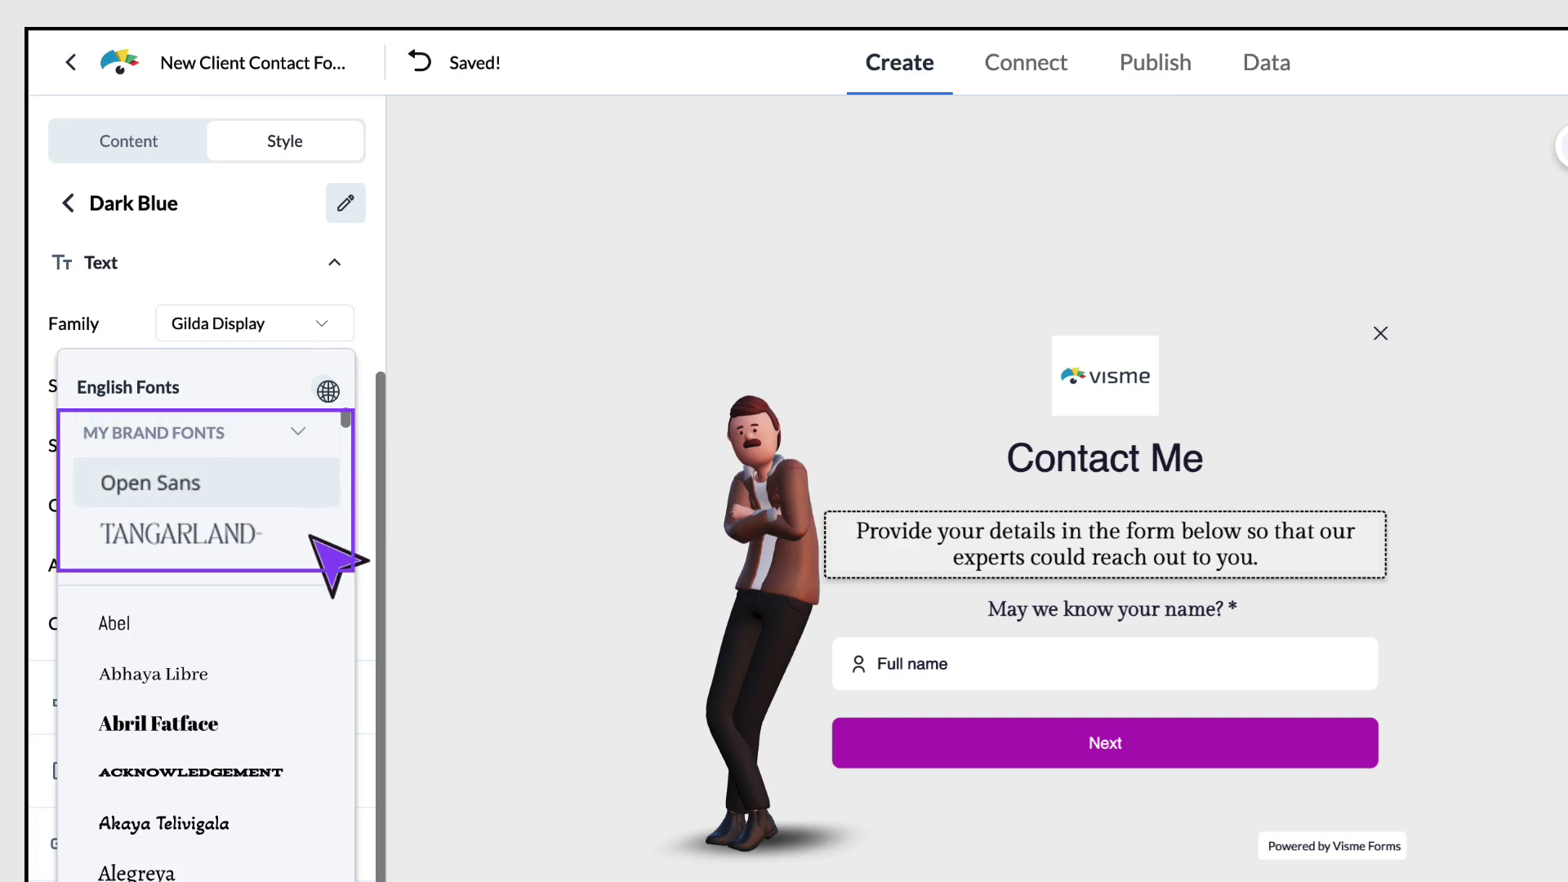
click(151, 539)
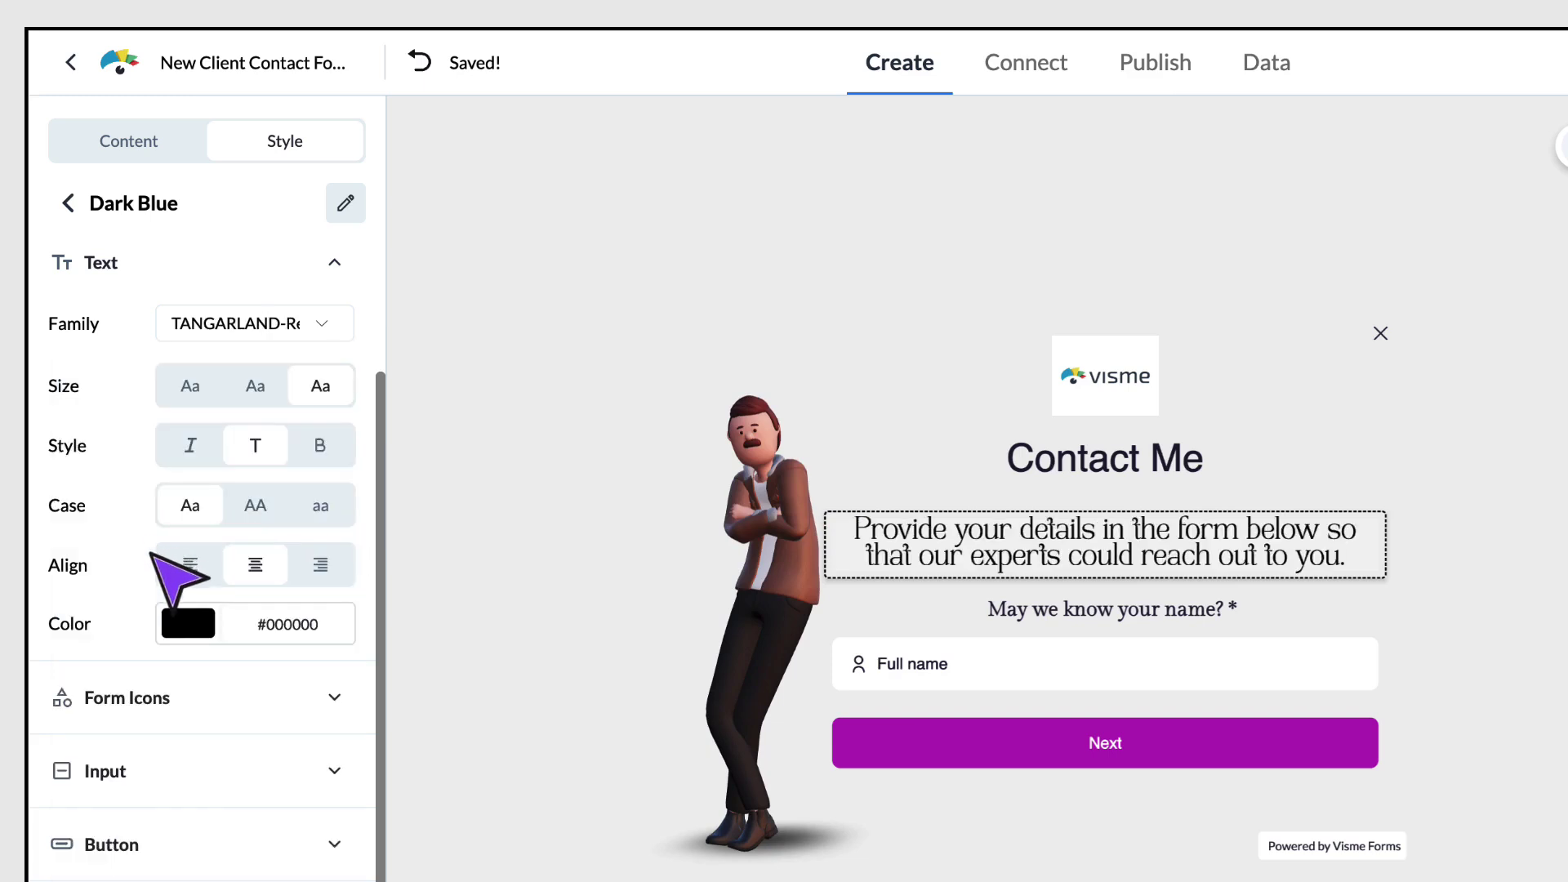
click(196, 629)
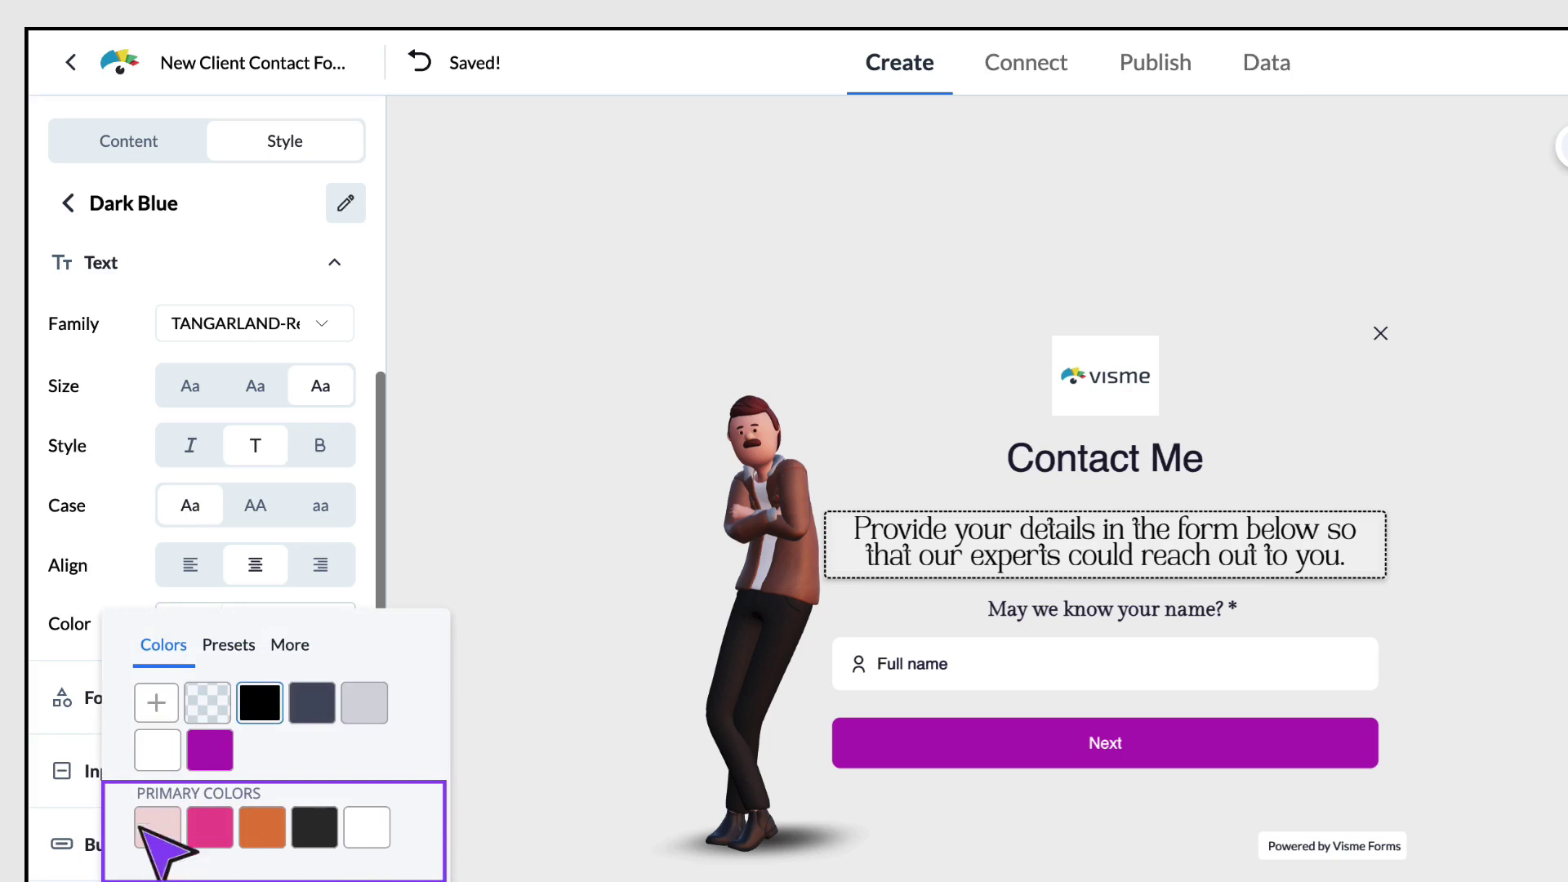
click(299, 813)
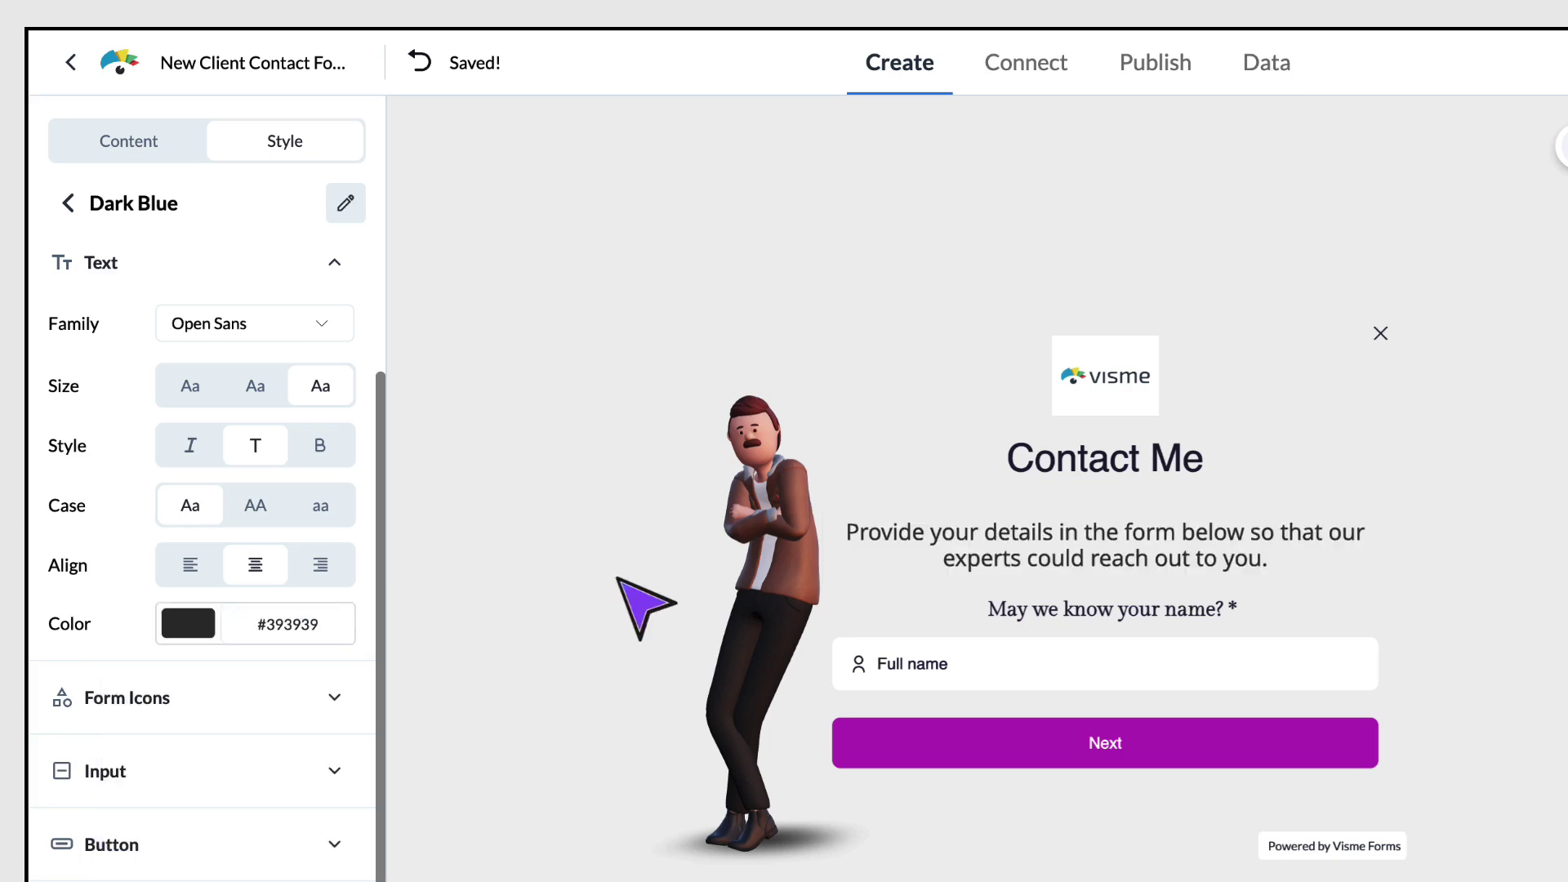
Select the Next button on the form and bring up its button style settings.
click(1134, 615)
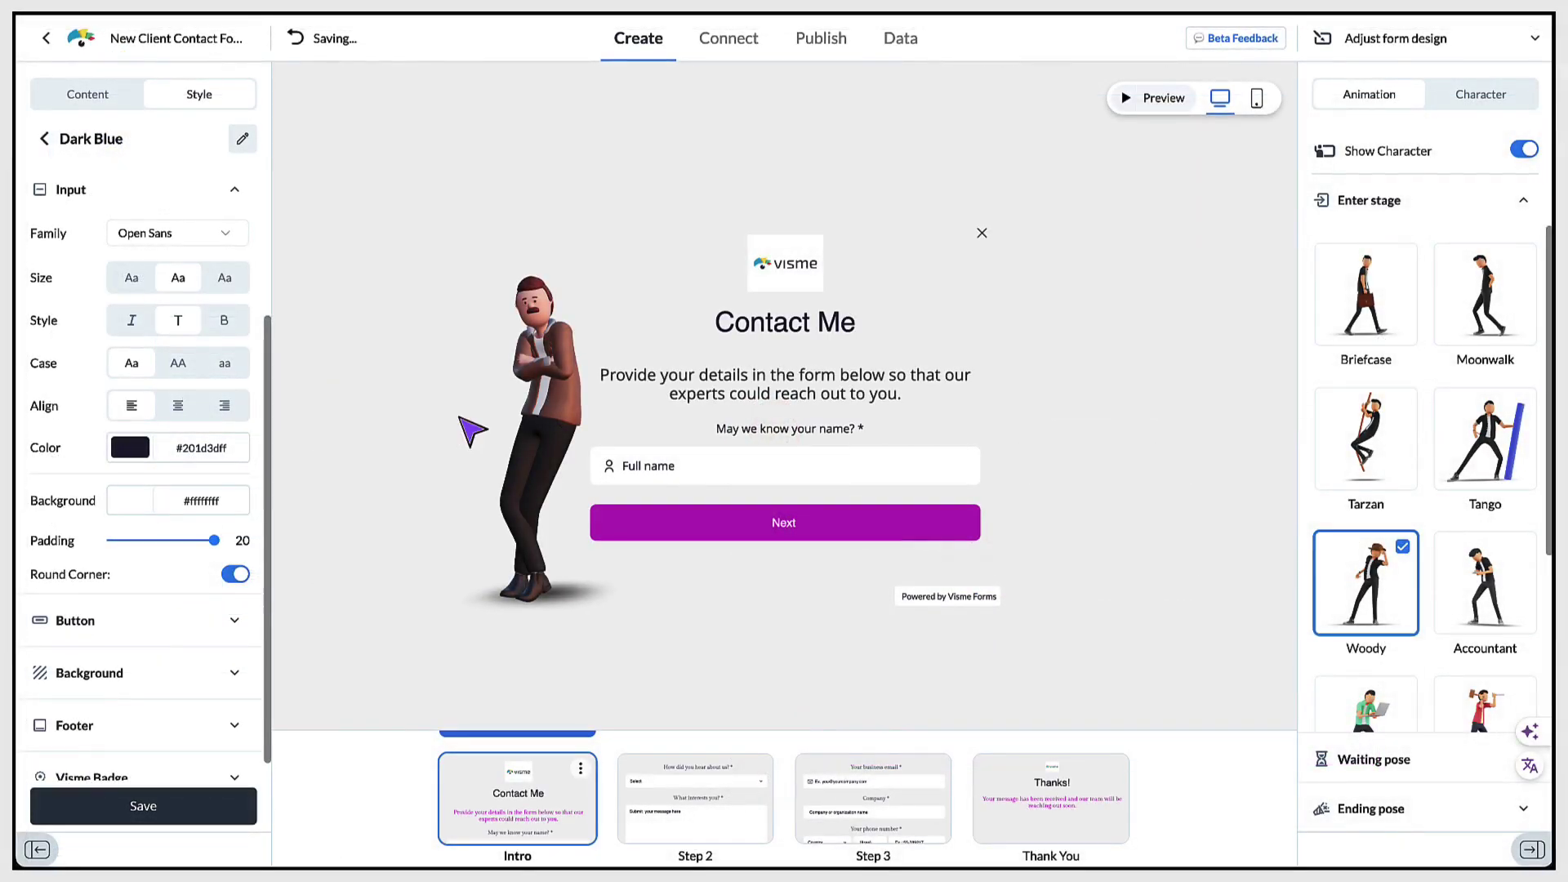
click(632, 467)
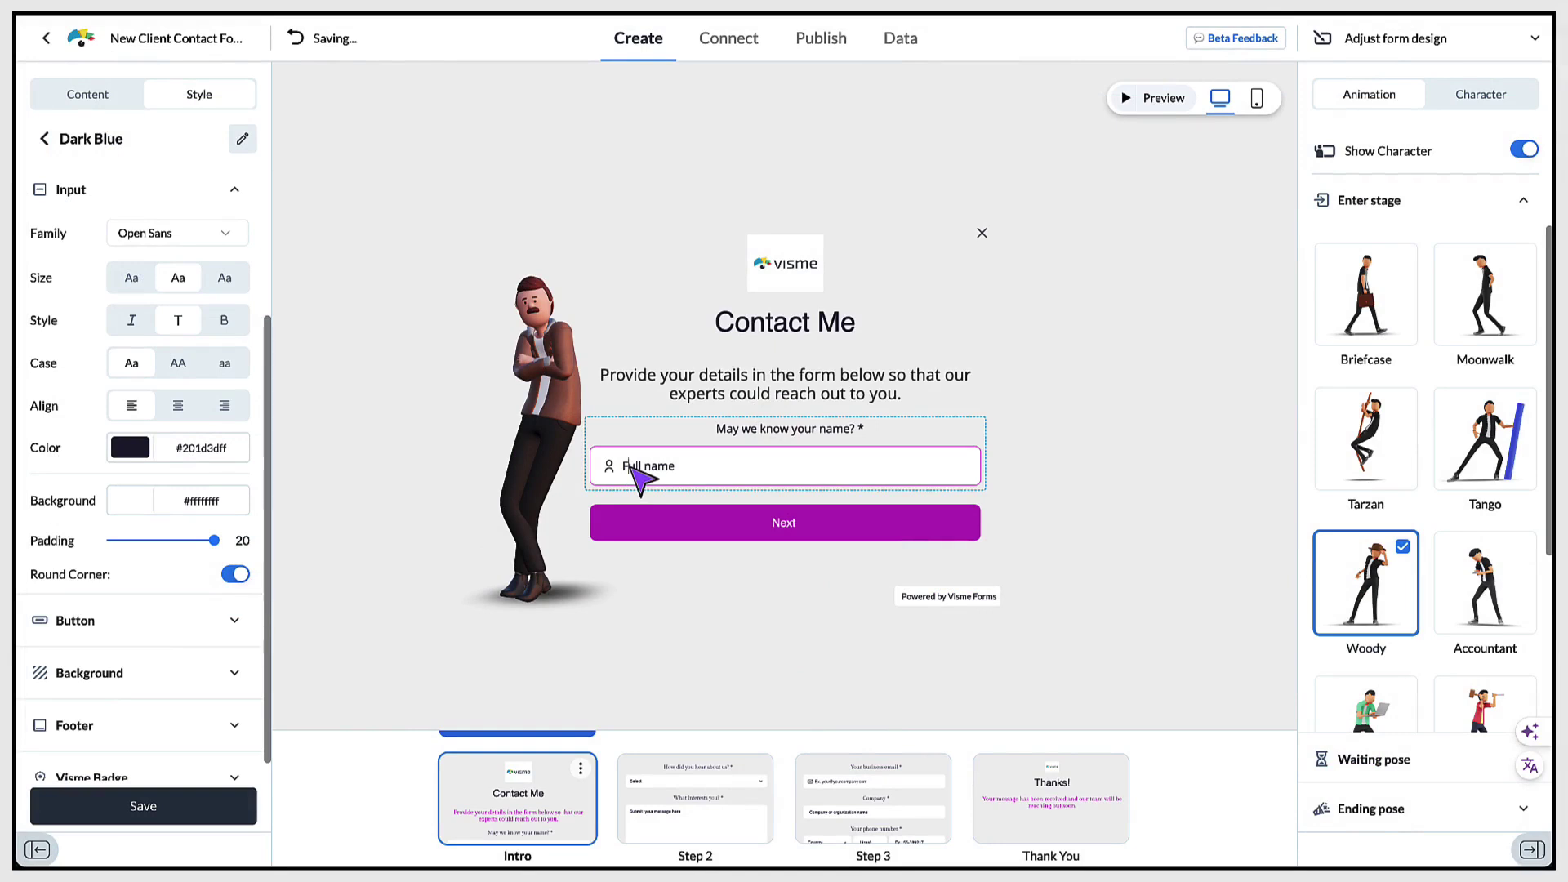
click(769, 527)
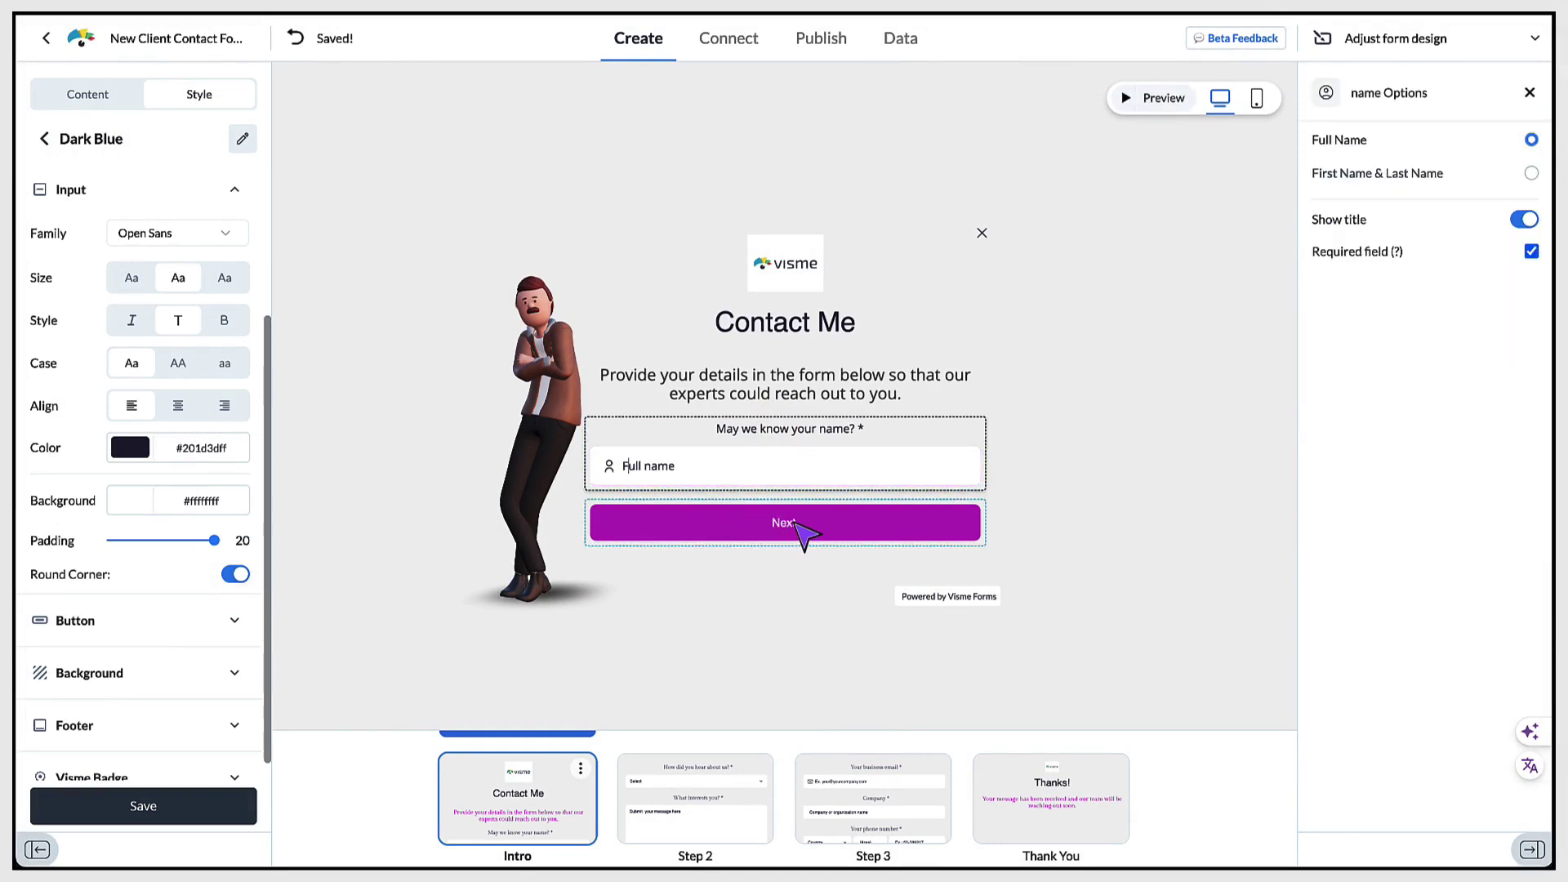
click(795, 524)
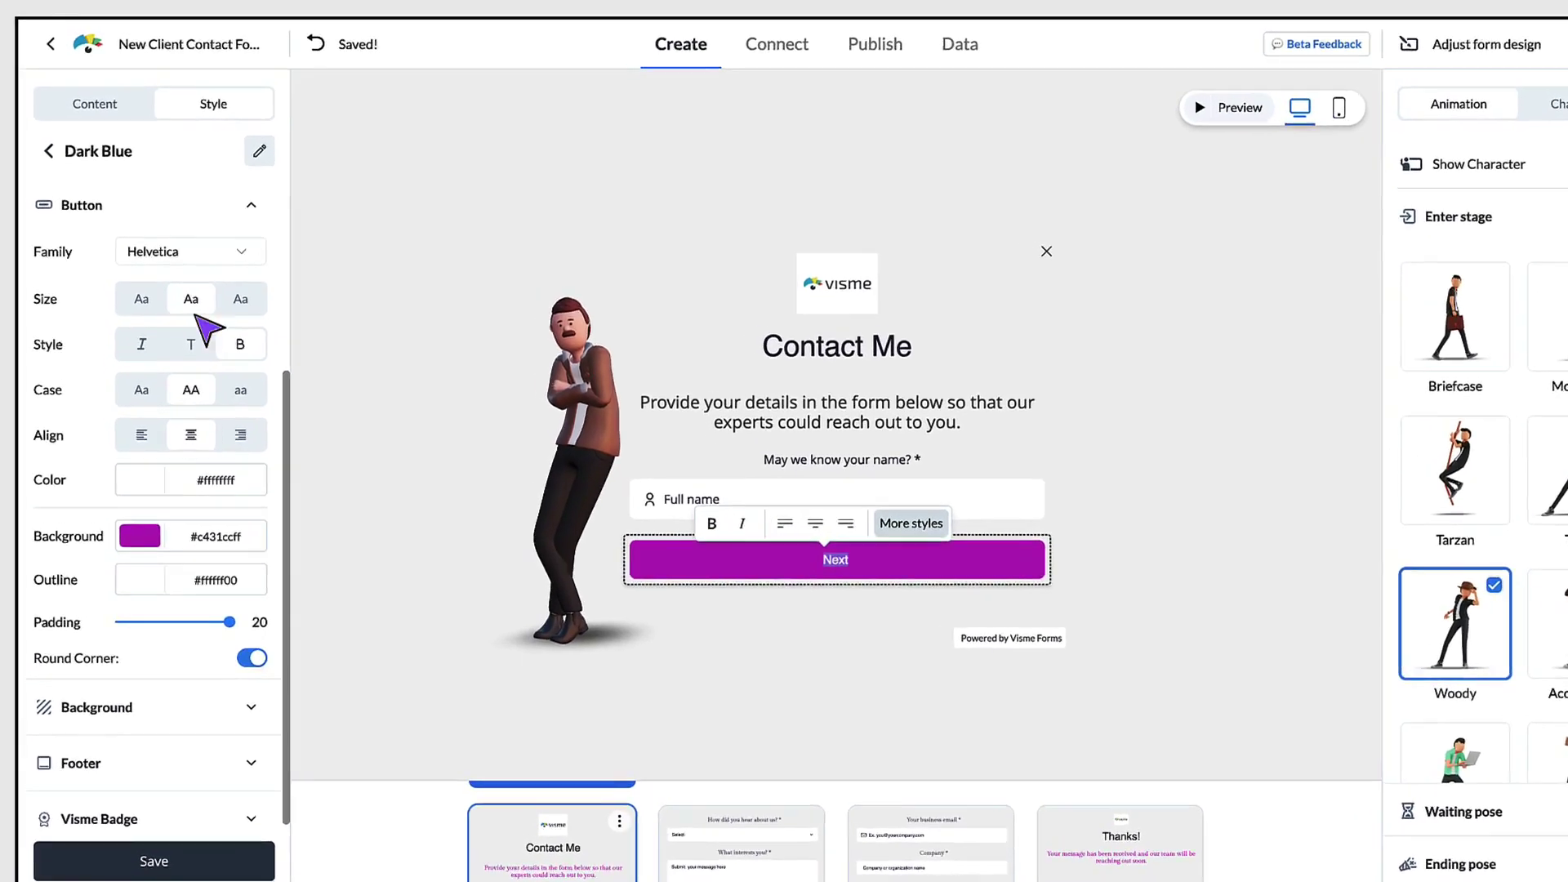
Set the button font to Open Sans, the background to orange #e89446 and the outline to black.
click(198, 242)
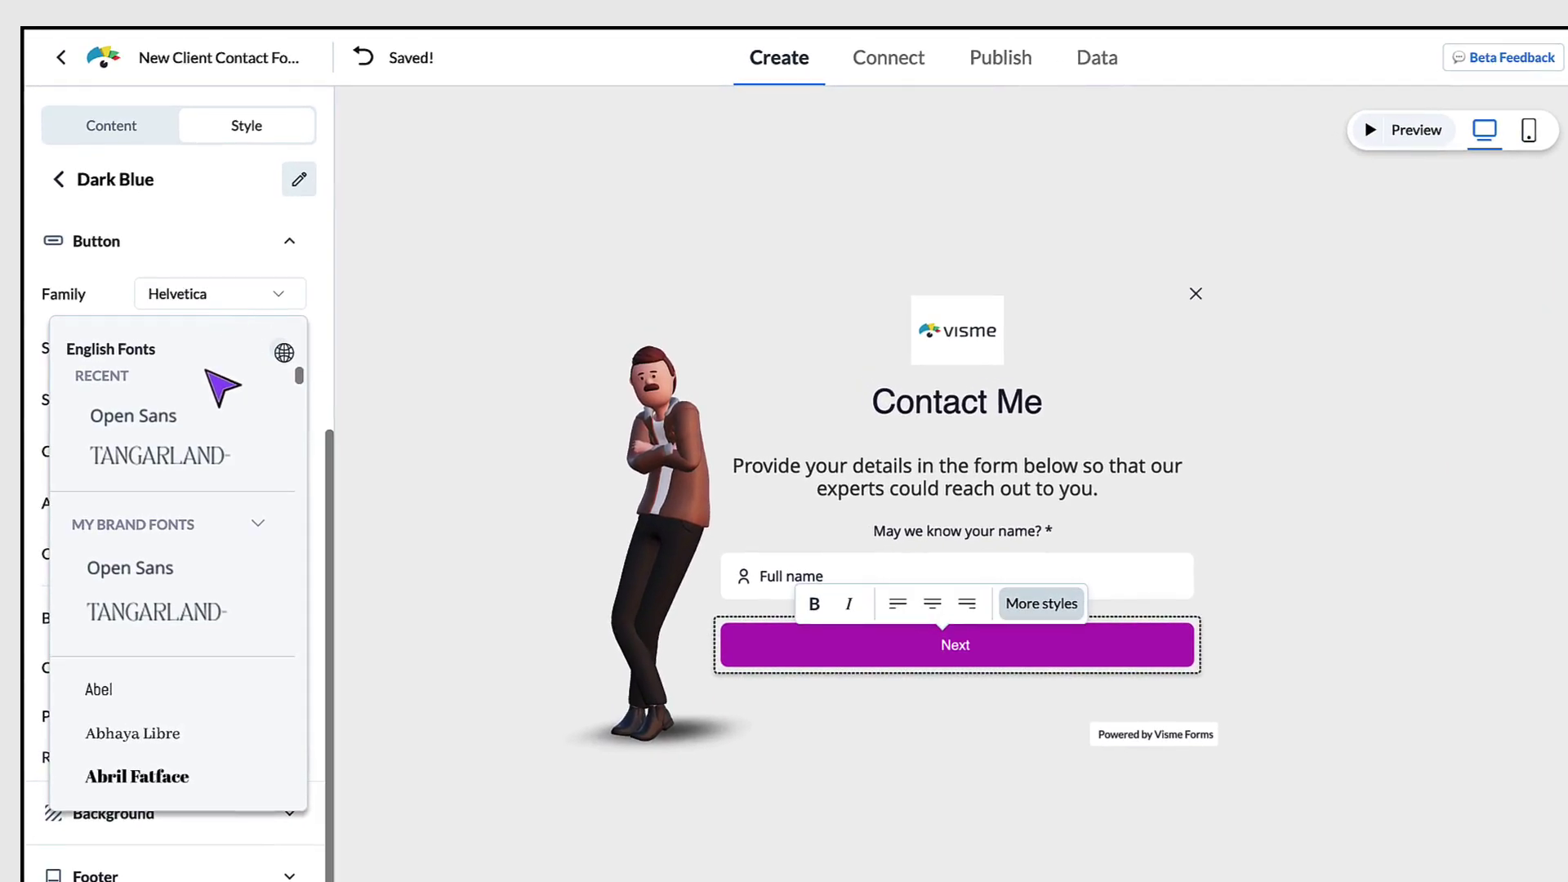
click(202, 414)
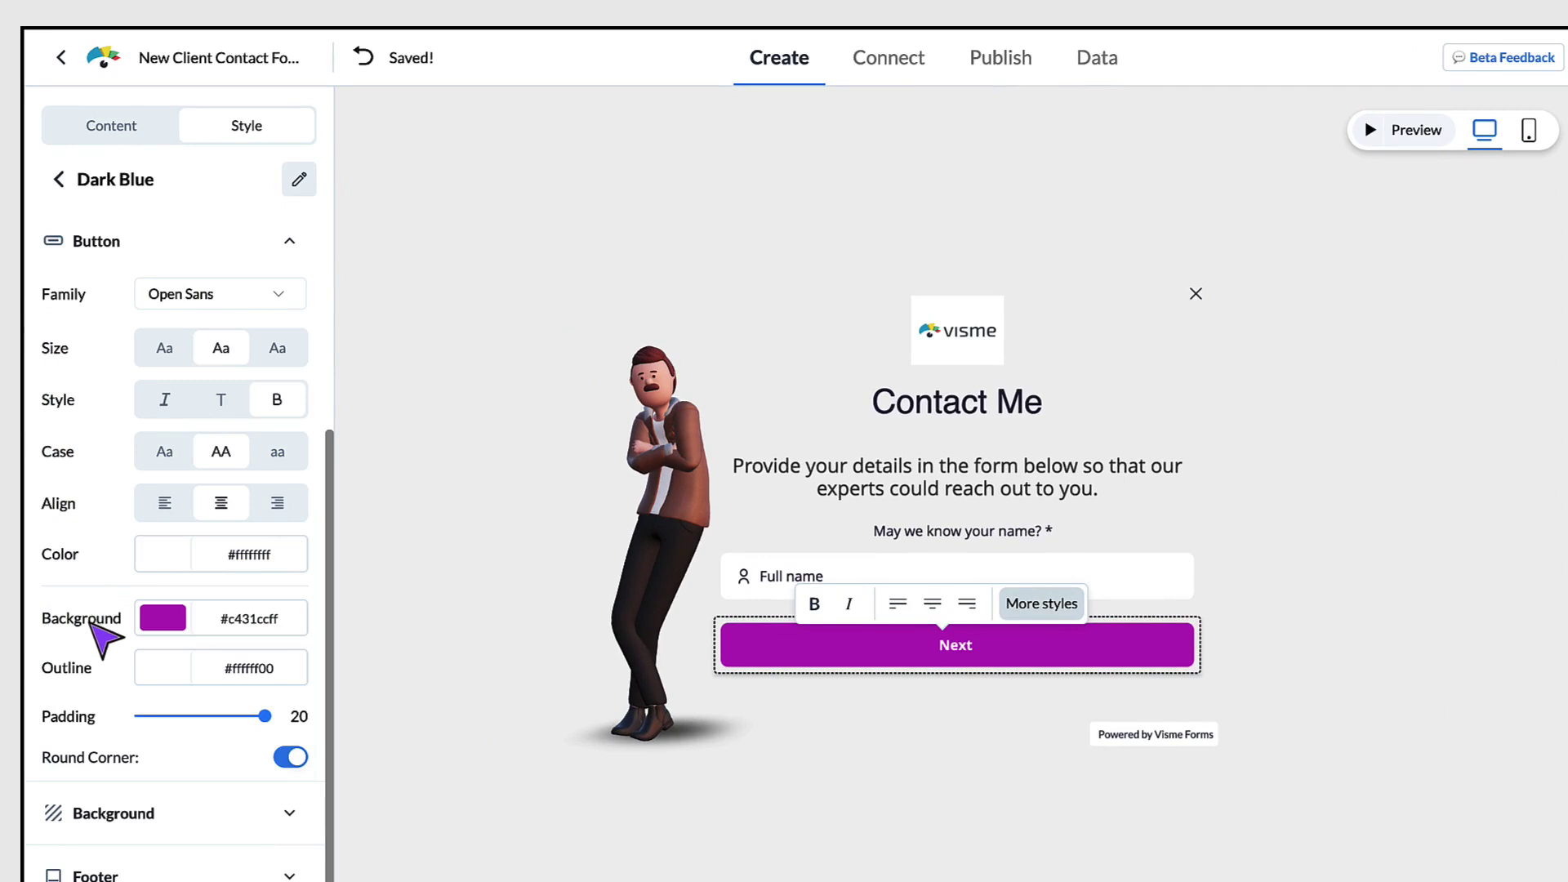
click(170, 623)
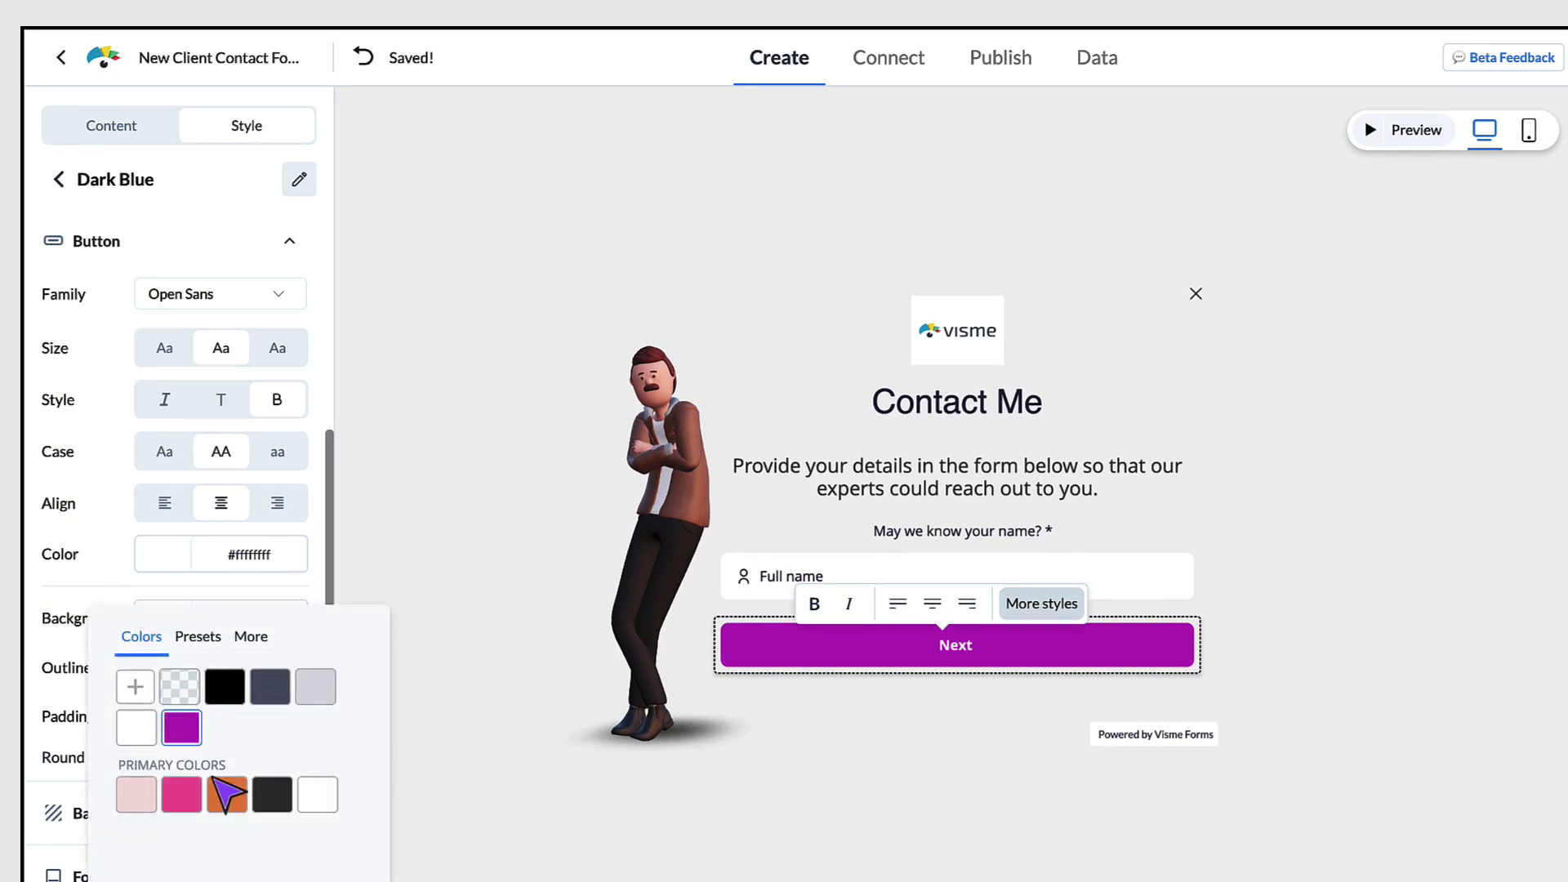
click(222, 793)
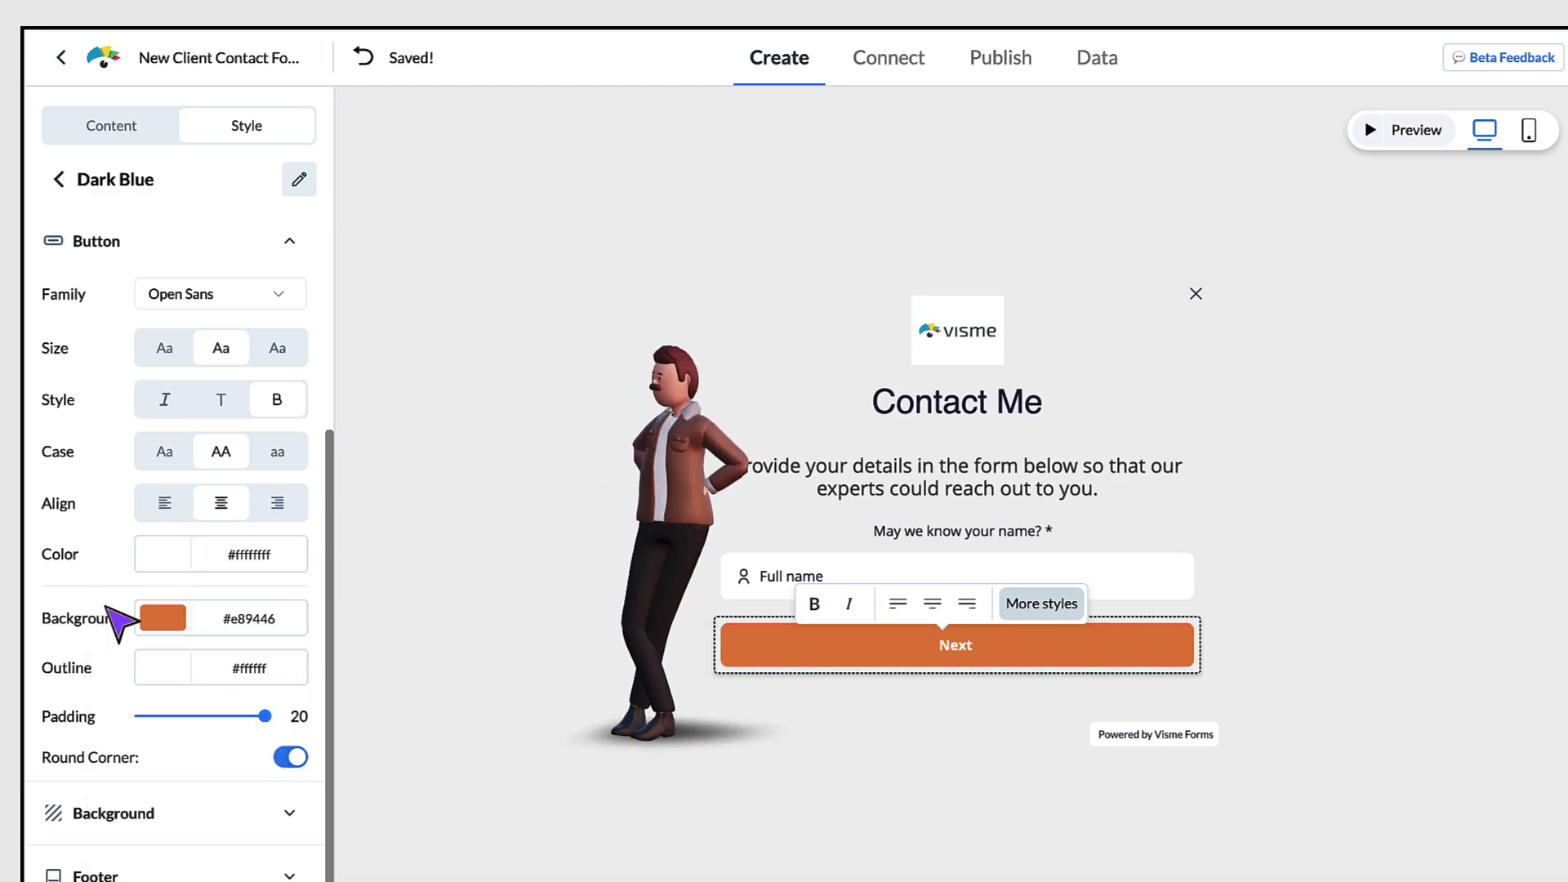
click(162, 619)
click(237, 744)
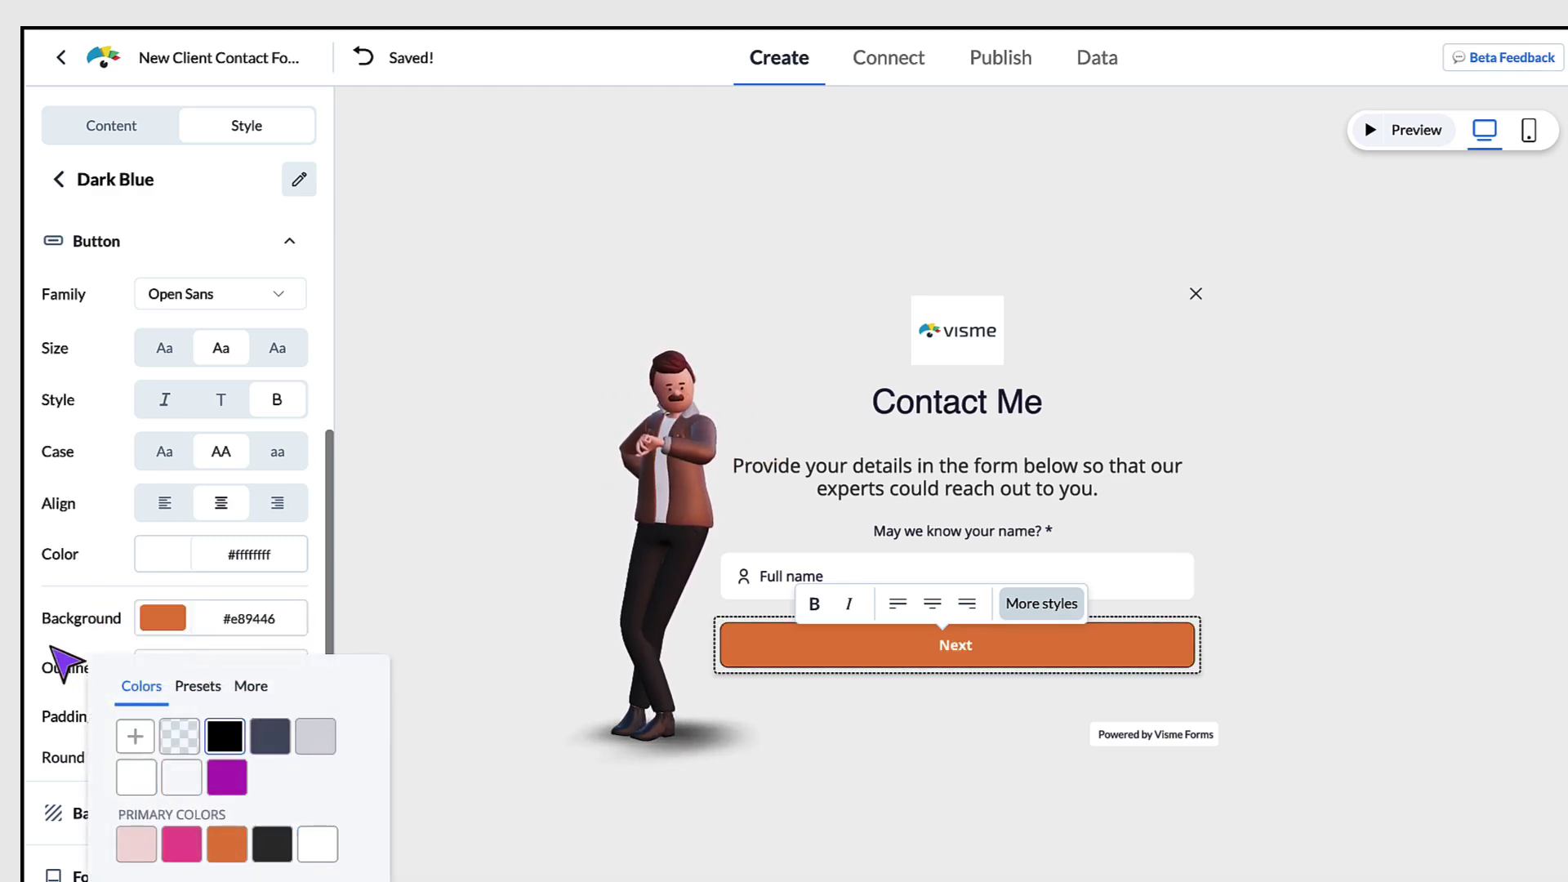
click(71, 658)
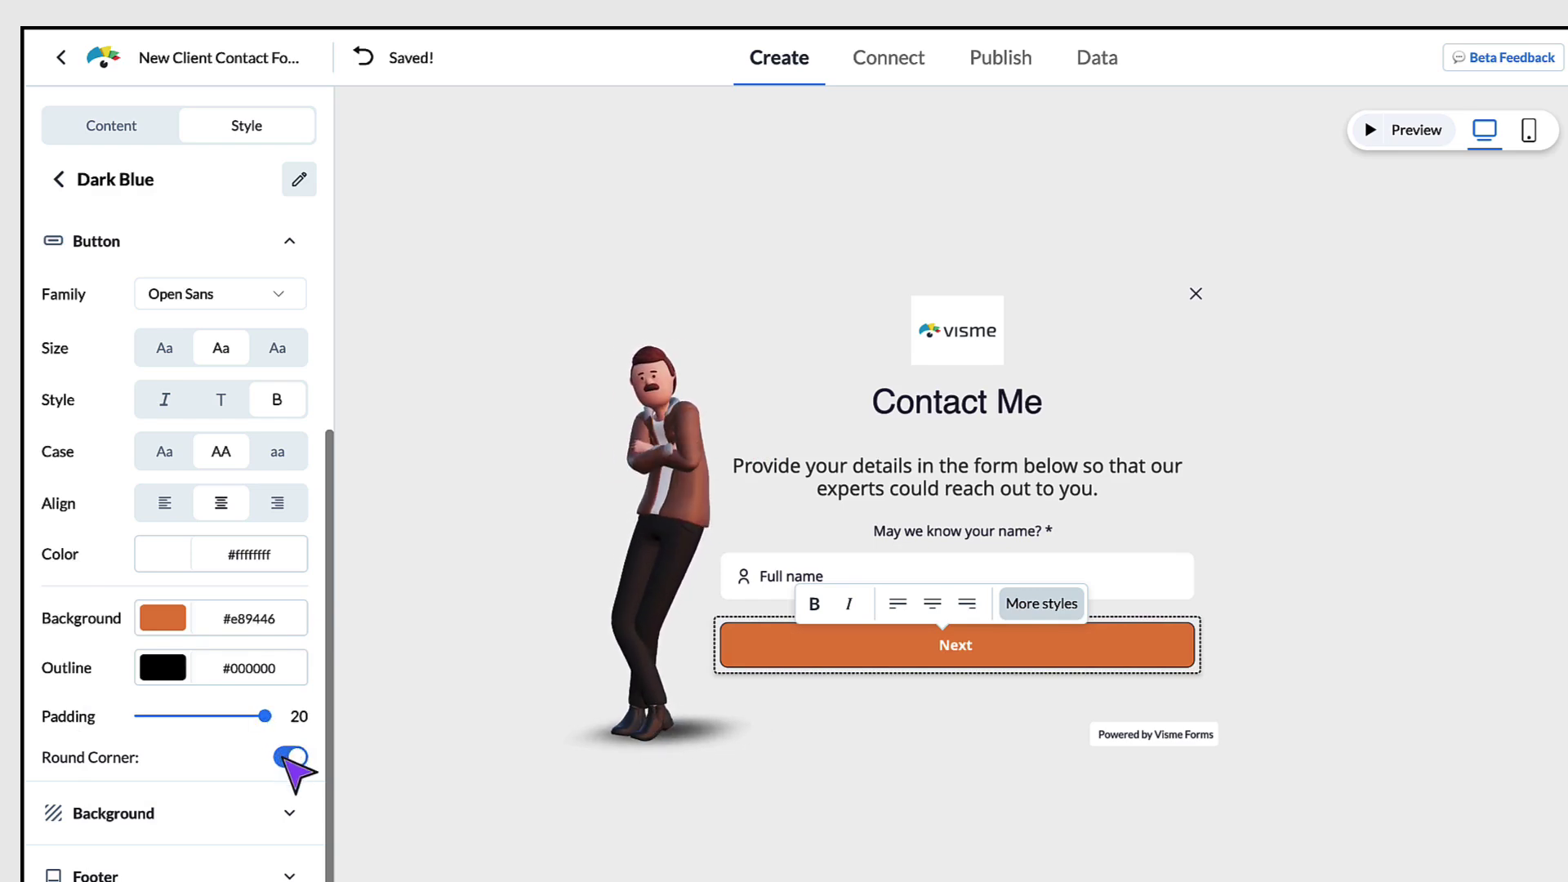
scroll(284, 758, down, 1)
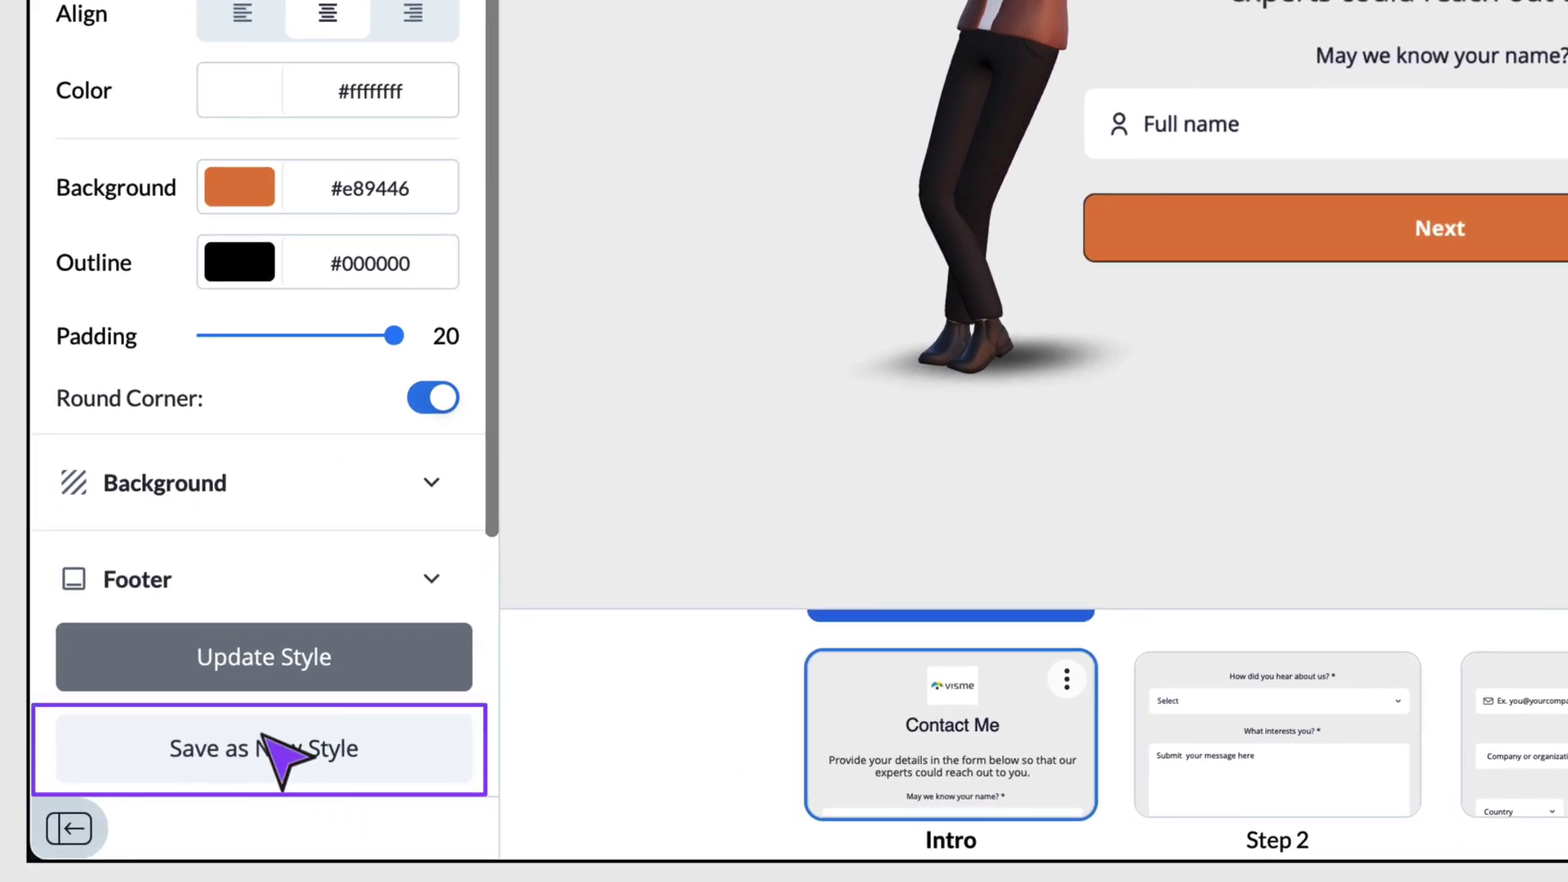
Save the customized look as a new style and start renaming the Dark Blue style.
click(272, 756)
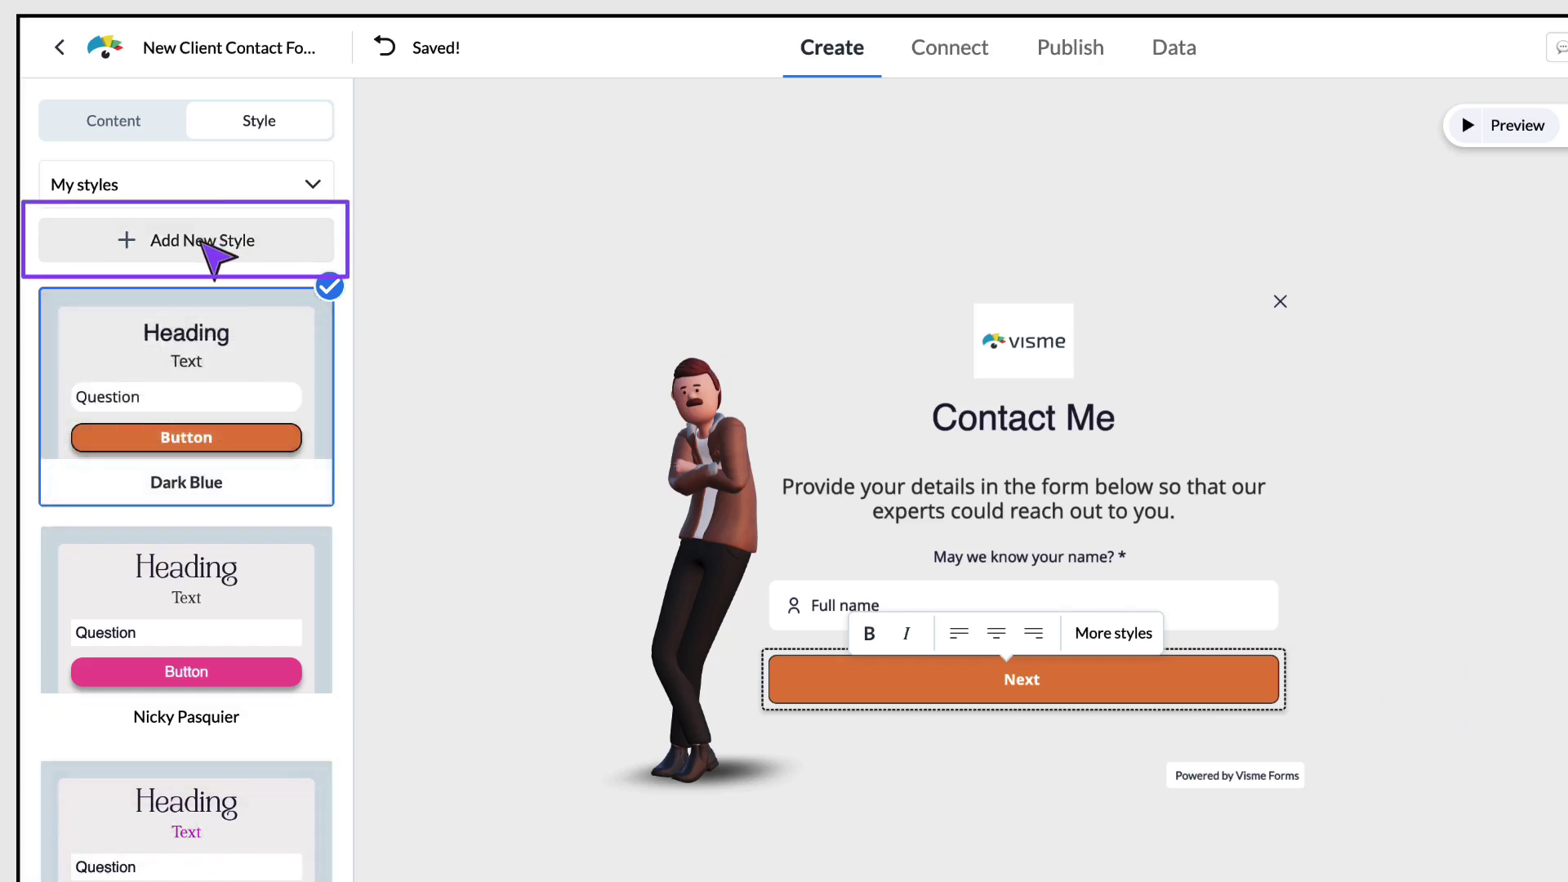
click(214, 253)
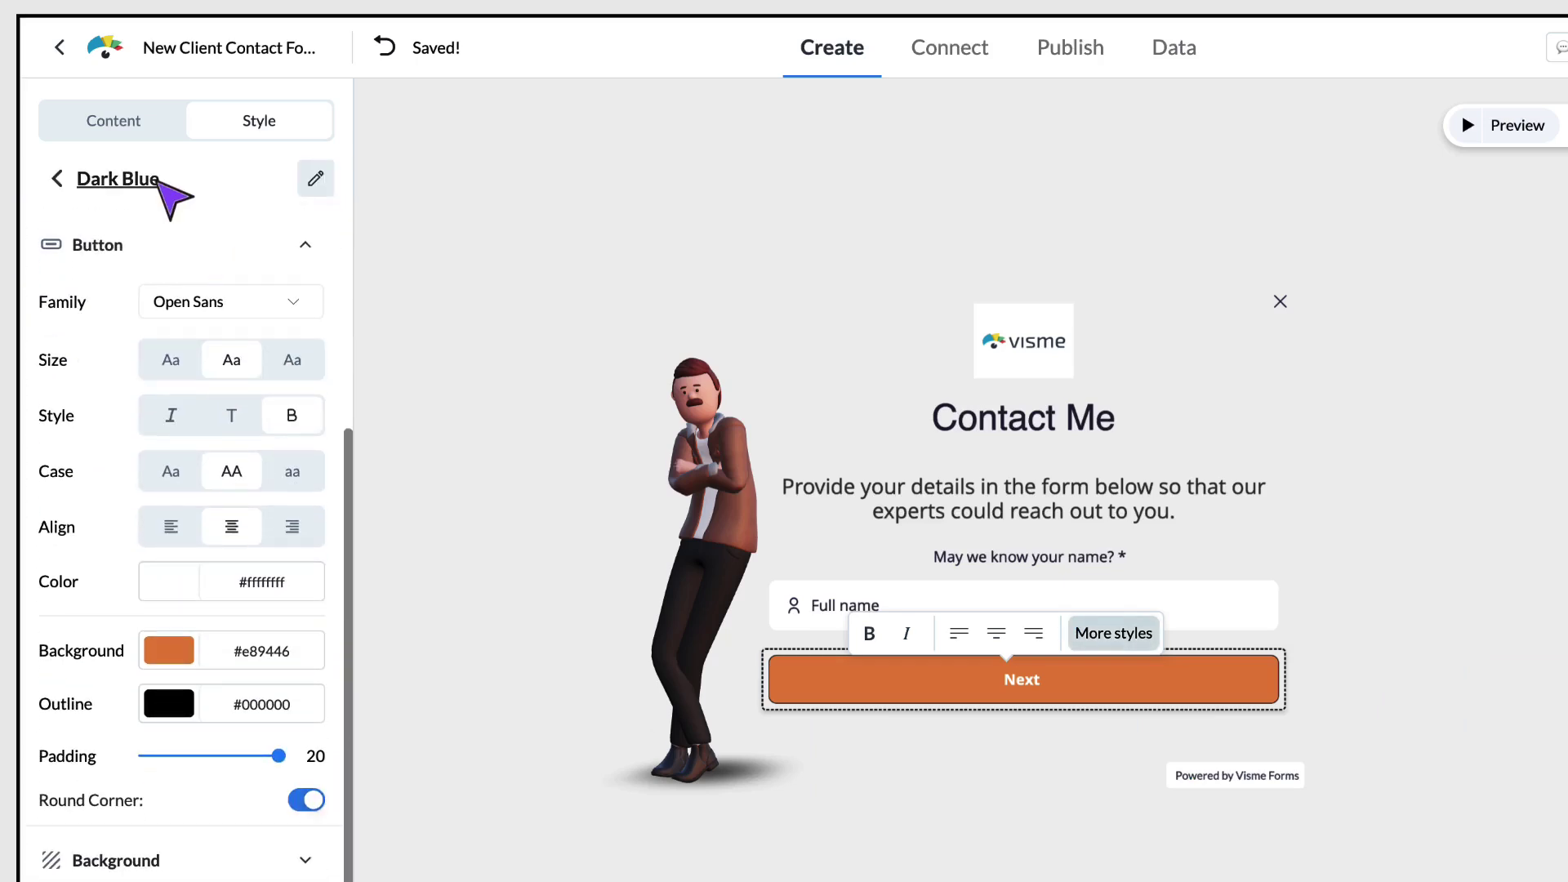
click(316, 179)
Rename the style to 'Visme Brand Style' and go back to the Content settings.
key(BackSpace)
key(BackSpace)
key(BackSpace)
key(BackSpace)
key(BackSpace)
key(BackSpace)
key(BackSpace)
key(BackSpace)
key(BackSpace)
text(Visme Brand Style)
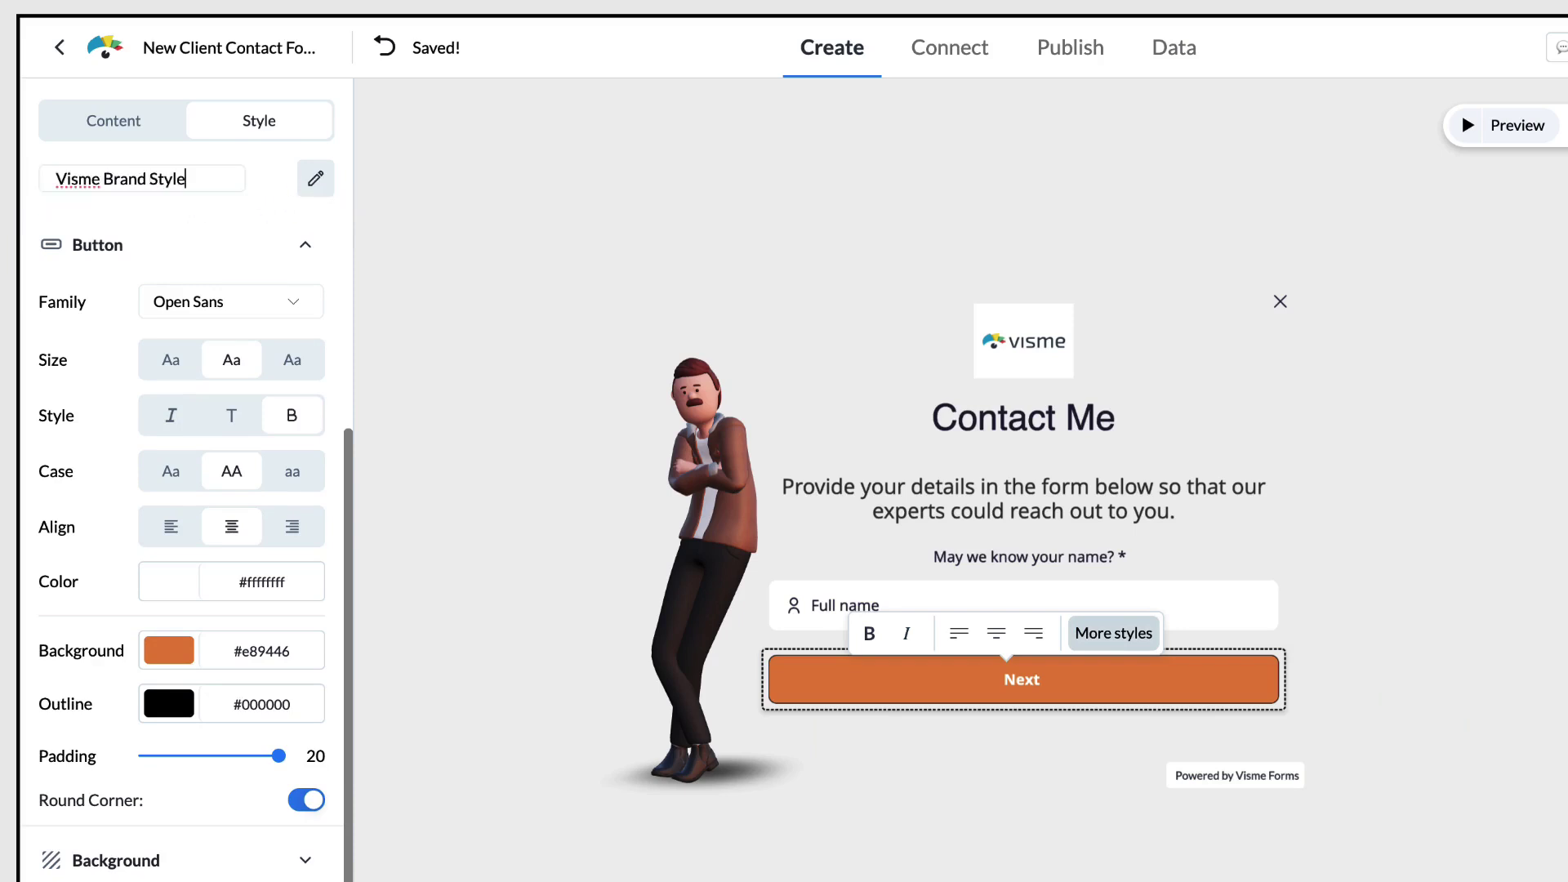
key(Return)
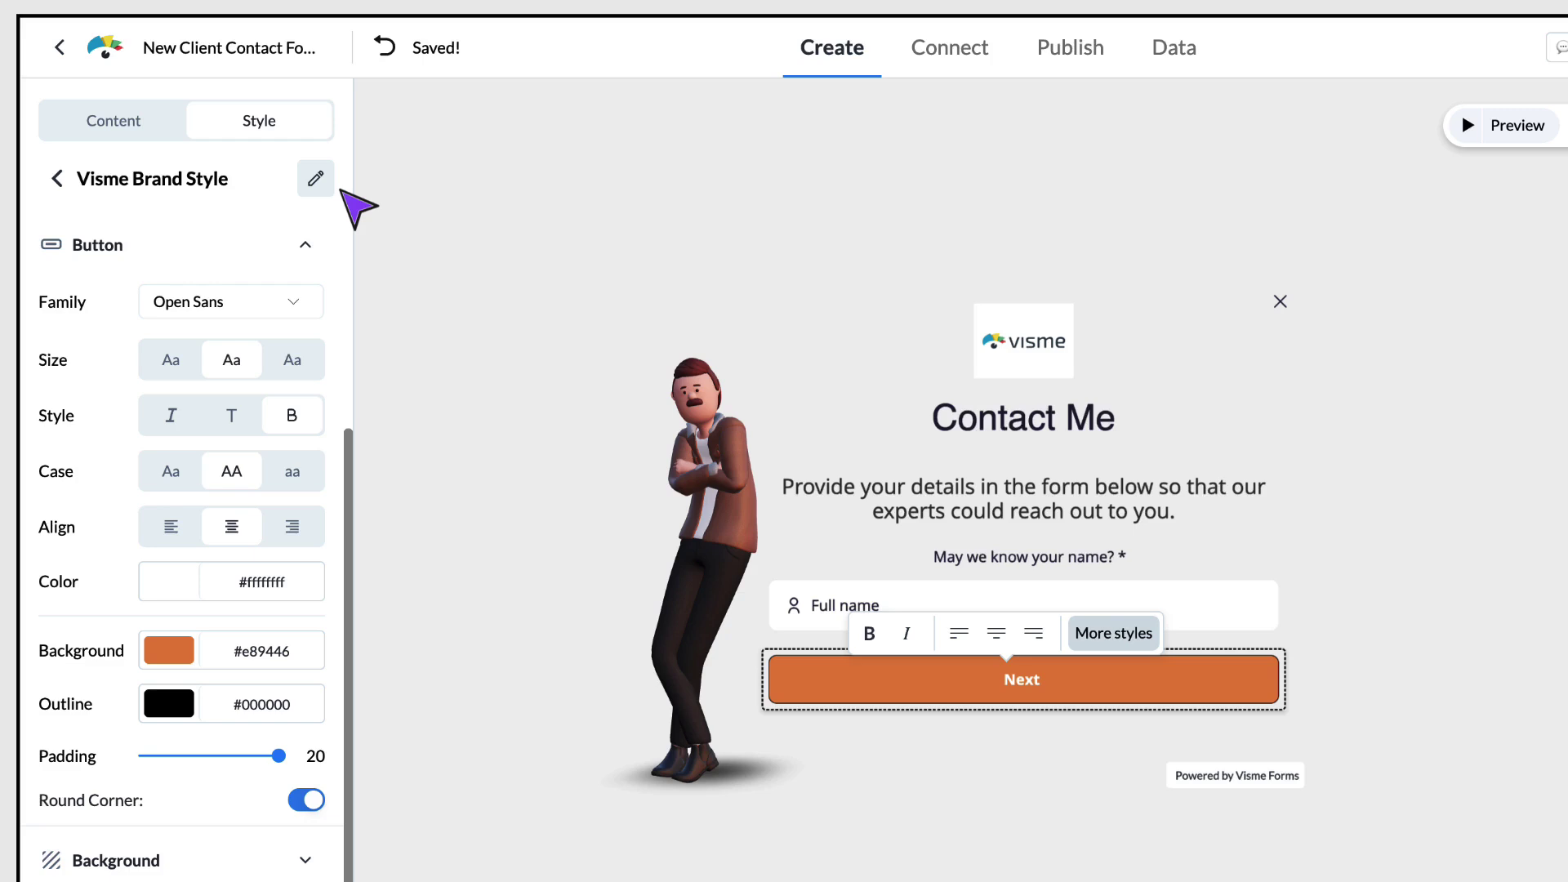
click(117, 117)
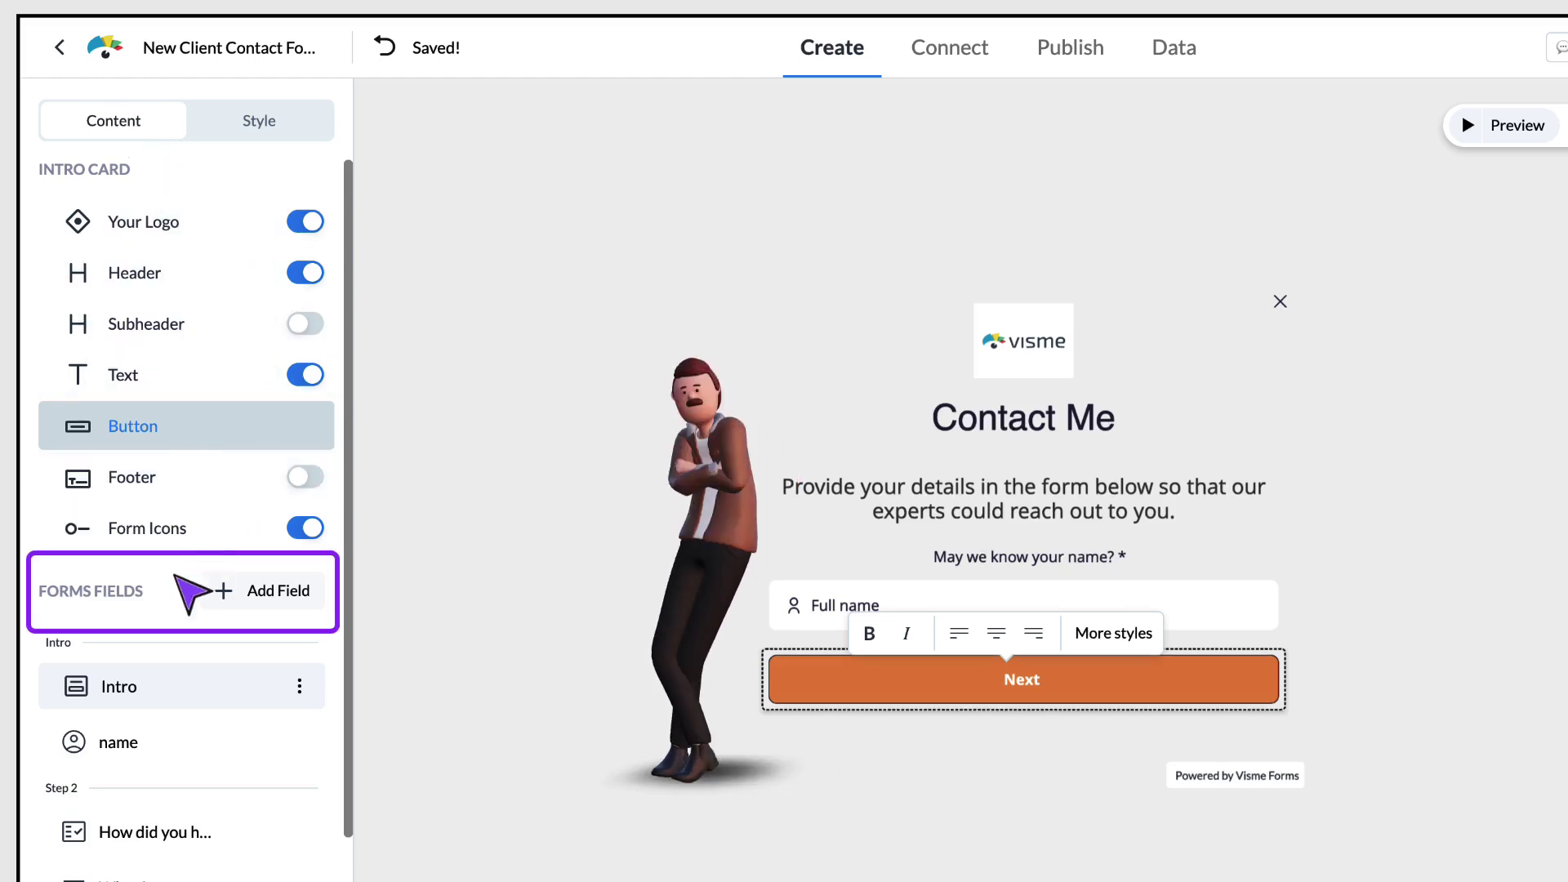
click(284, 598)
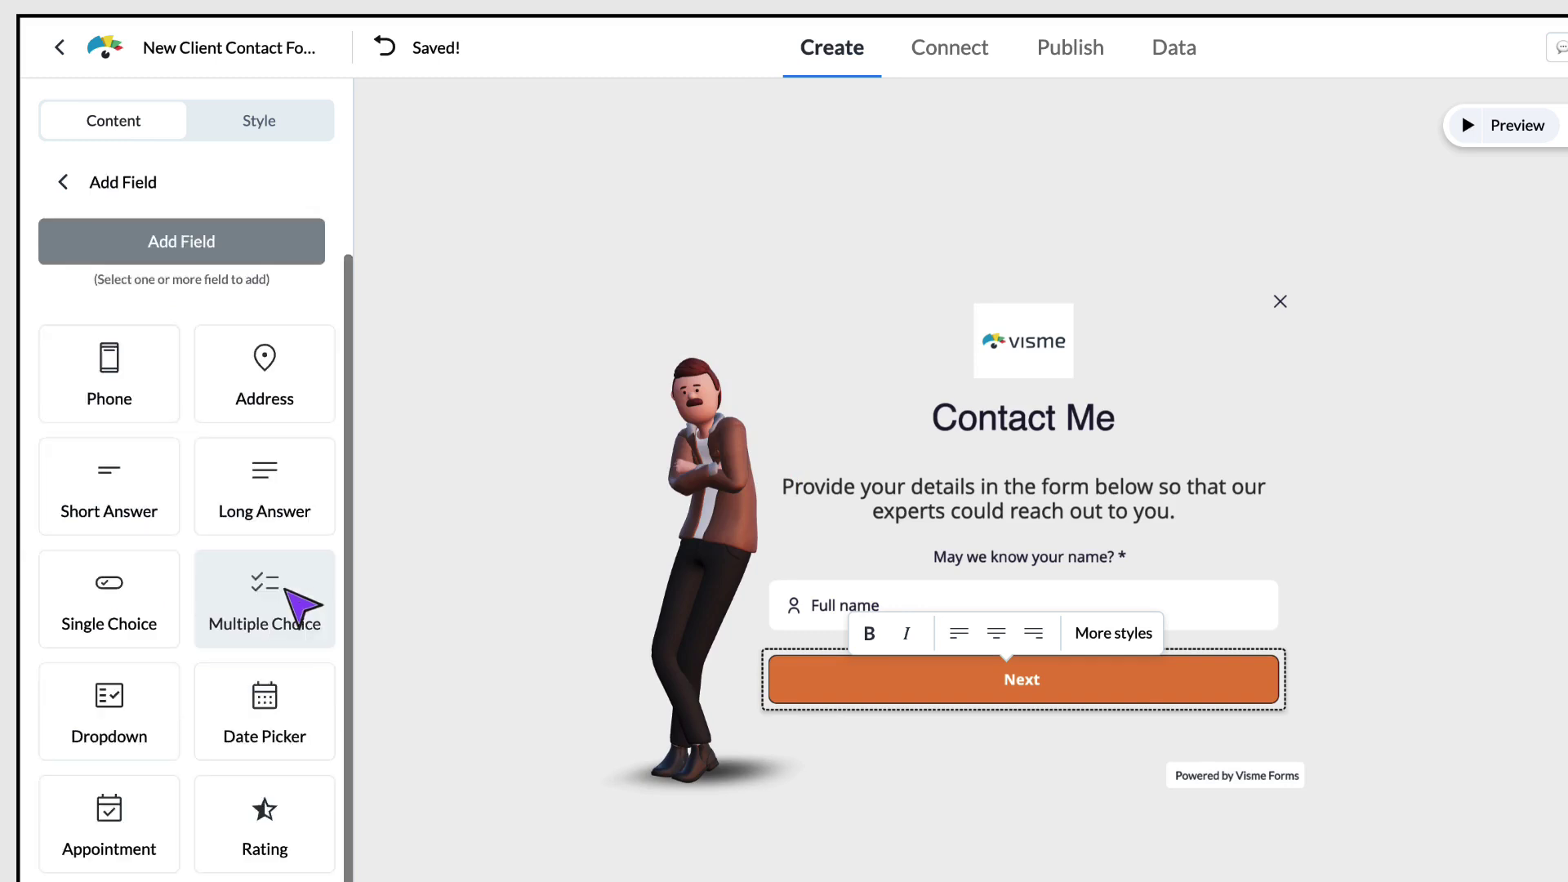
click(274, 700)
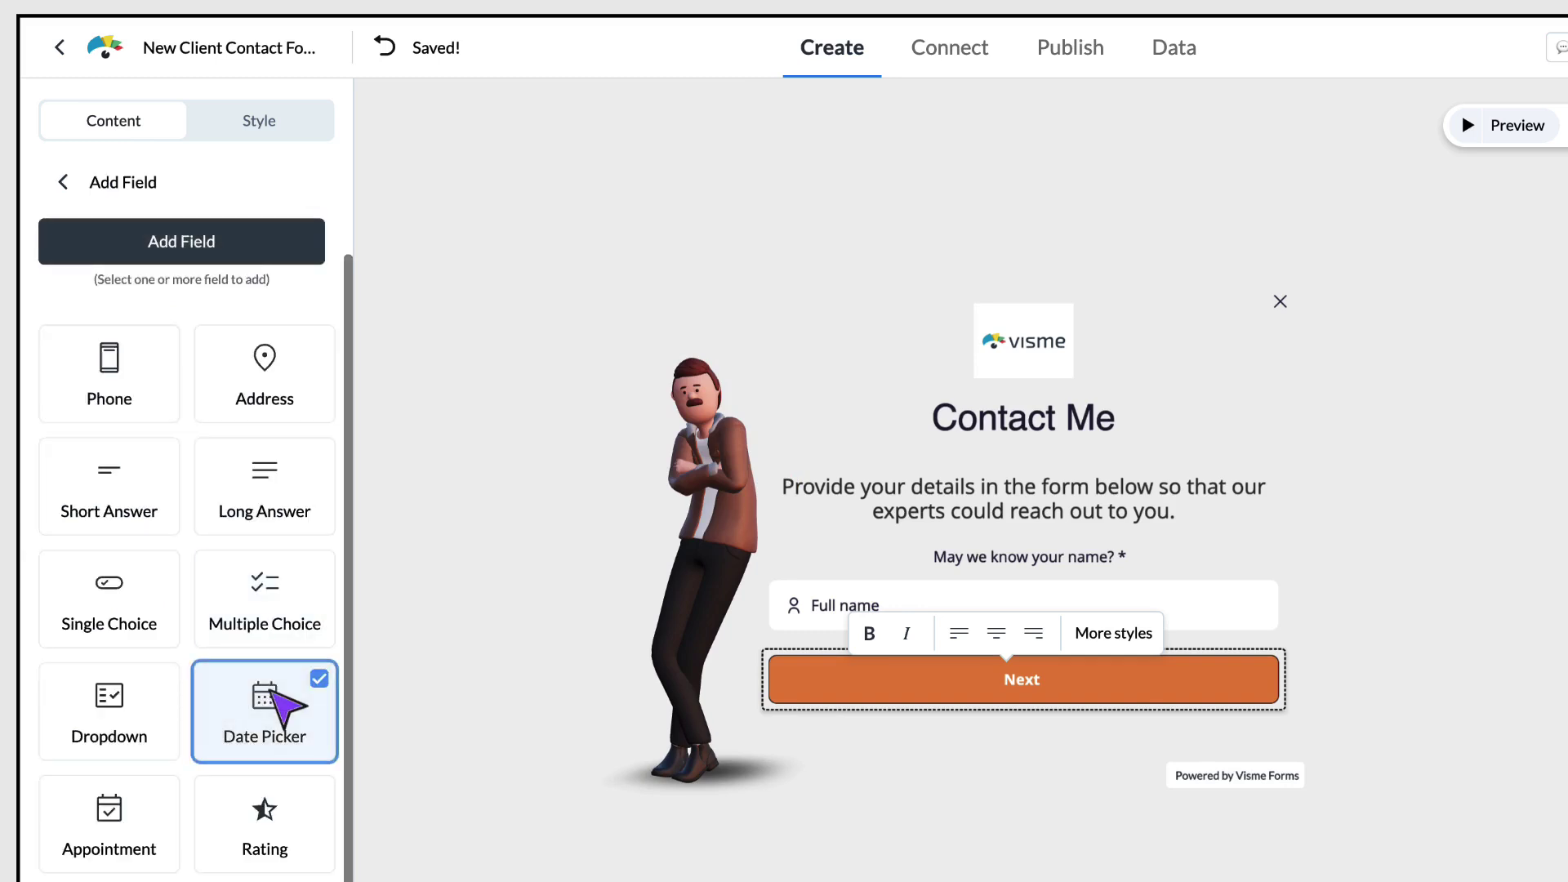
click(188, 250)
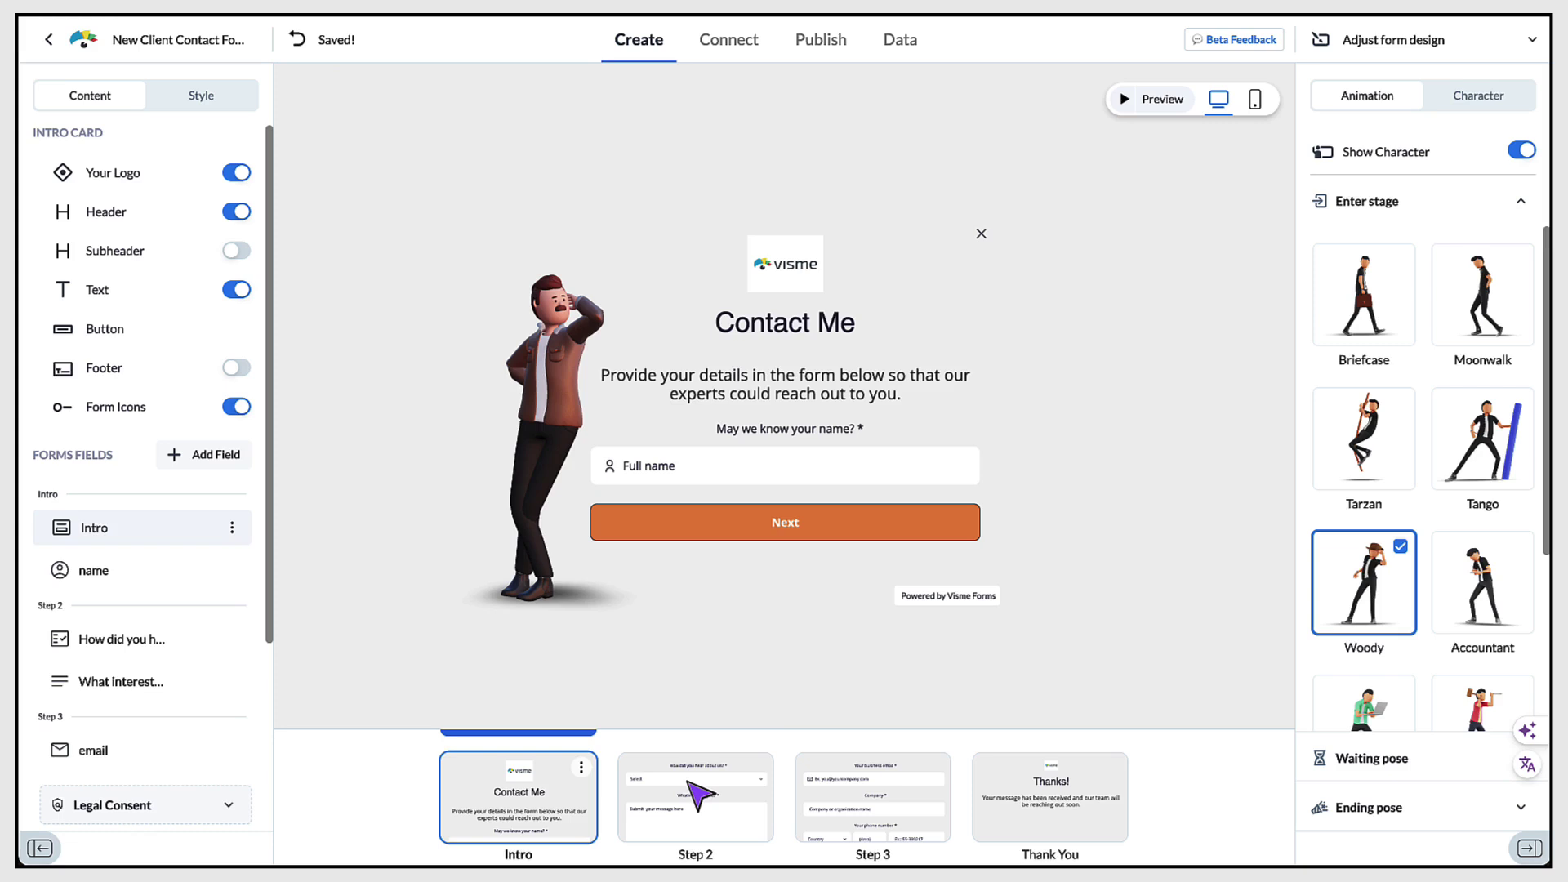
Show Step 2 and turn off Required field for the 'How did you hear about us?' question.
click(699, 796)
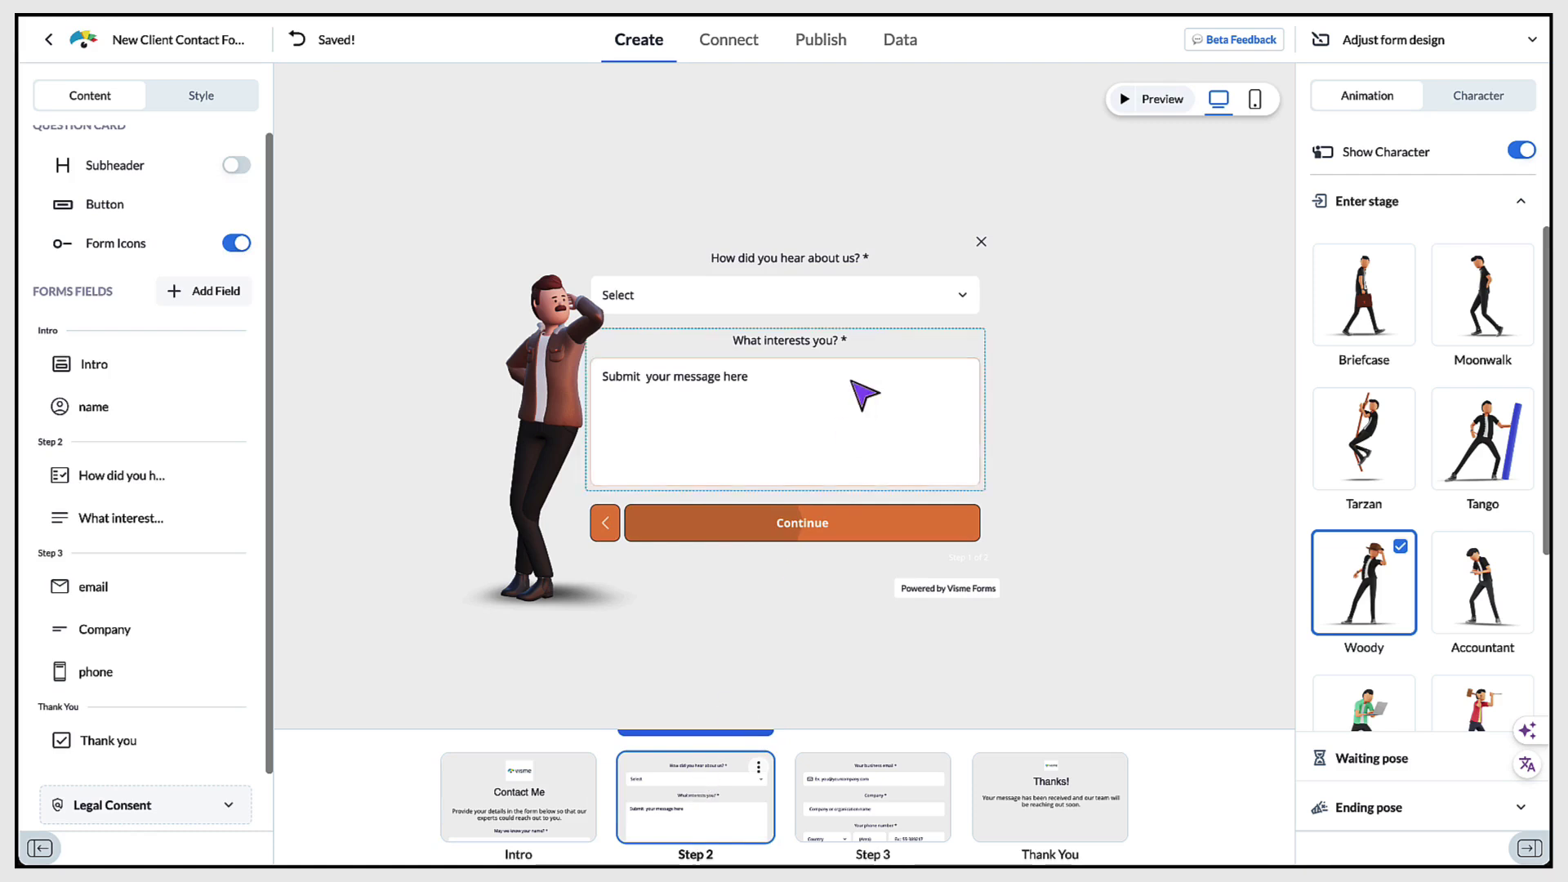
click(879, 270)
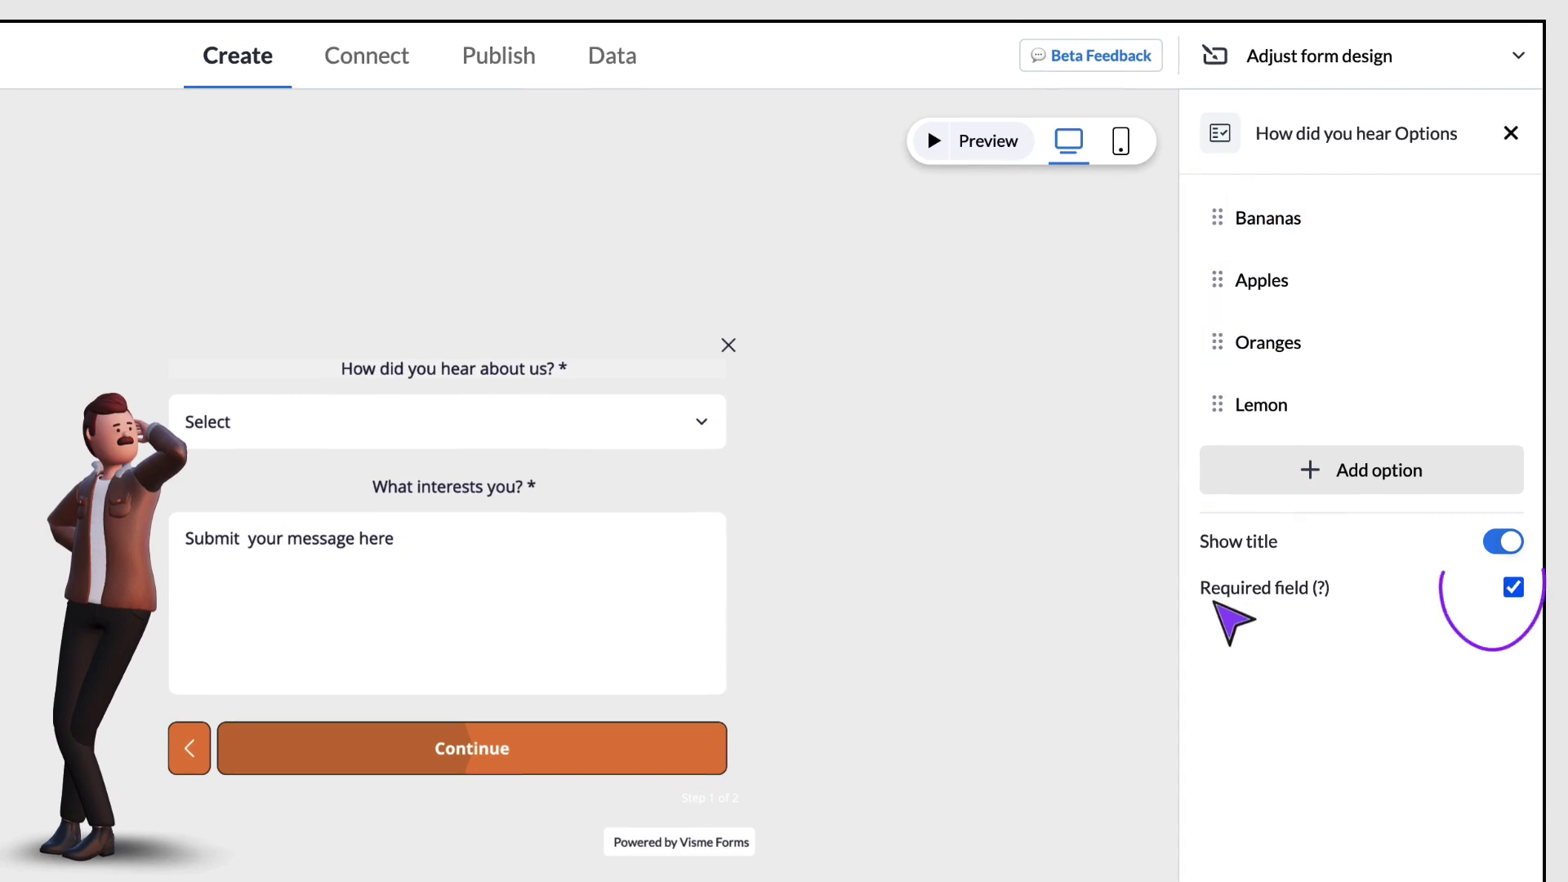
mouse_move(1322, 590)
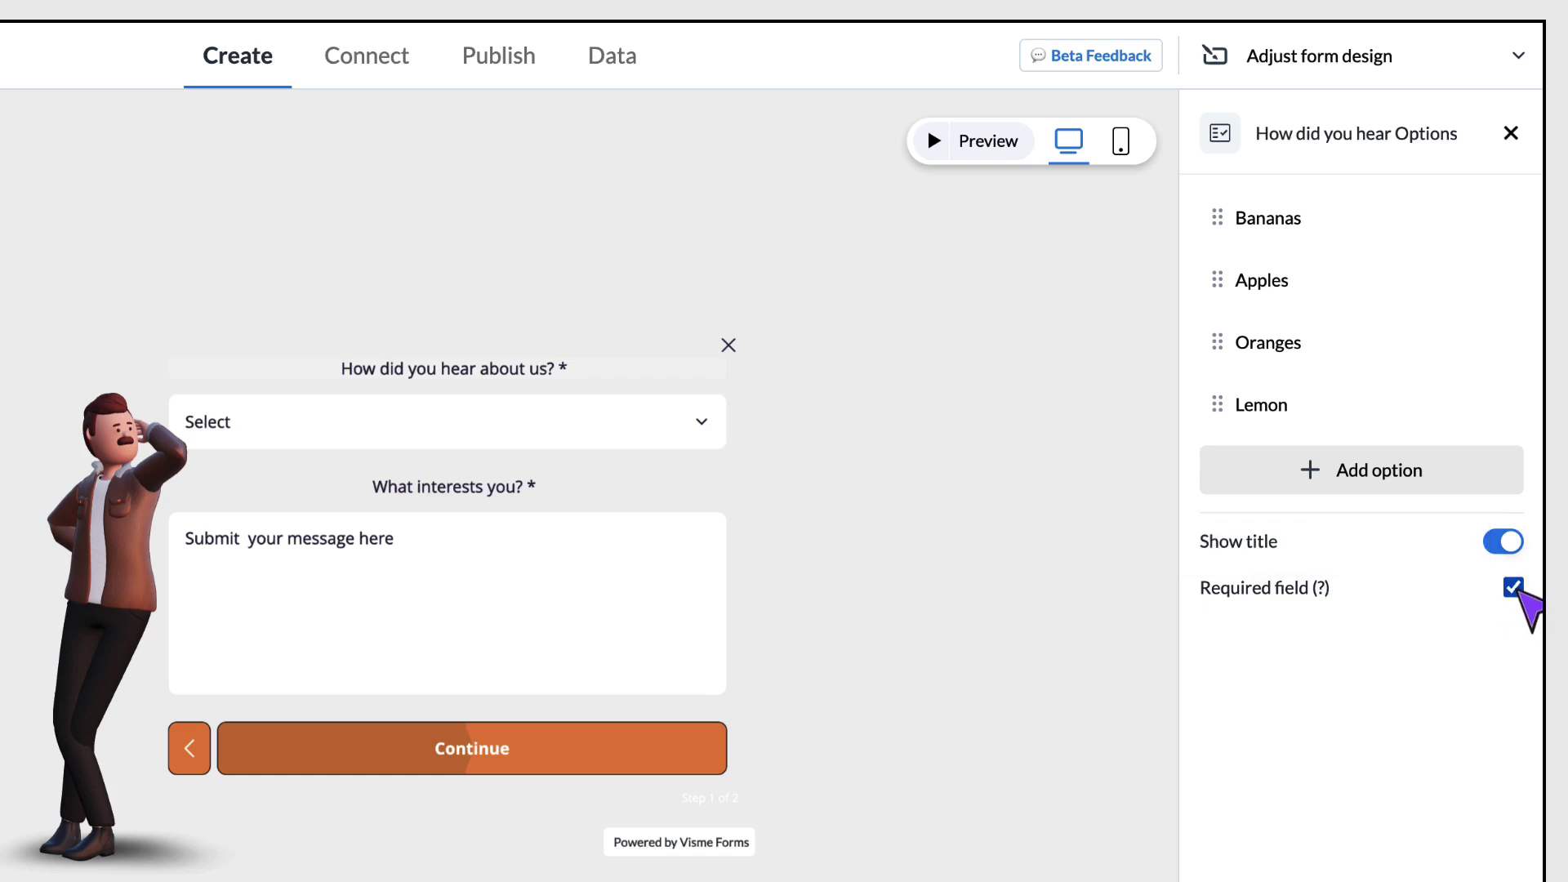
click(1513, 588)
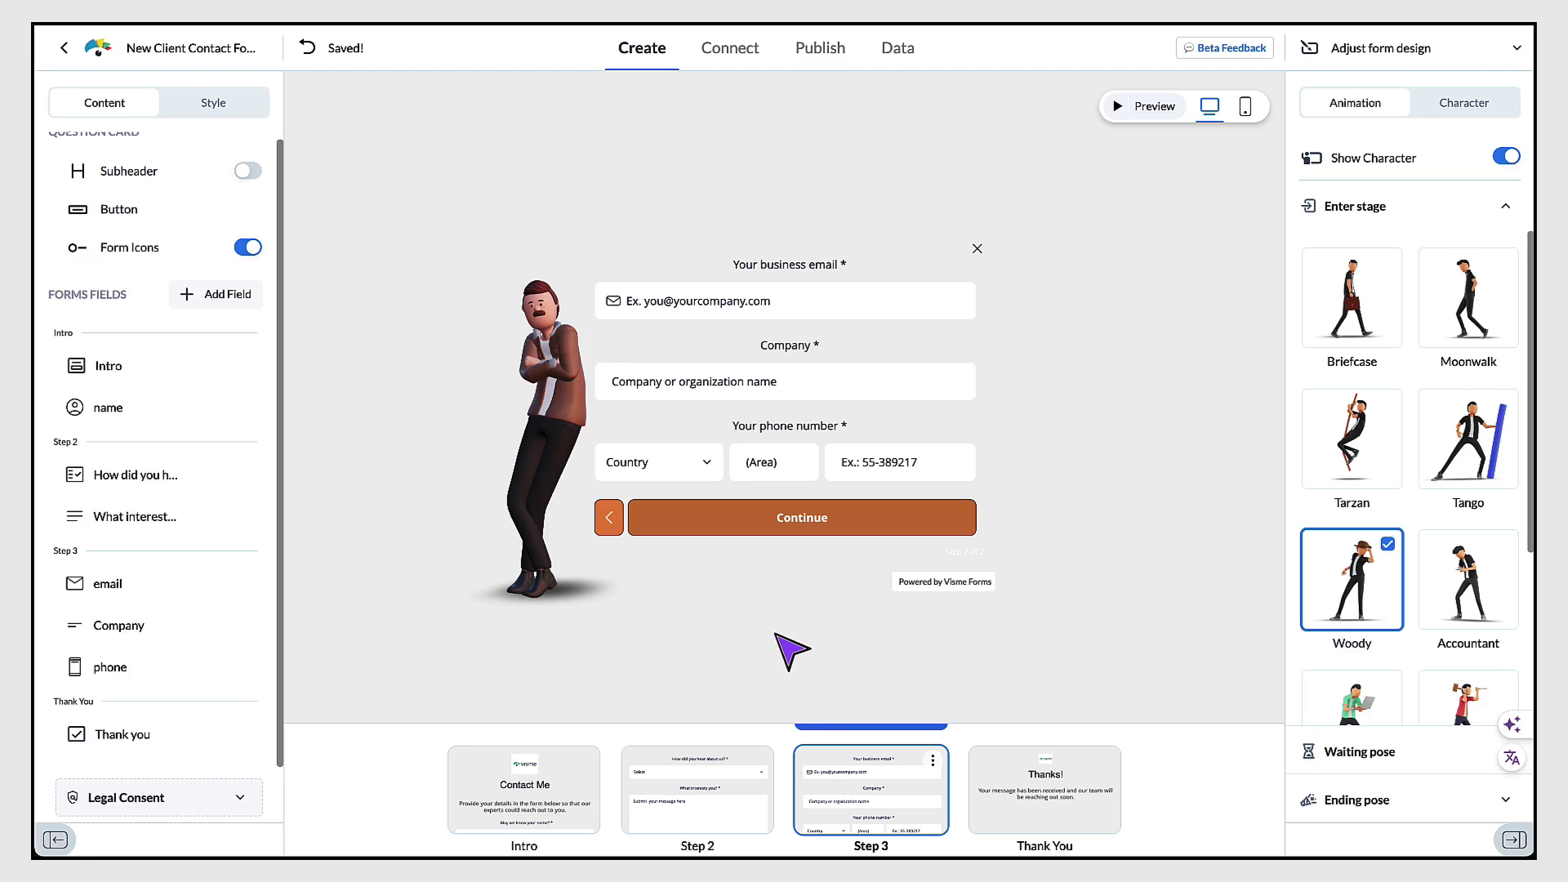
Move the phone number field to the top of Step 3, above Company and business email.
click(805, 444)
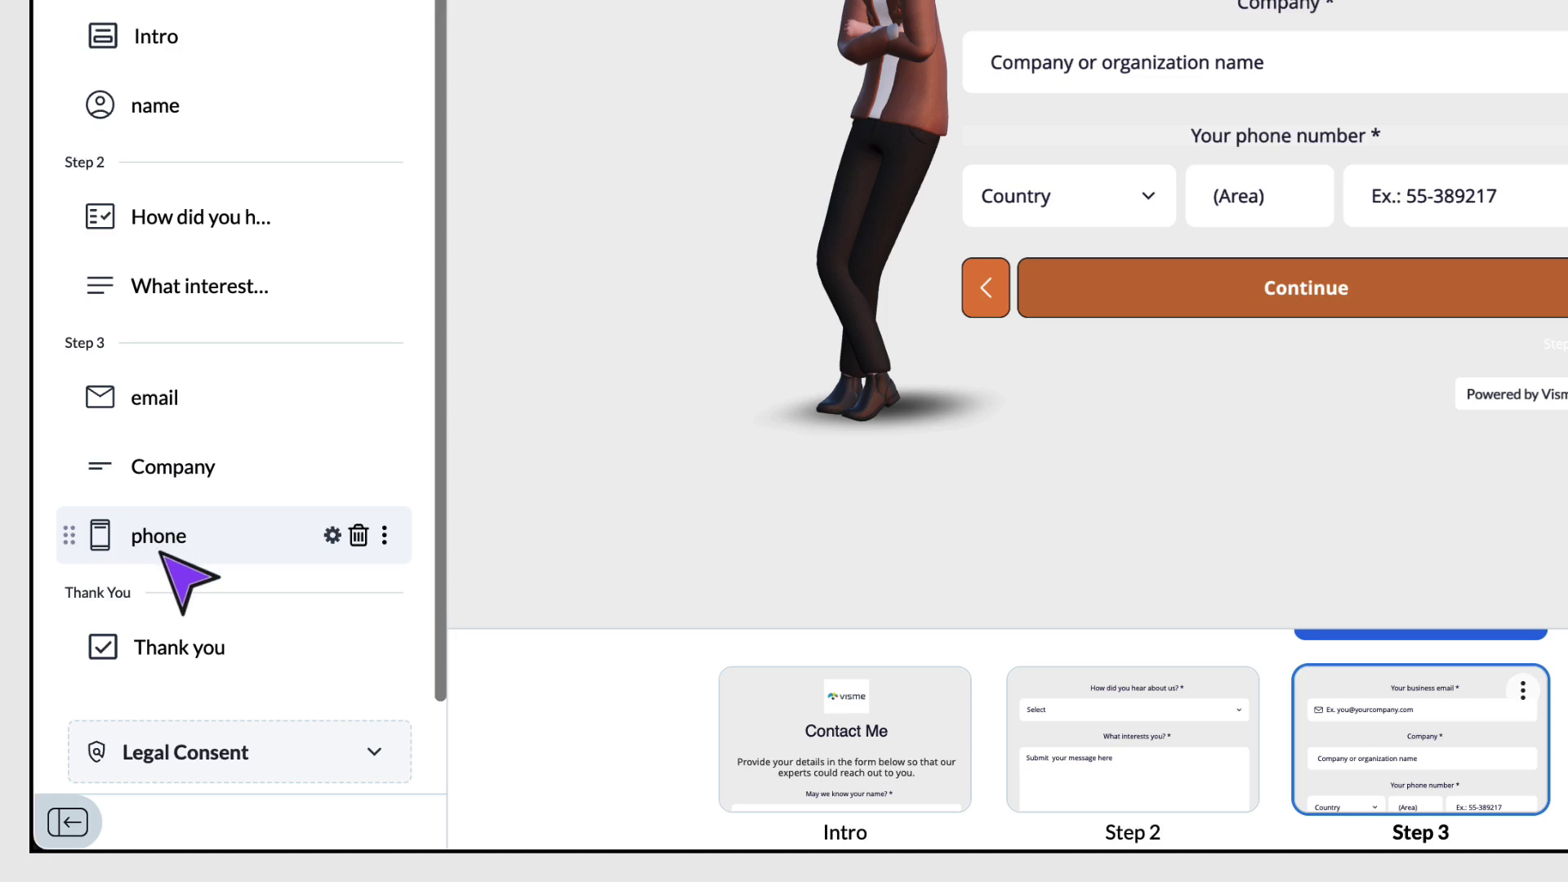
click(384, 537)
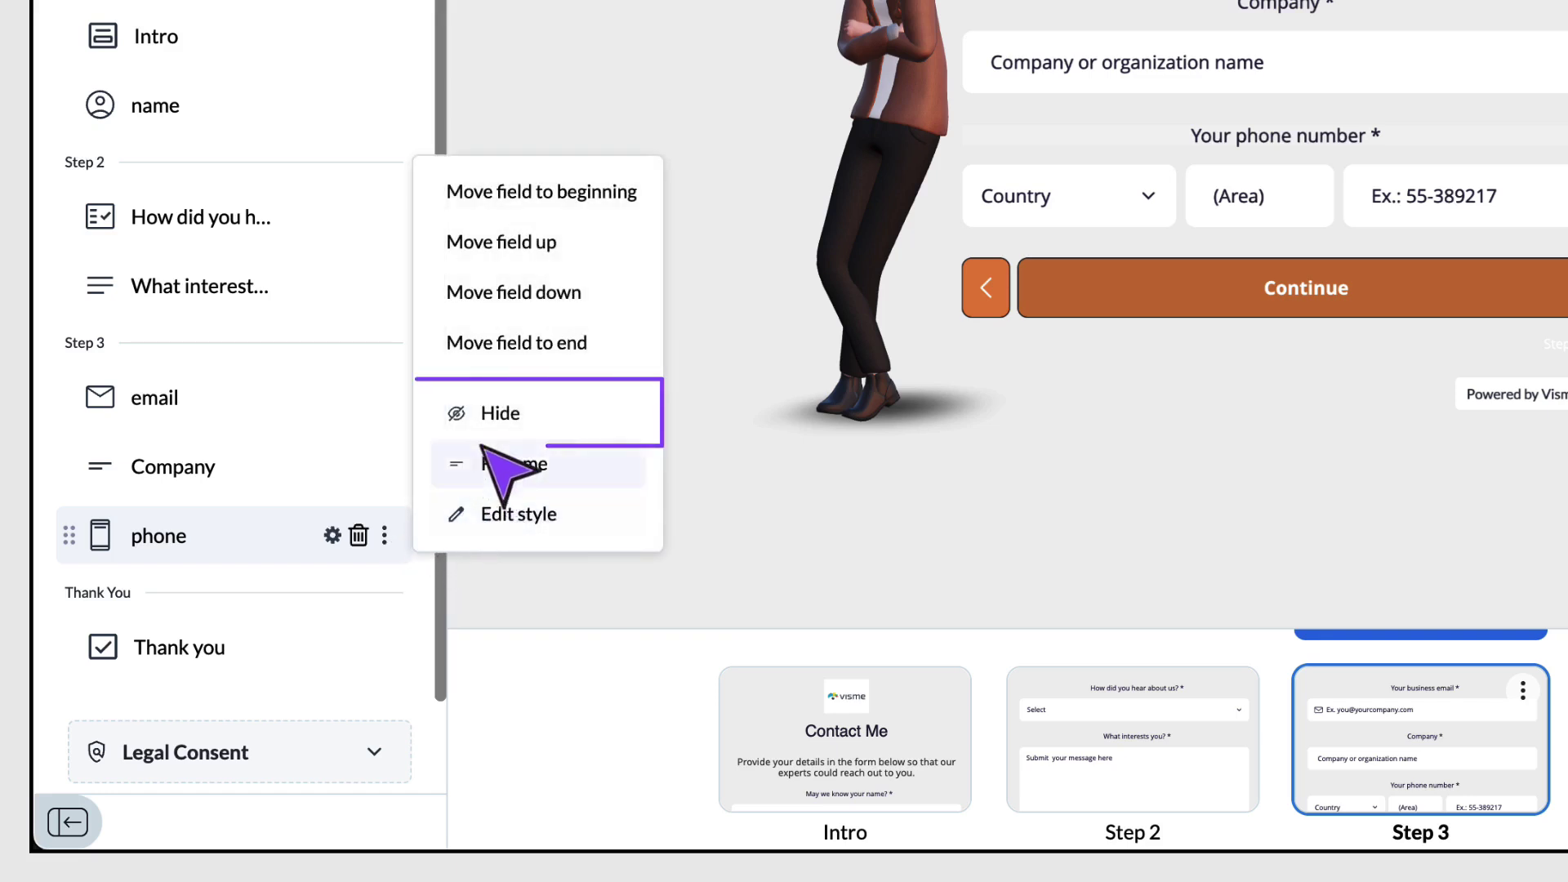
click(500, 415)
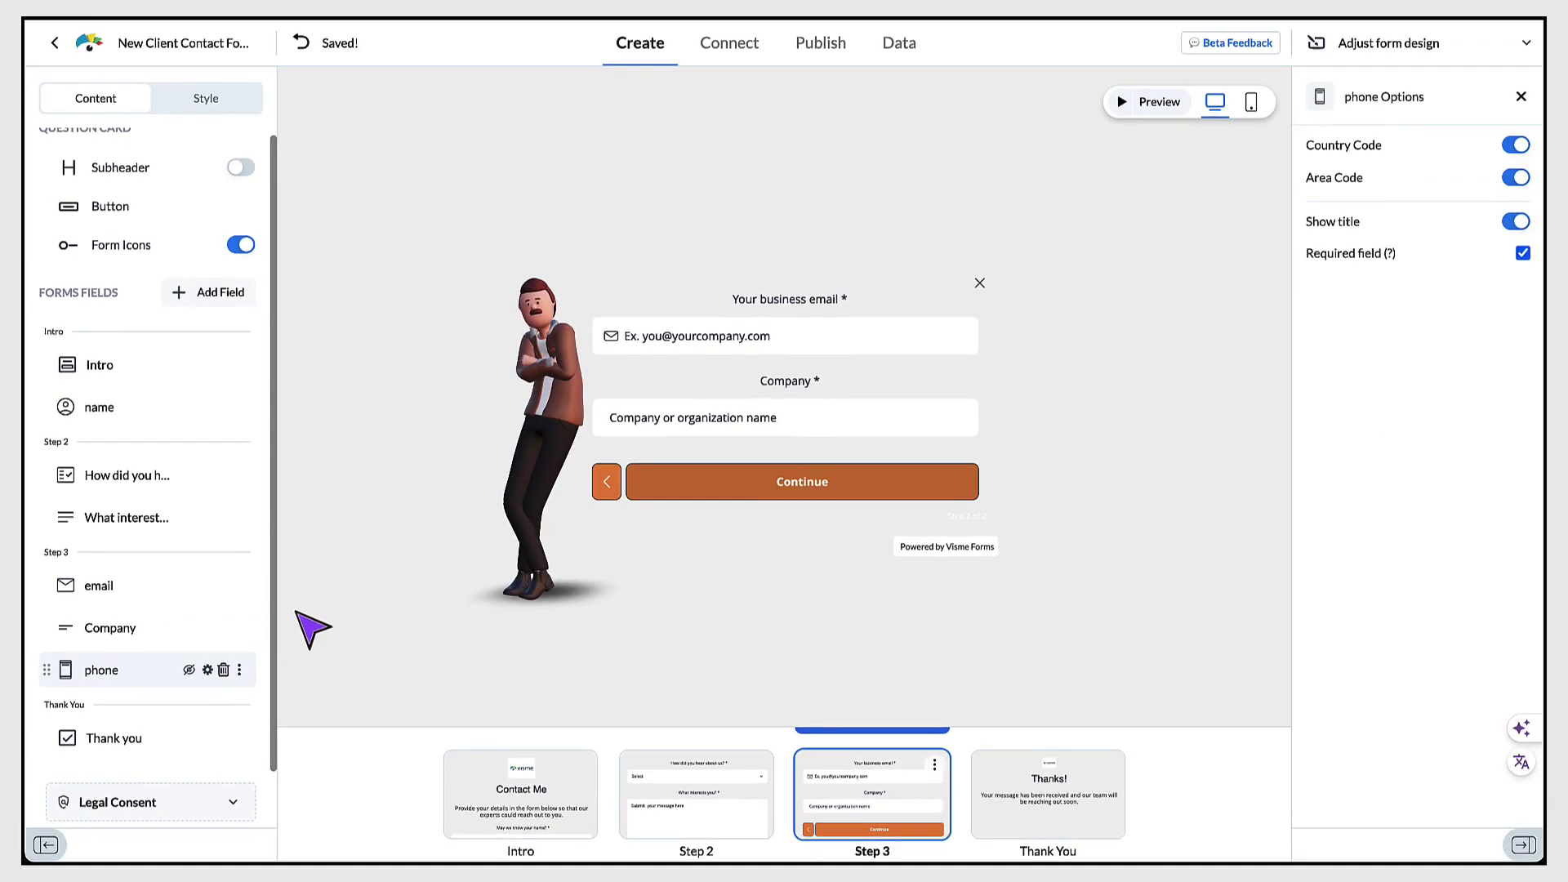
click(190, 670)
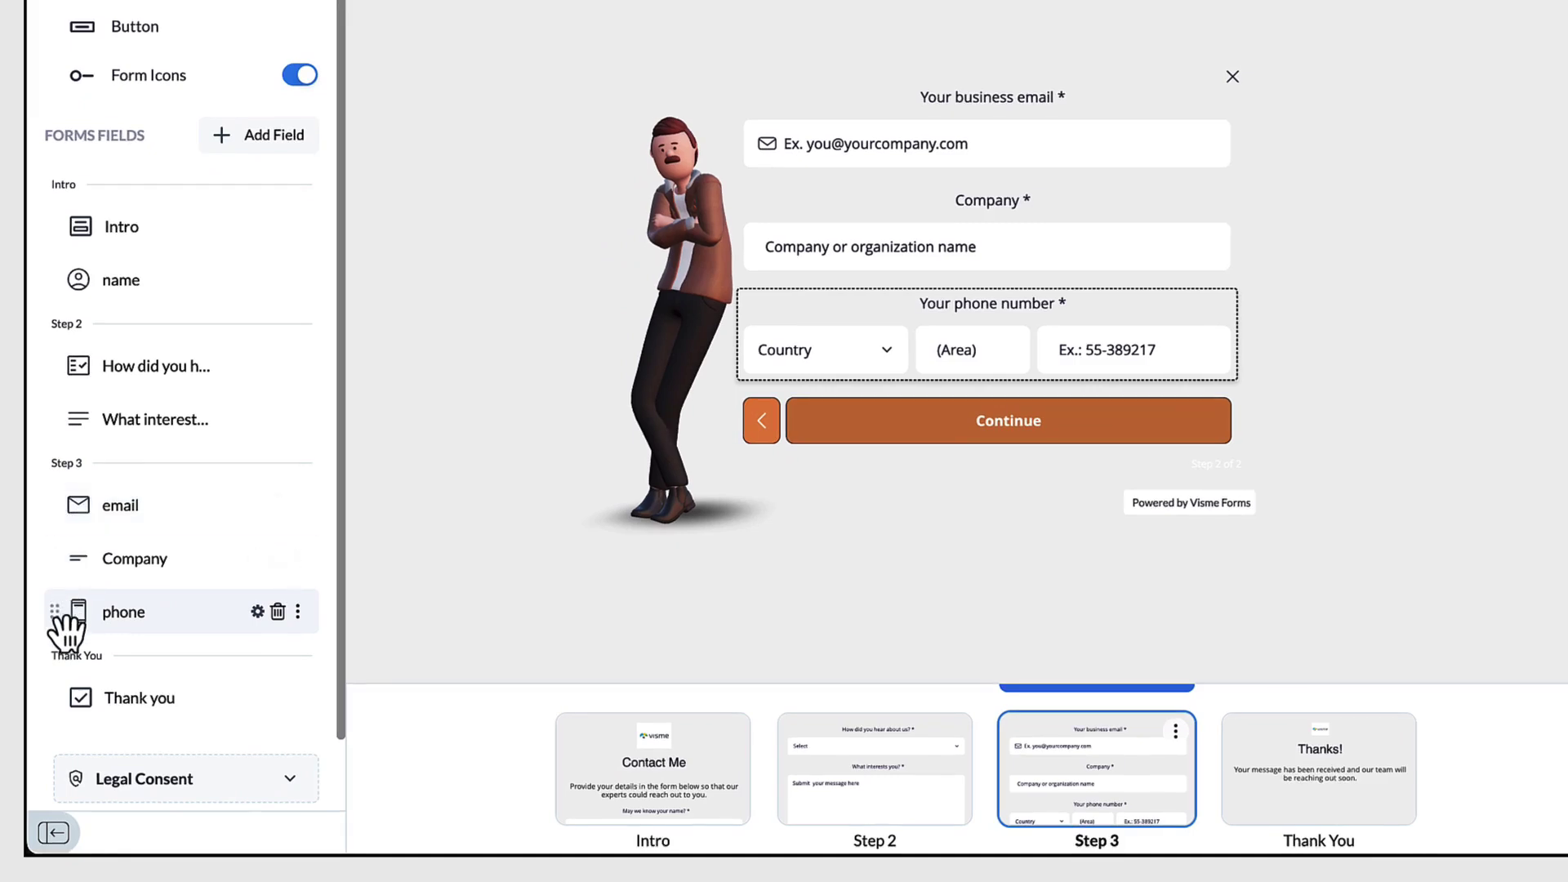
mouse_move(59, 618)
mouse_down()
mouse_move(68, 540)
mouse_move(66, 618)
mouse_up()
click(1031, 721)
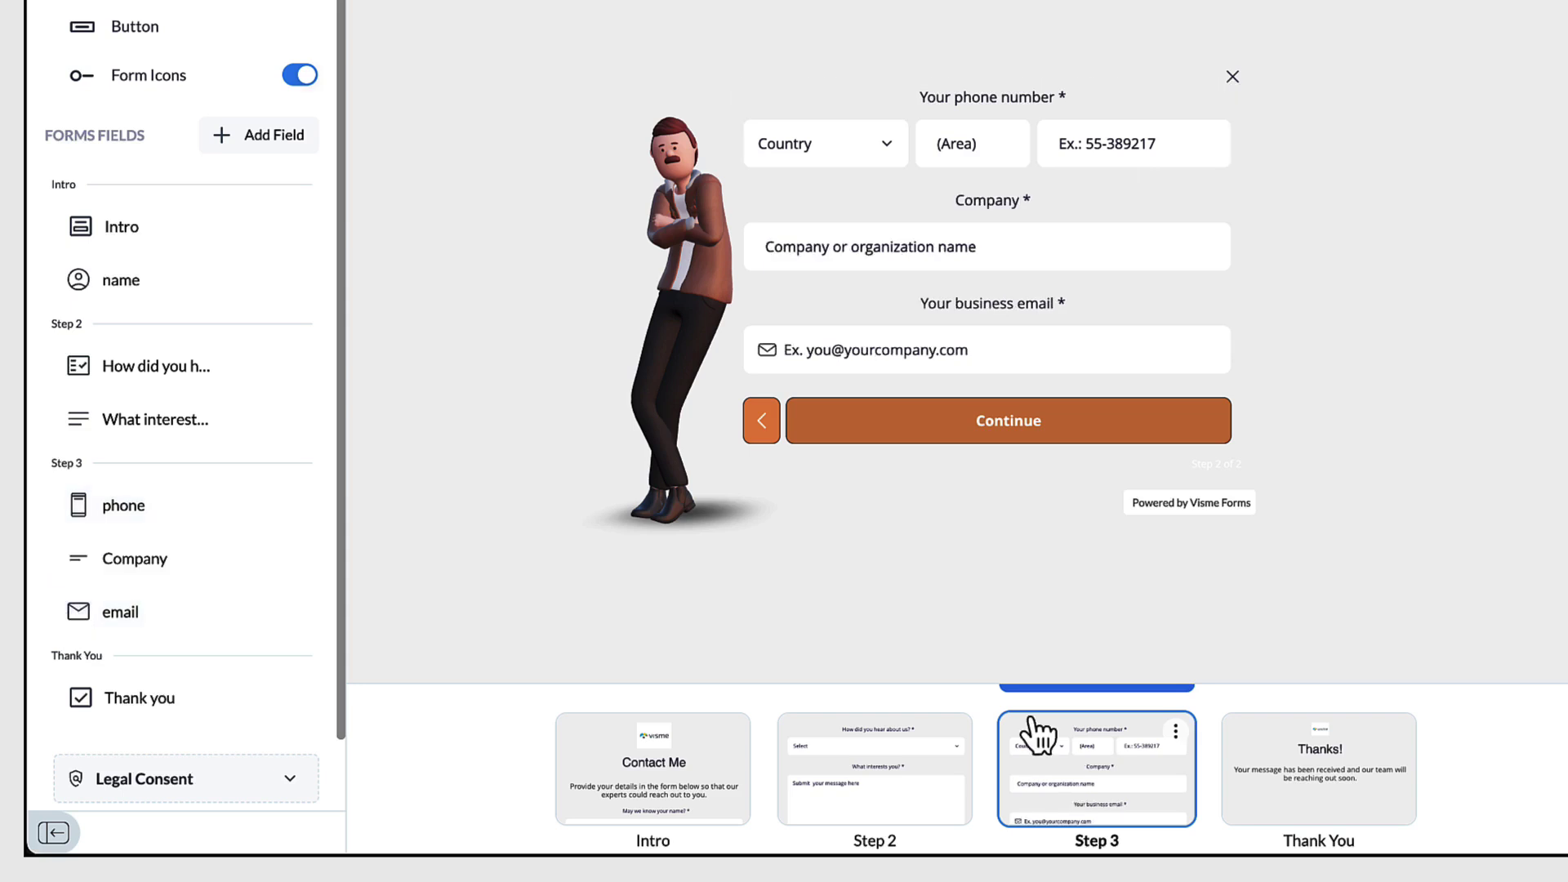
click(988, 436)
click(1272, 736)
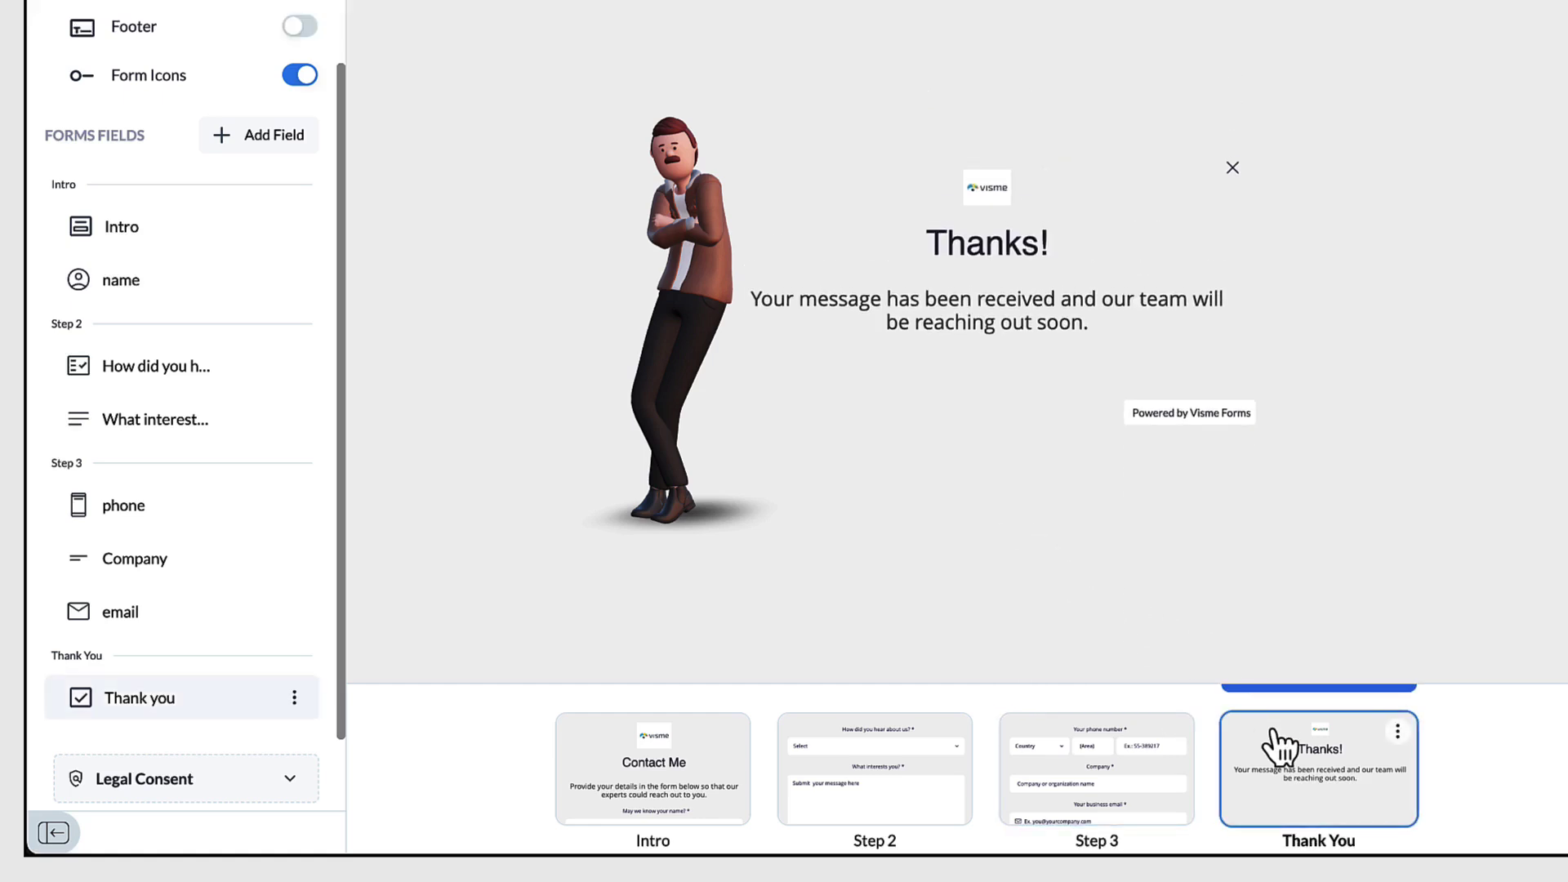
click(1158, 745)
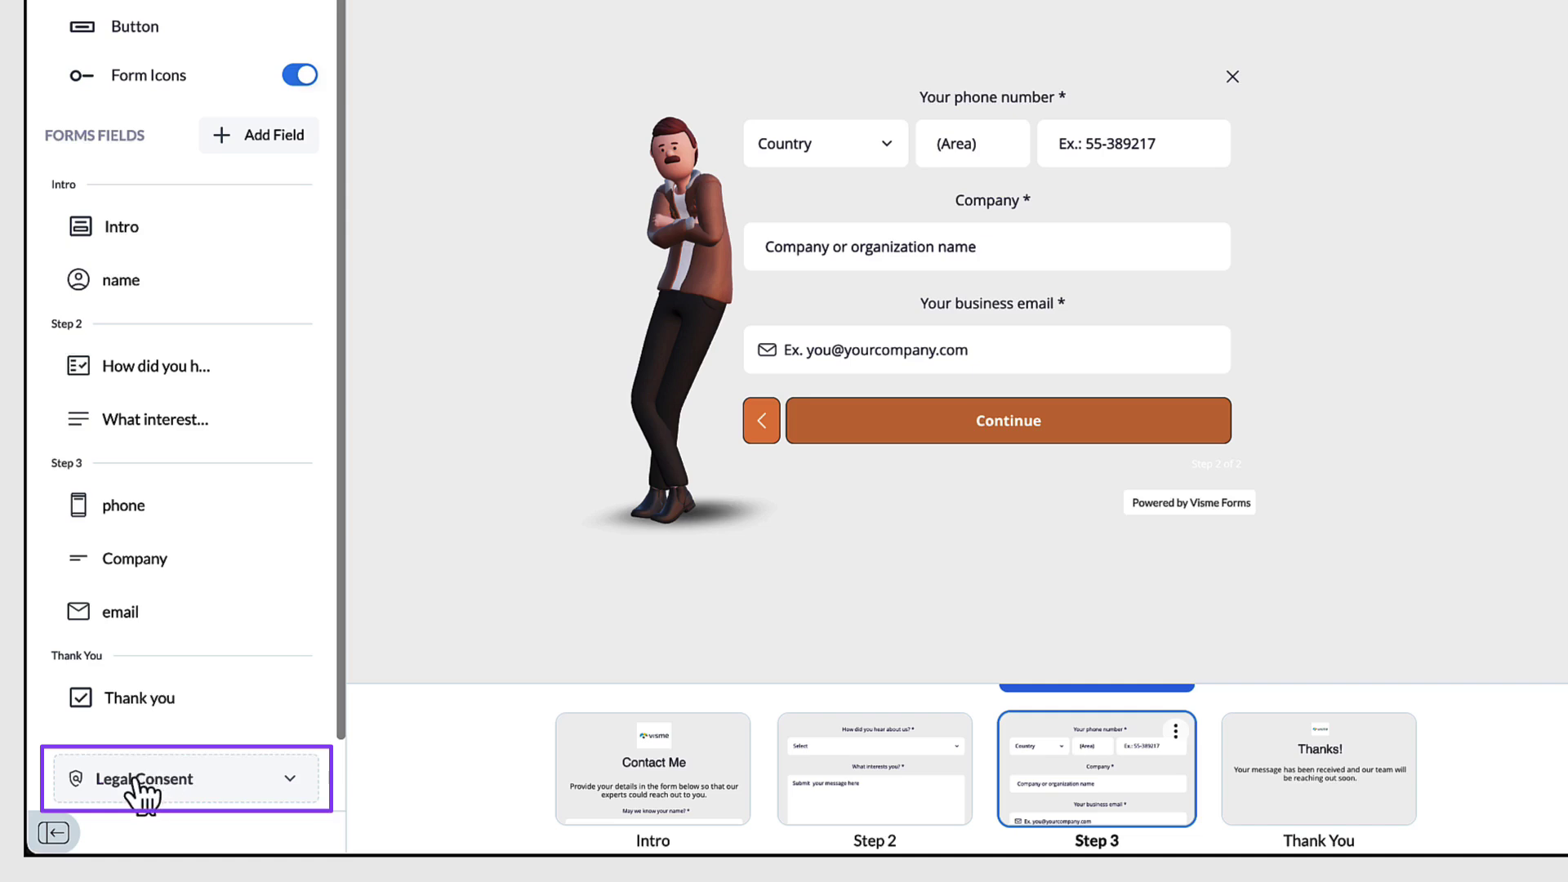
Enable the Privacy Policy and Marketing Agreement consent checkboxes under Legal Consent.
click(290, 780)
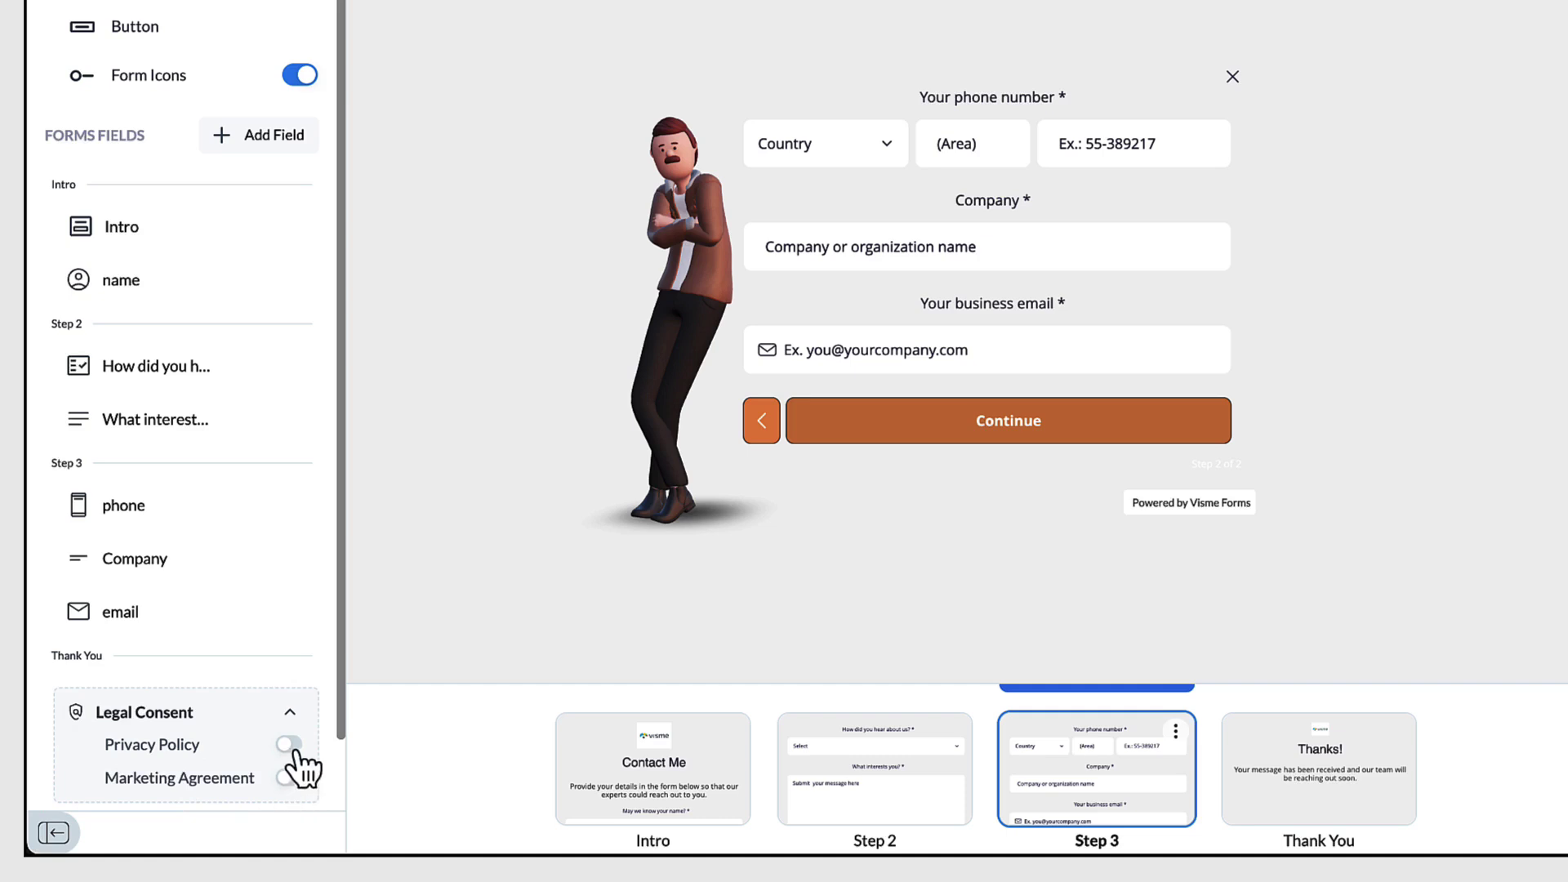
click(290, 745)
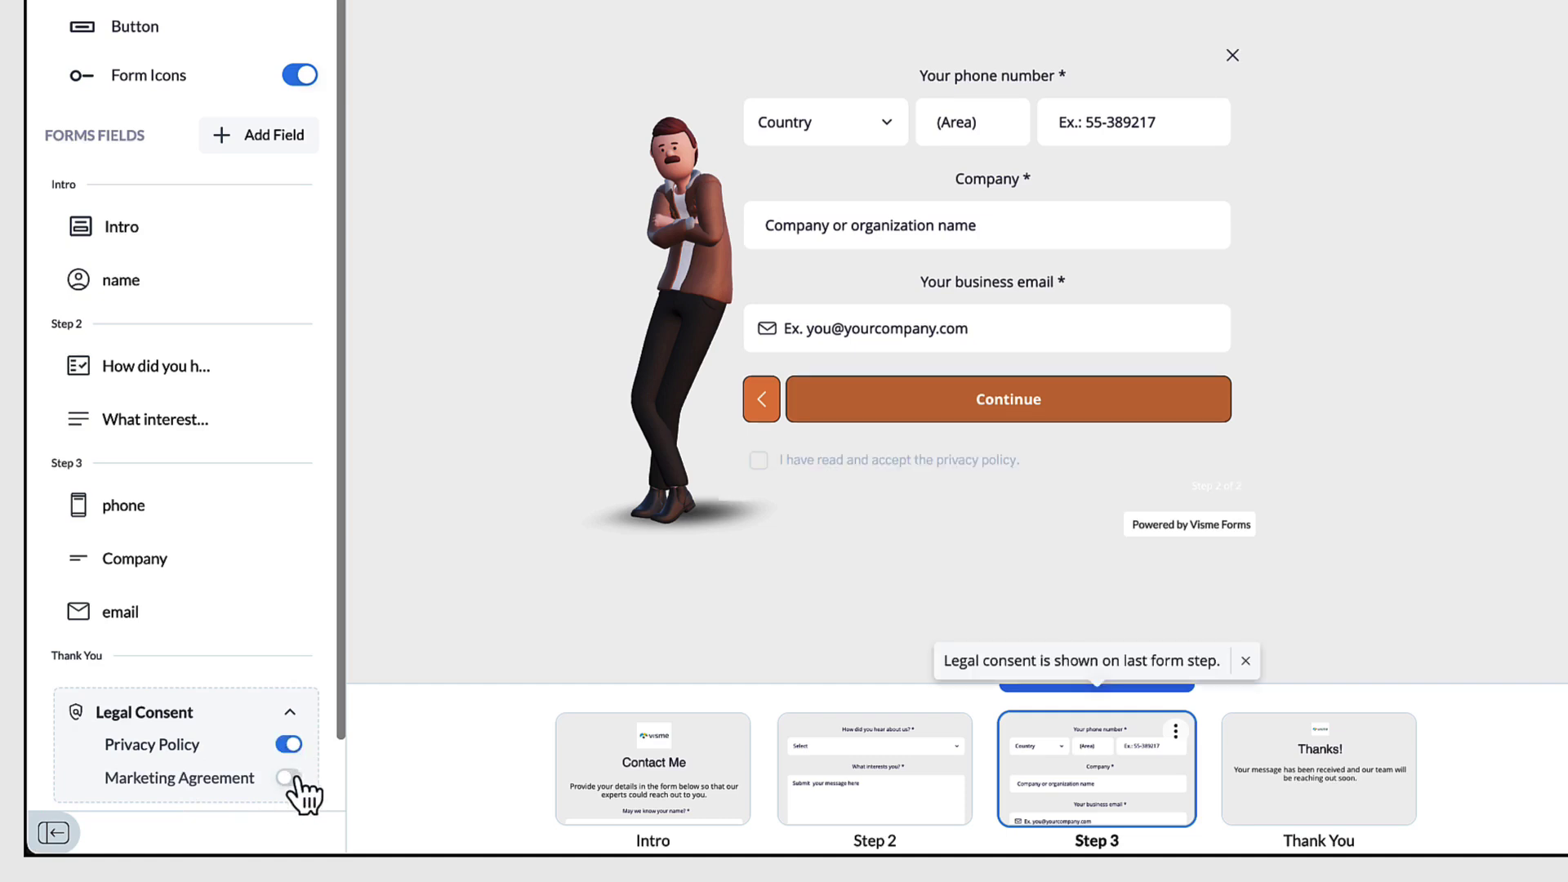
click(290, 778)
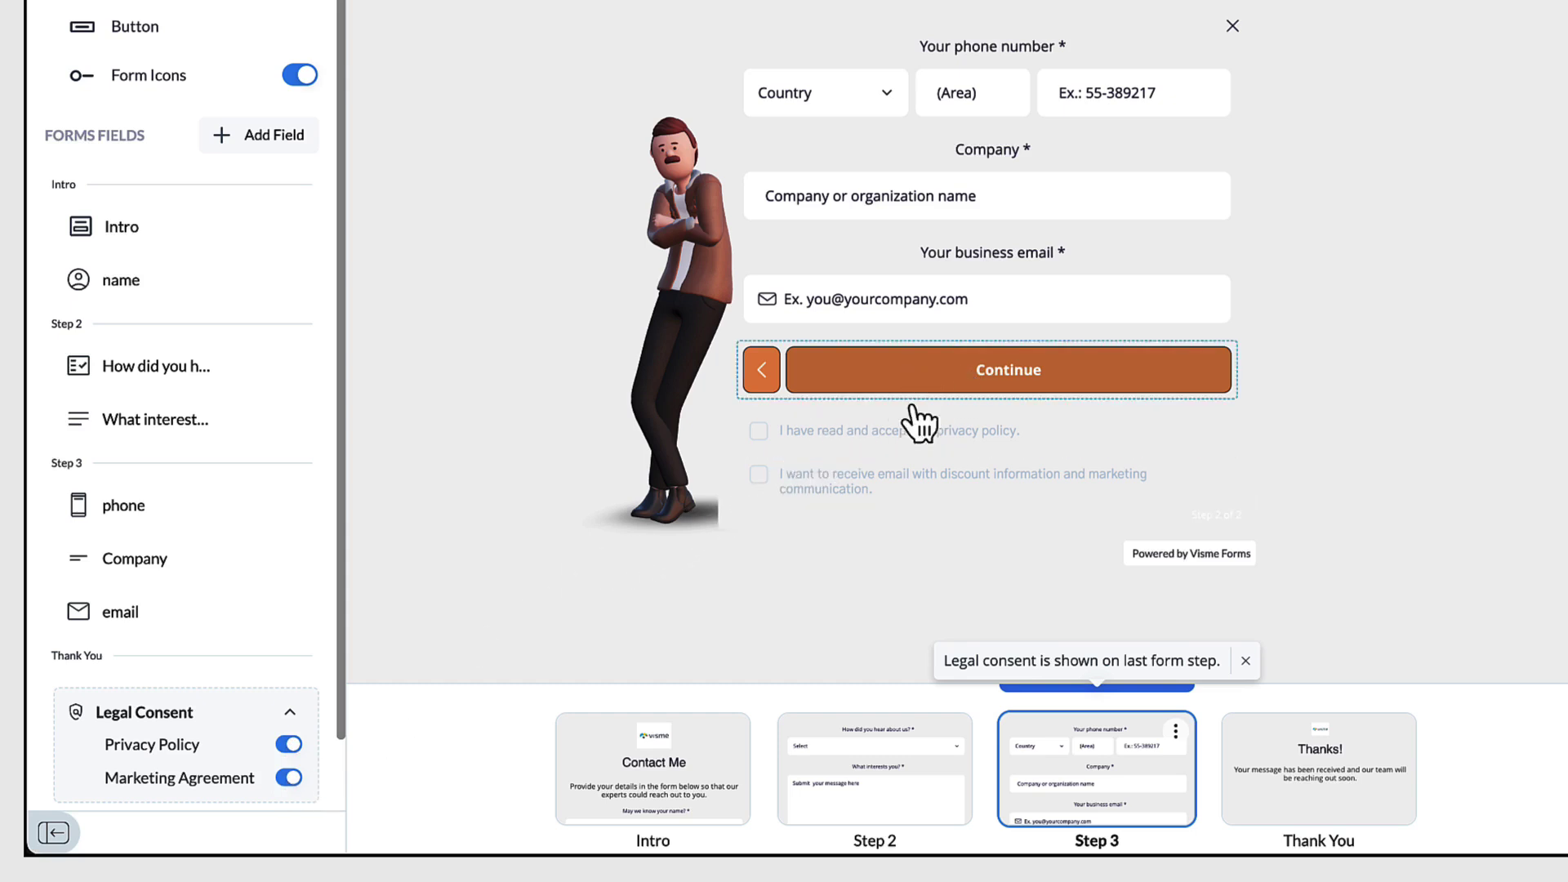
click(850, 441)
double_click(838, 431)
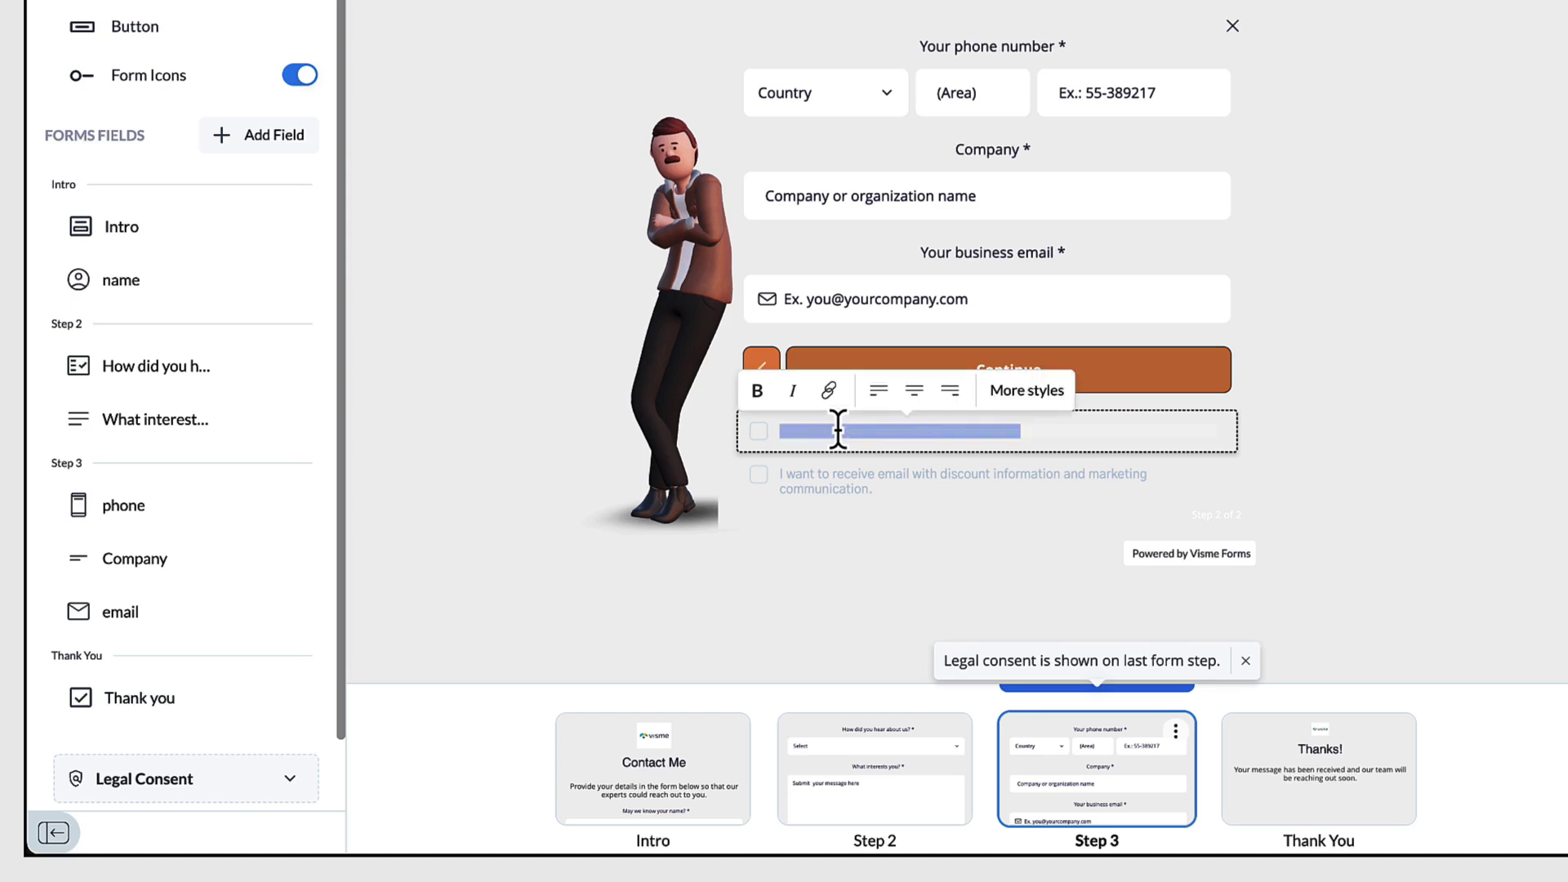
Set the footer text colour to black in the Style settings.
click(259, 73)
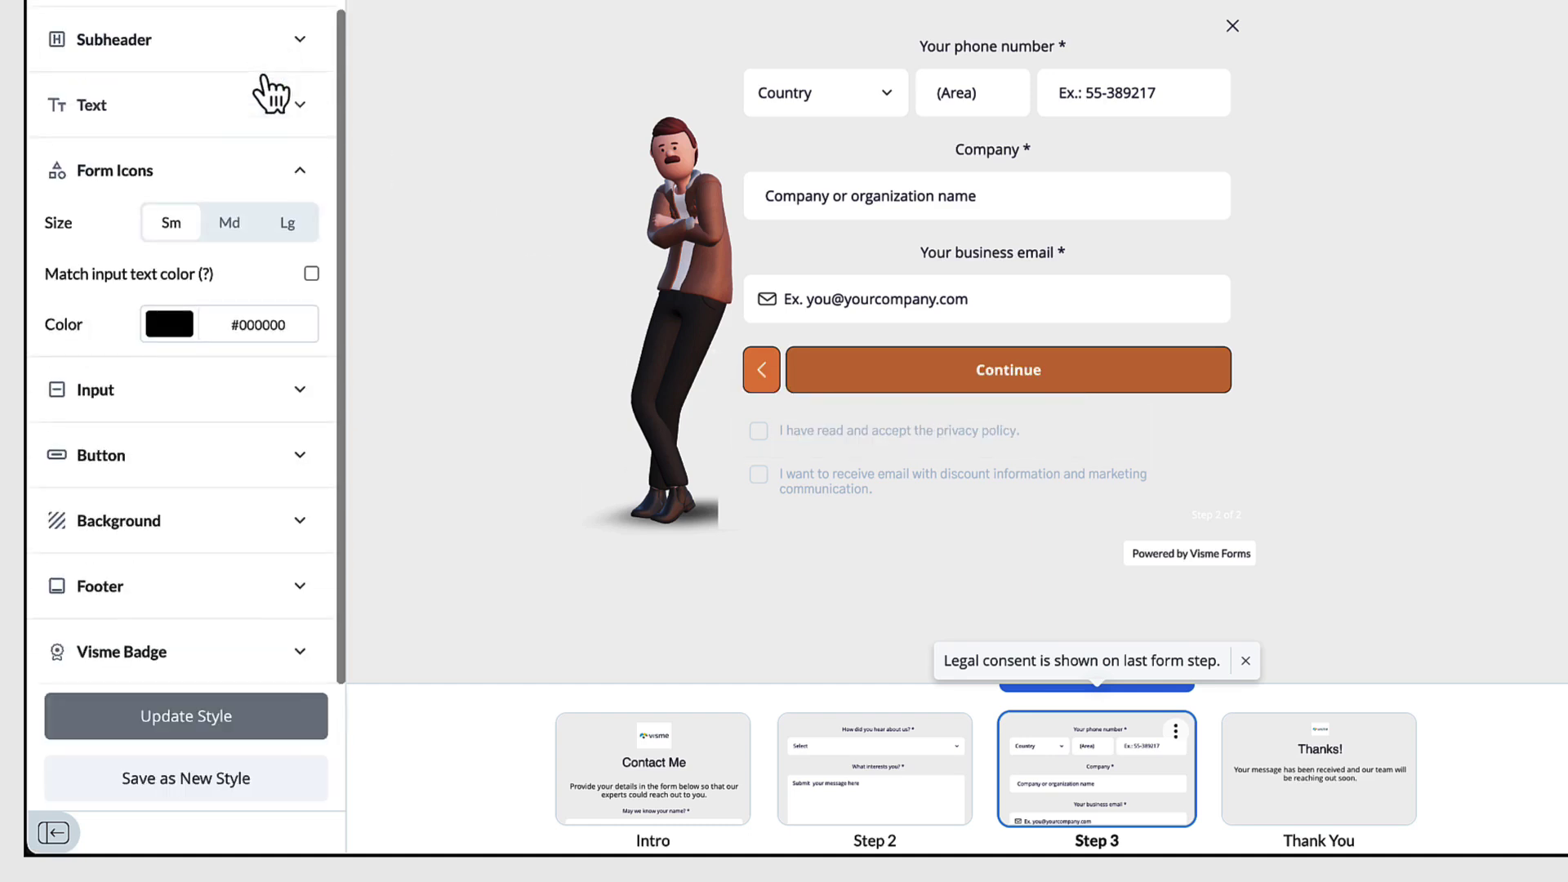
click(299, 586)
scroll(246, 613, down, 4)
click(179, 587)
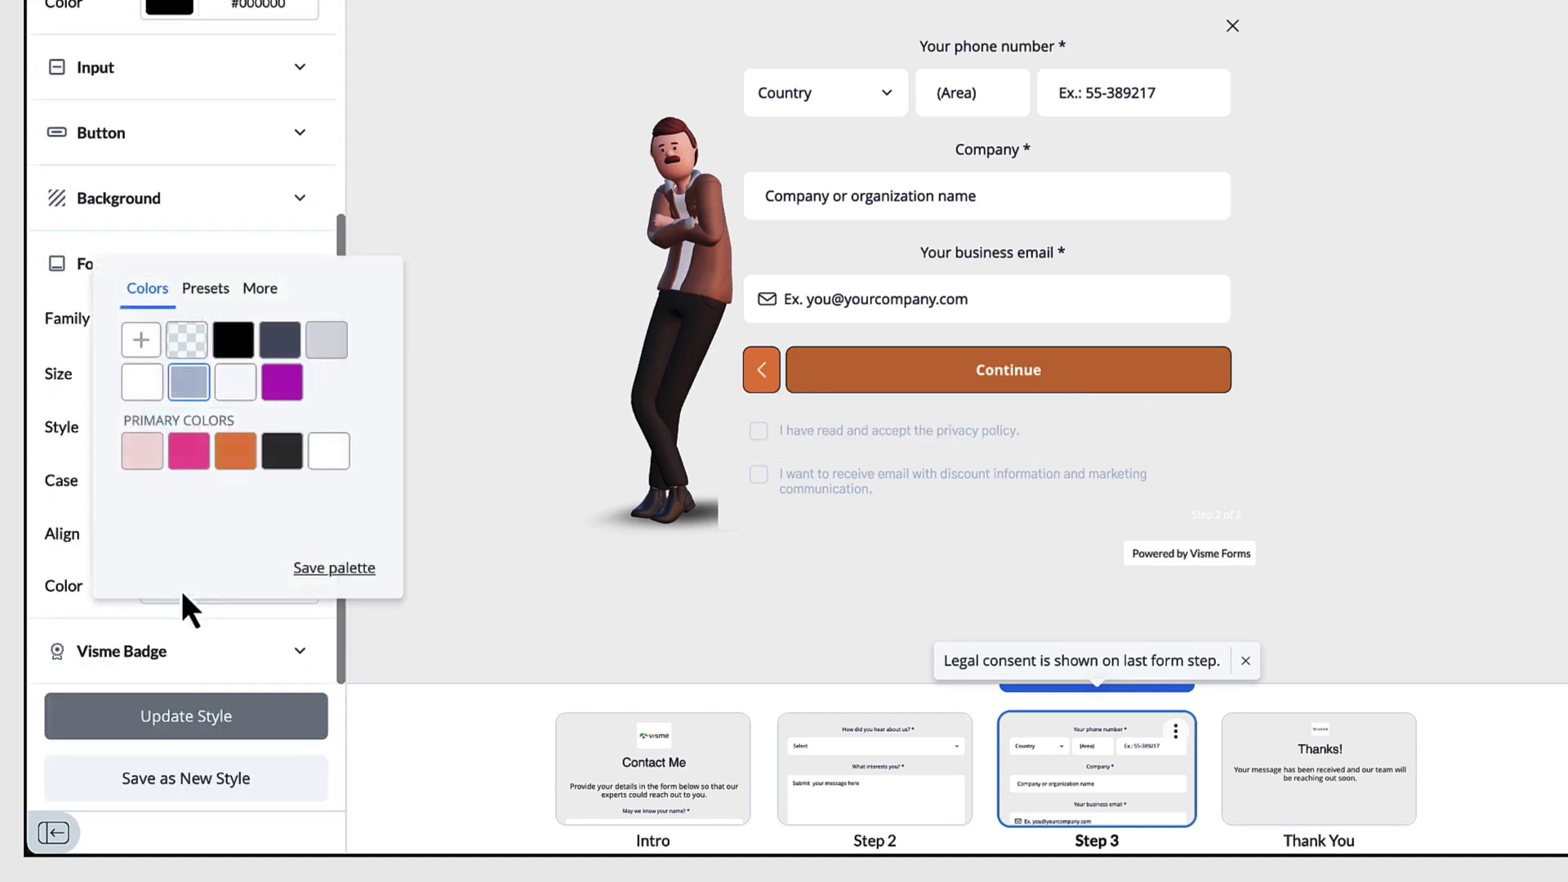
click(232, 357)
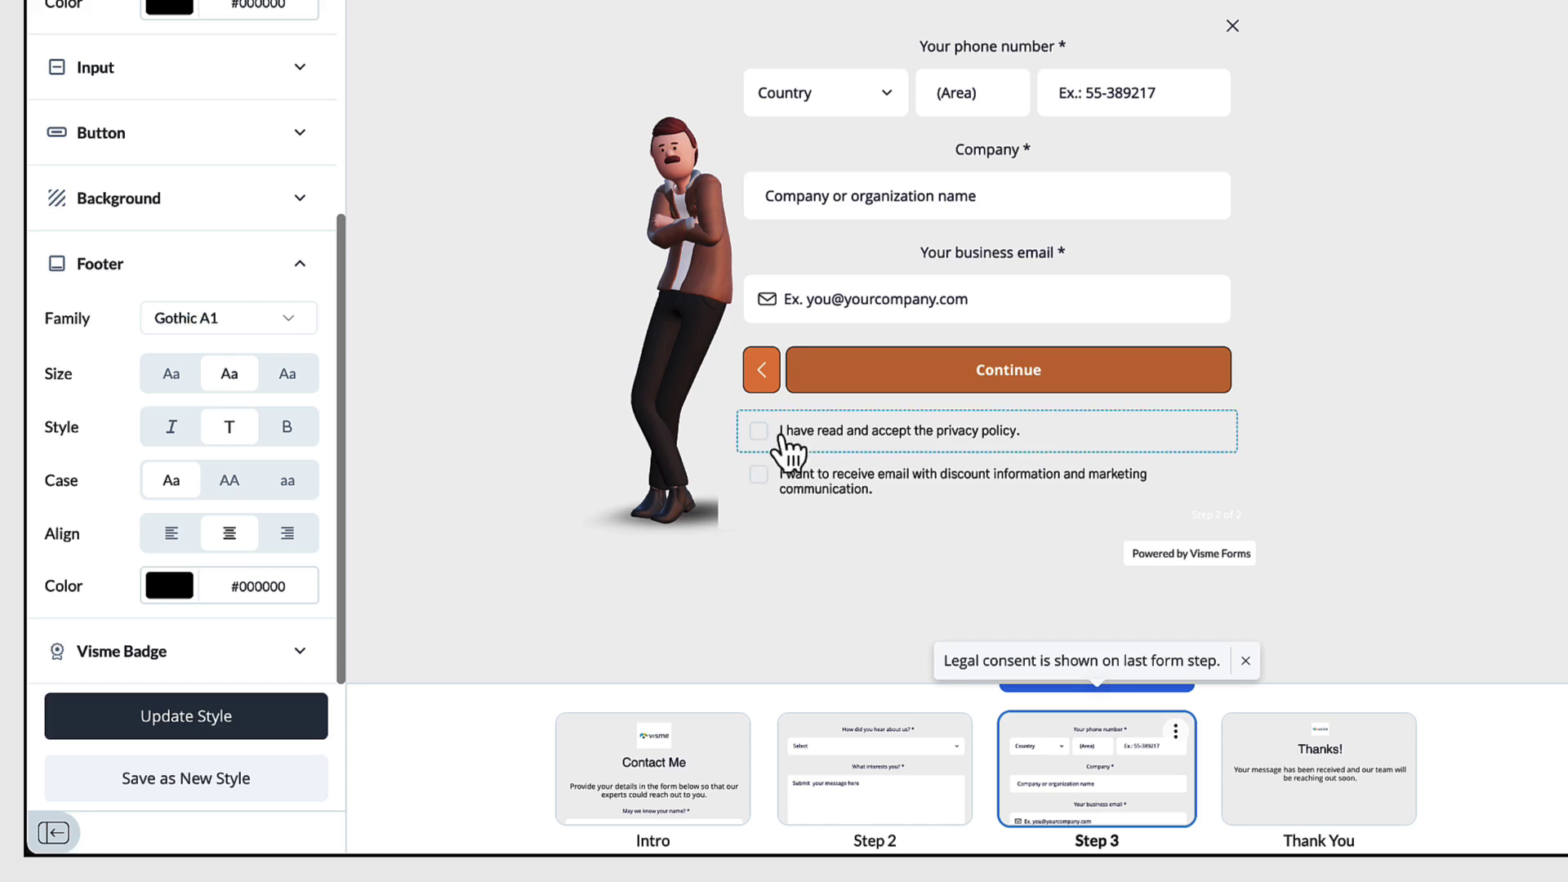
Try linking the words 'privacy policy', edit the marketing-consent text, and view the Thank You page.
click(938, 431)
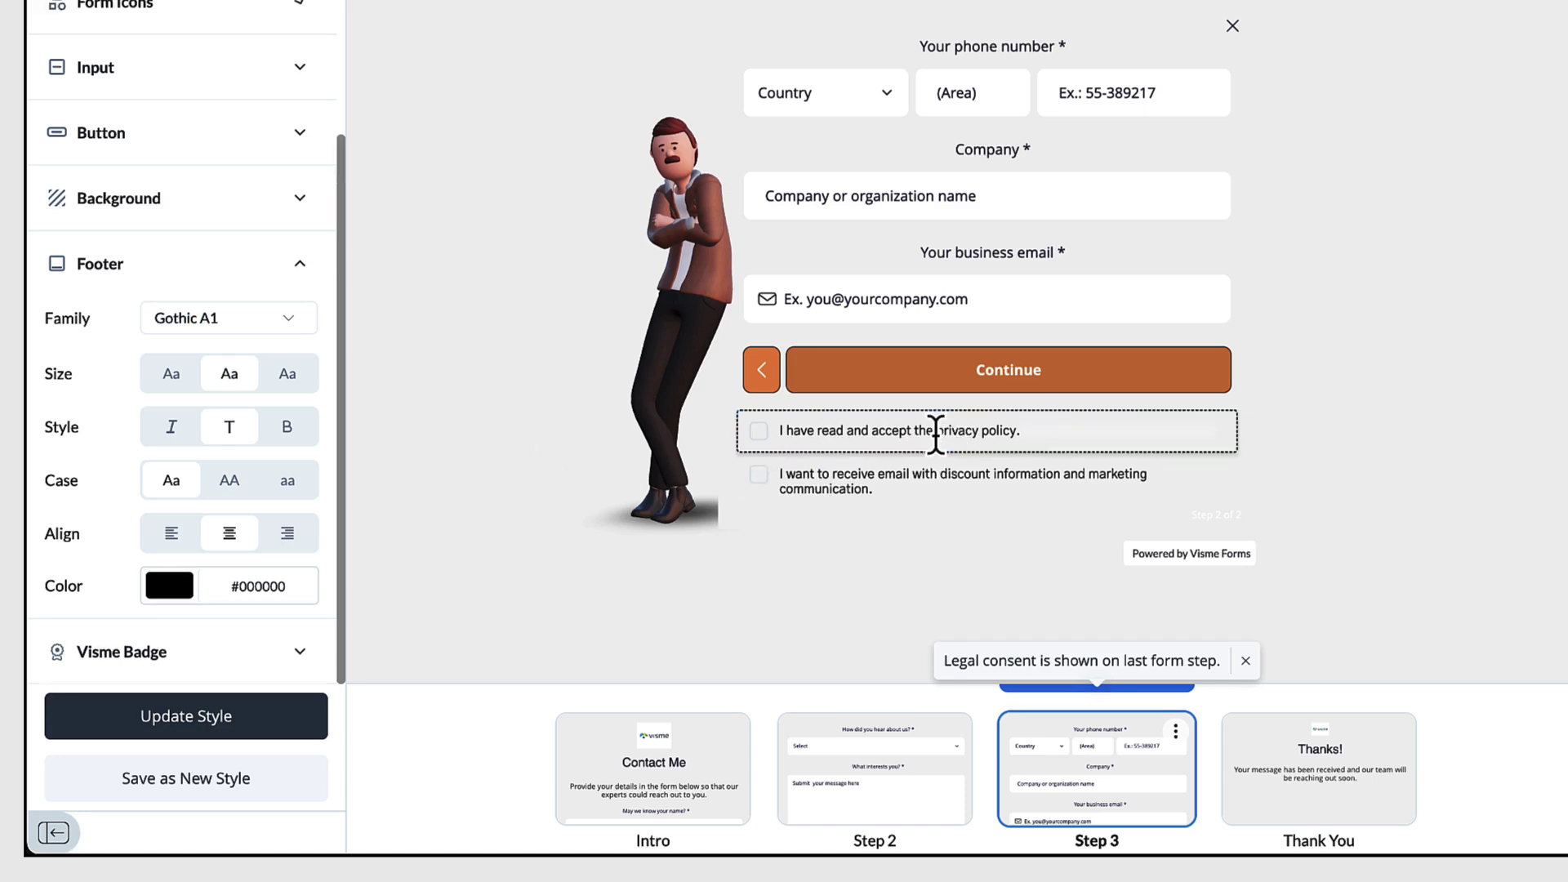
click(936, 431)
drag(936, 430, 1019, 430)
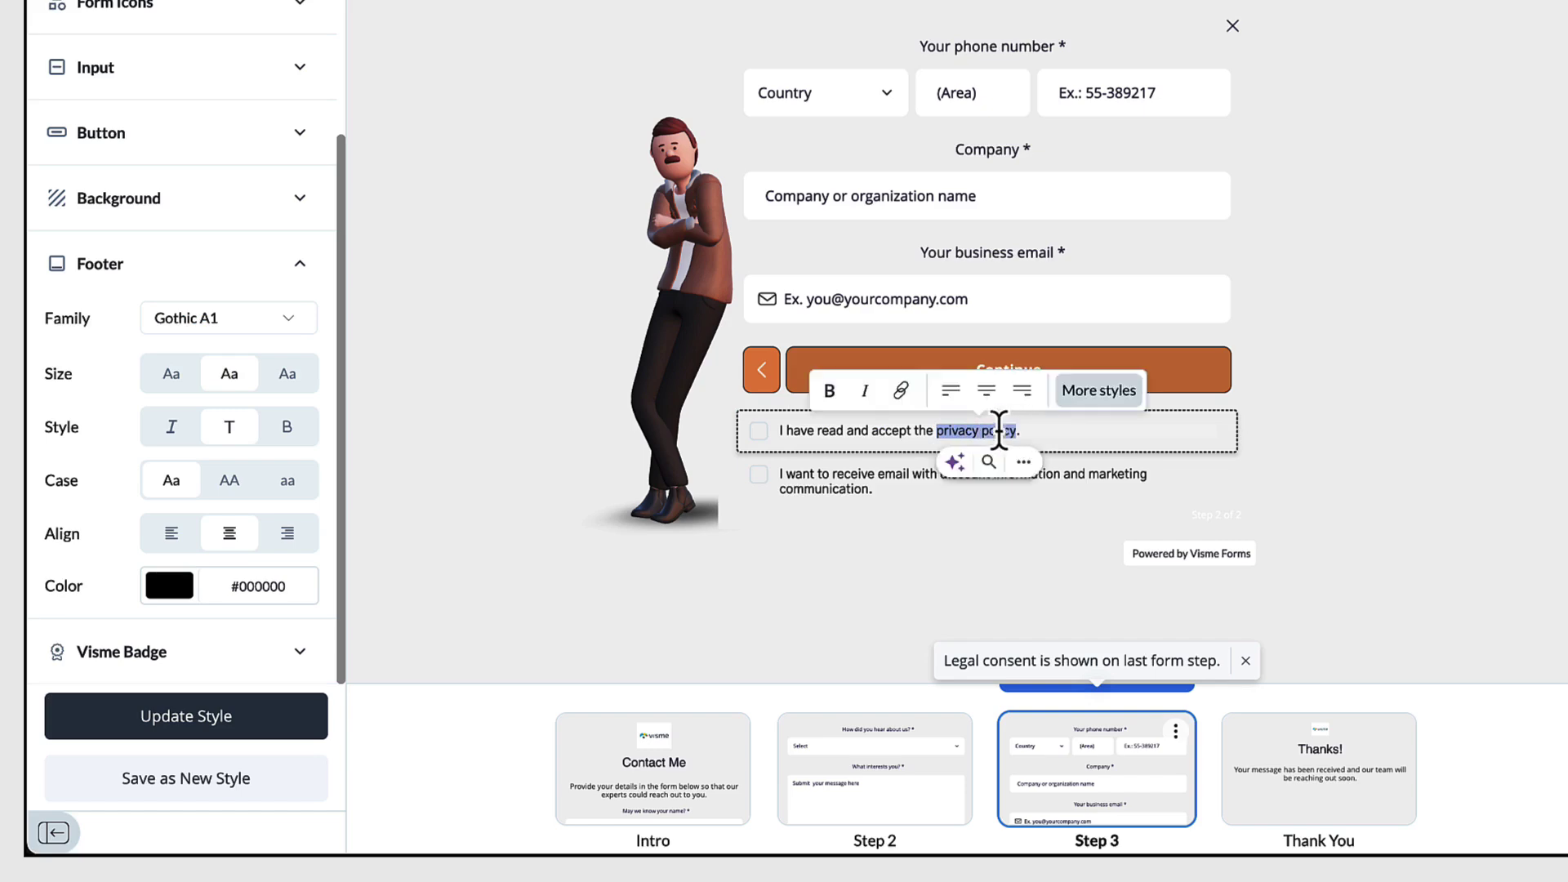
click(901, 392)
click(848, 495)
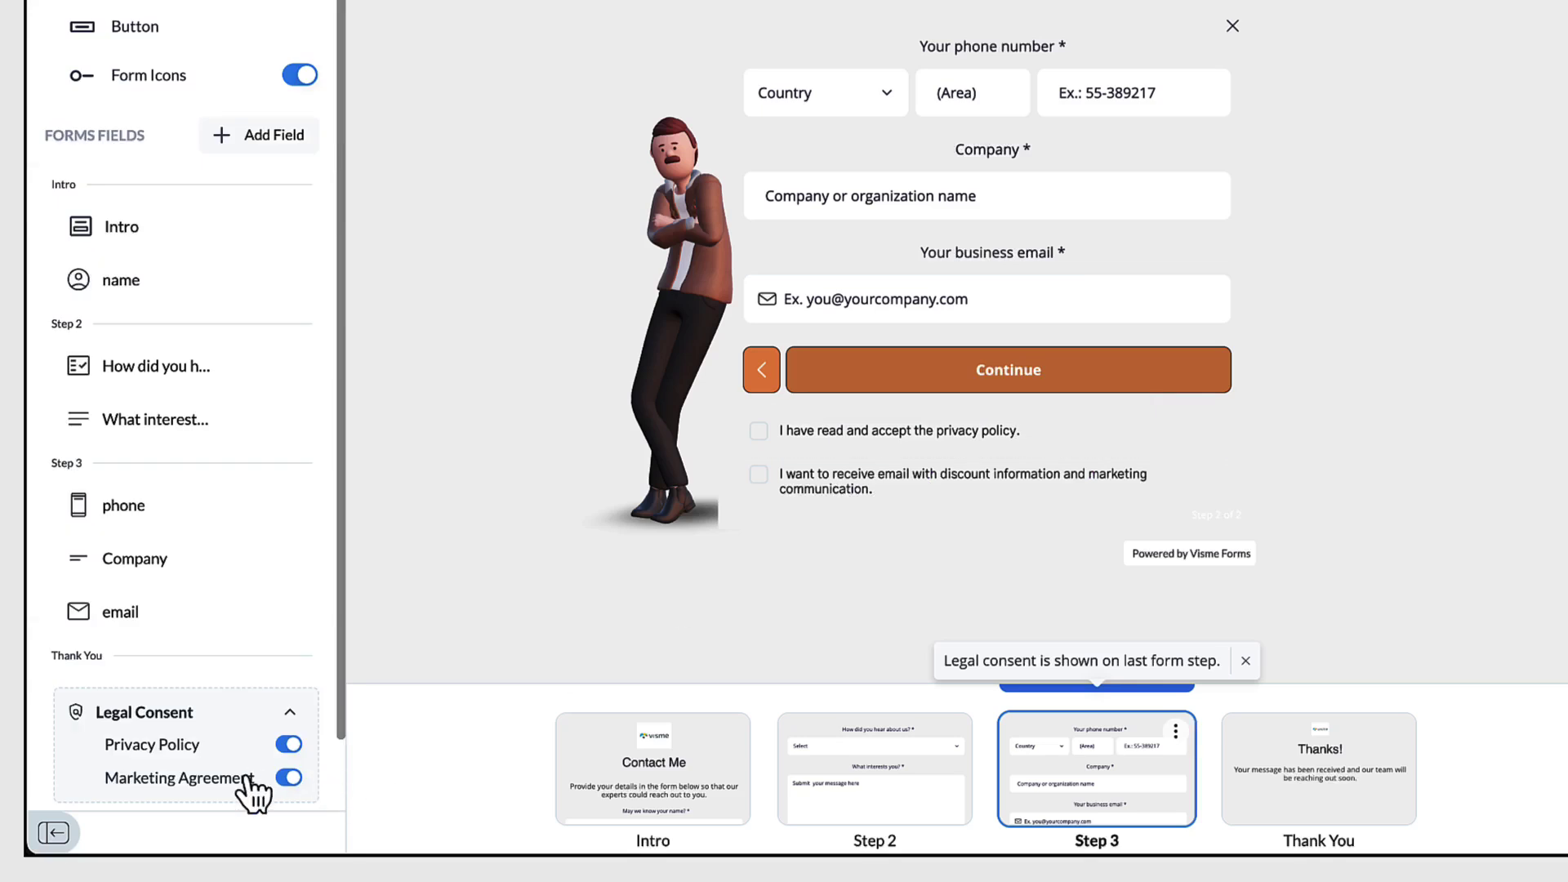
double_click(829, 488)
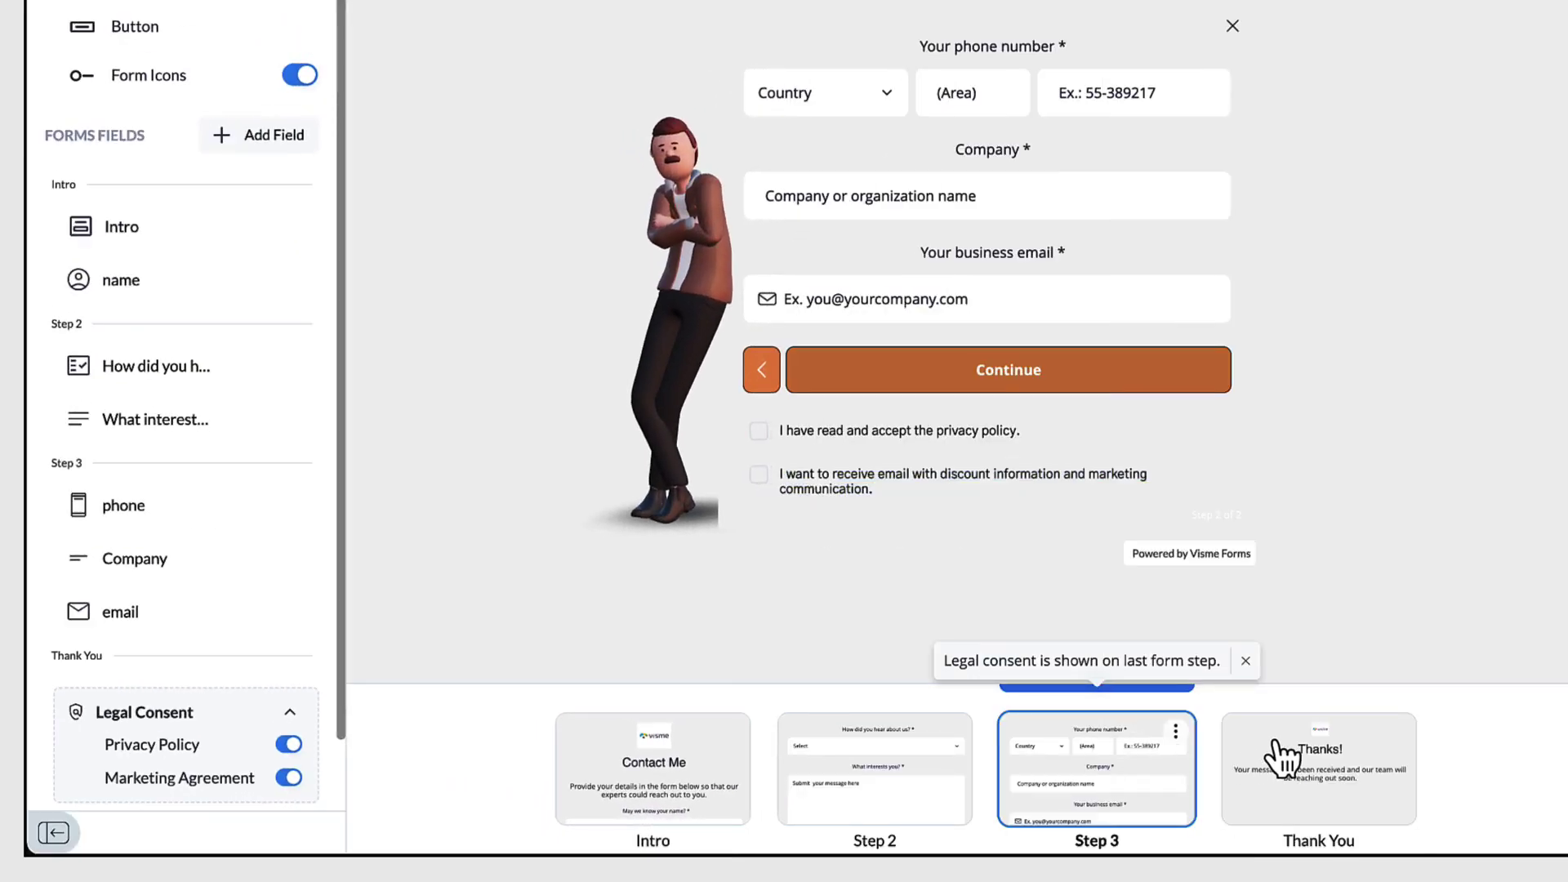
click(1278, 747)
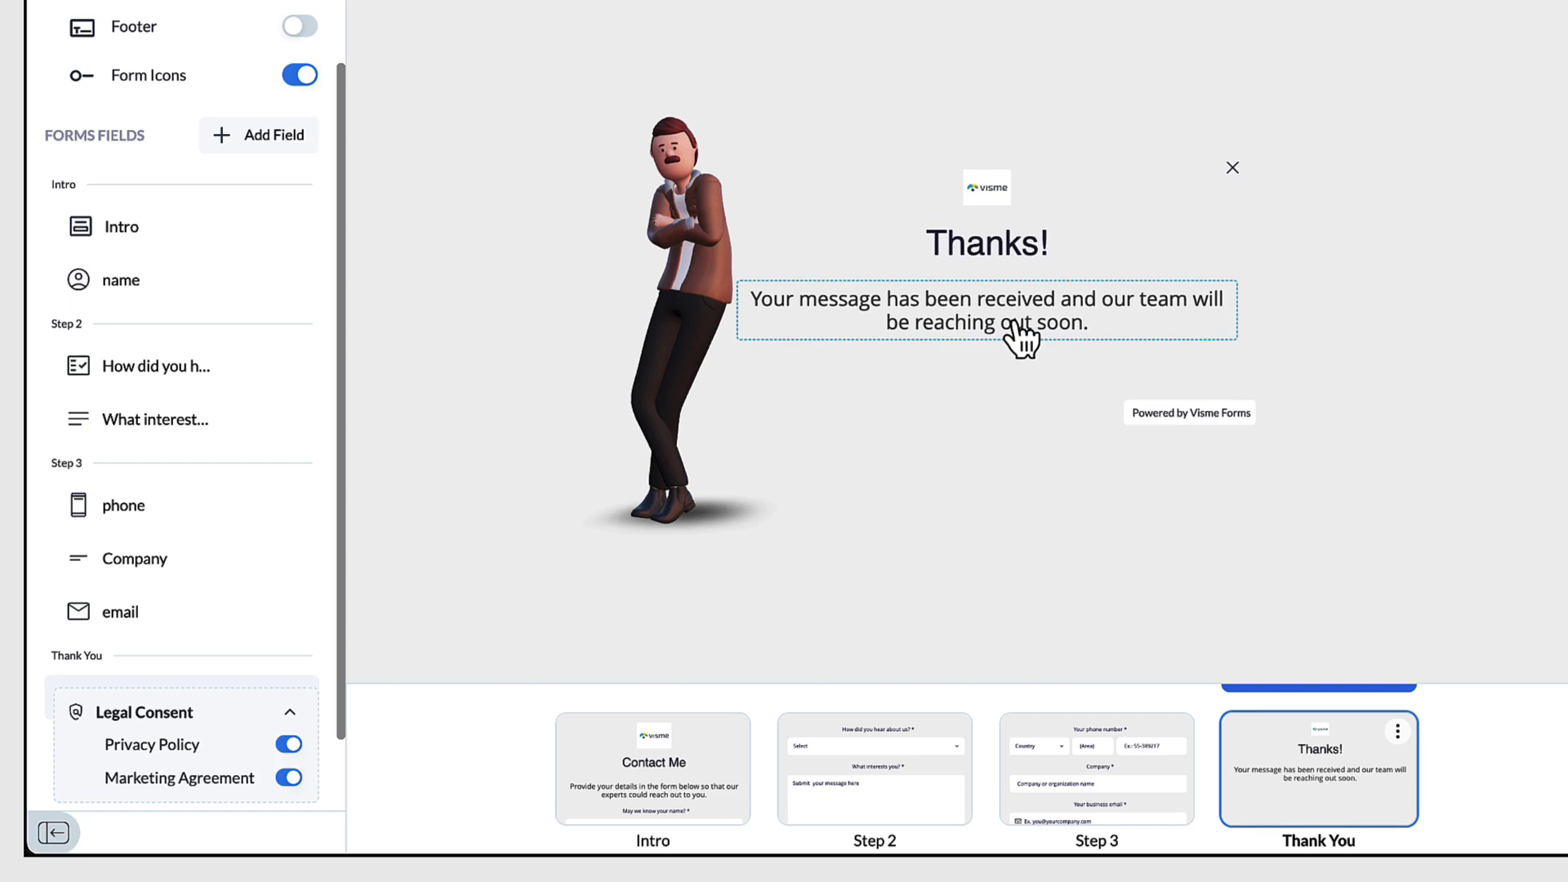
Add an empty line after 'Your message has been received and our team will be reaching out soon.'.
click(1103, 325)
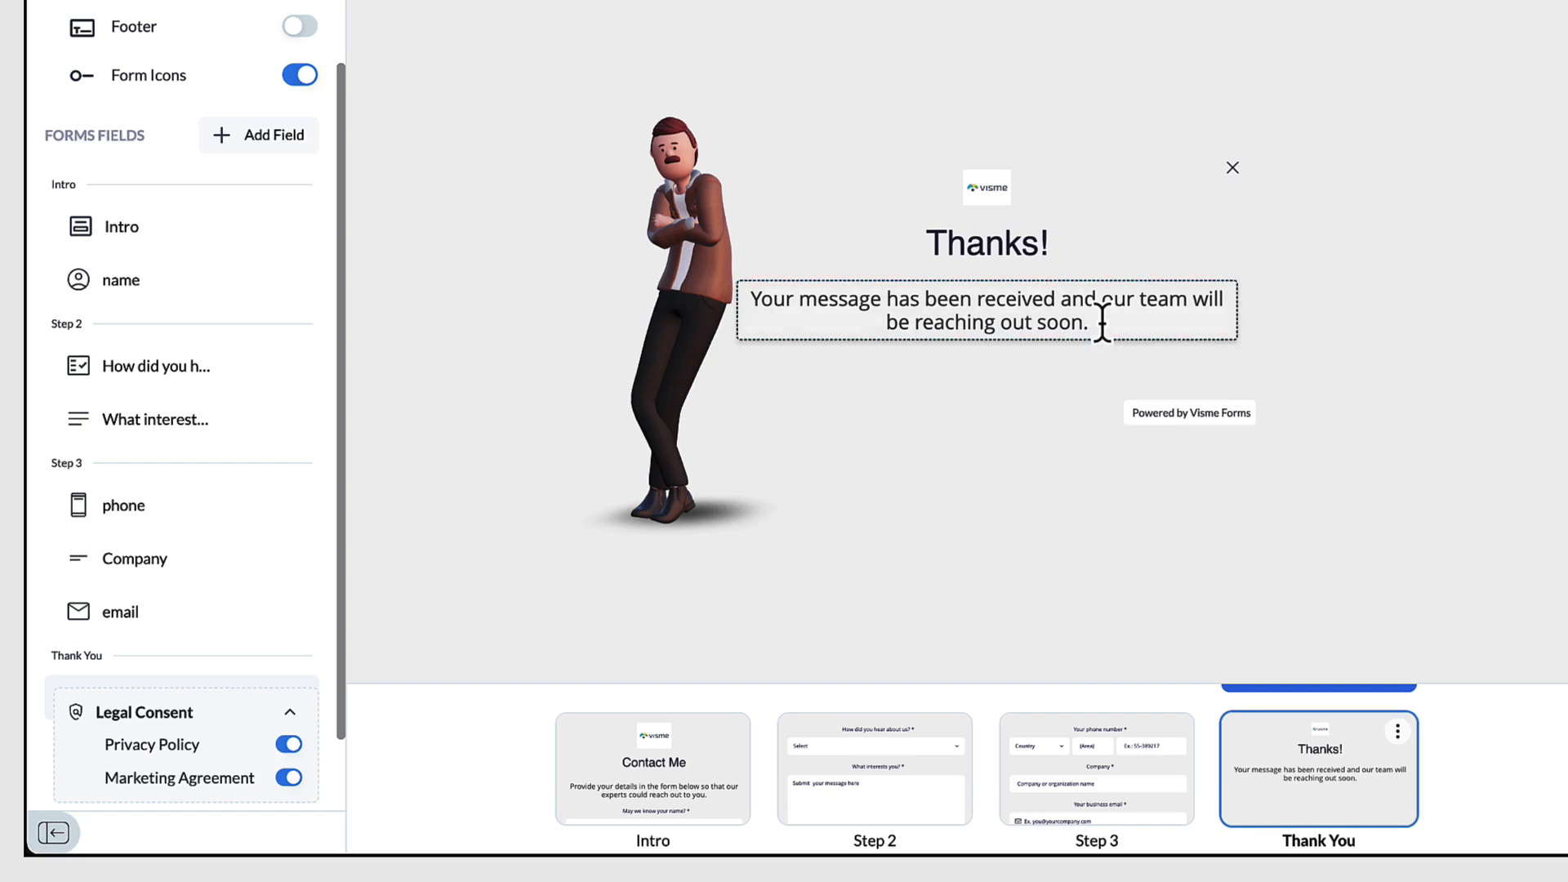
click(1103, 321)
key(Return)
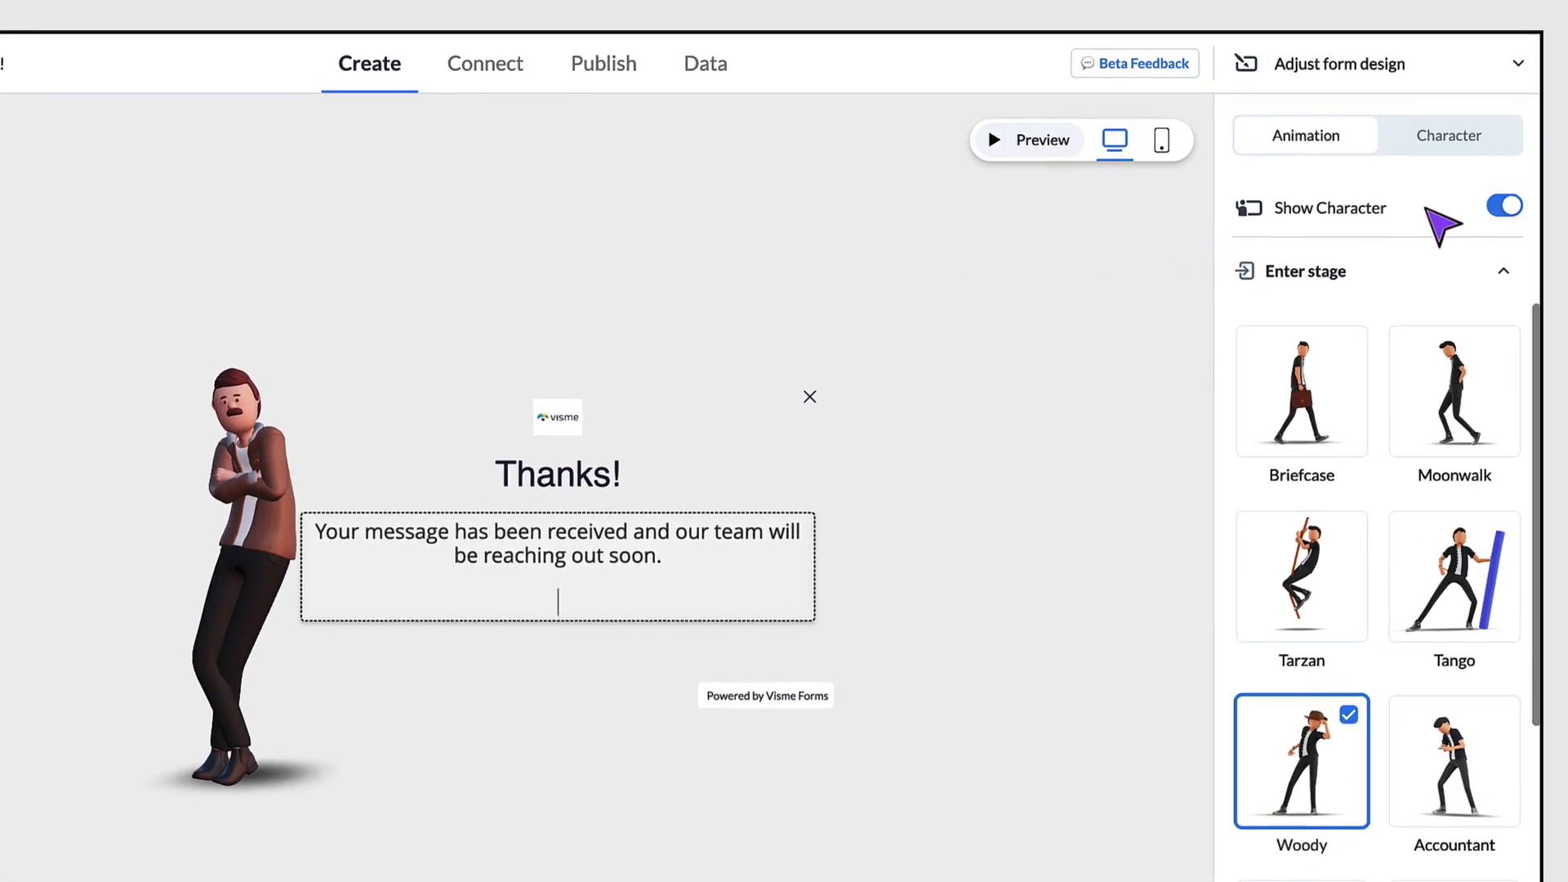
click(1504, 206)
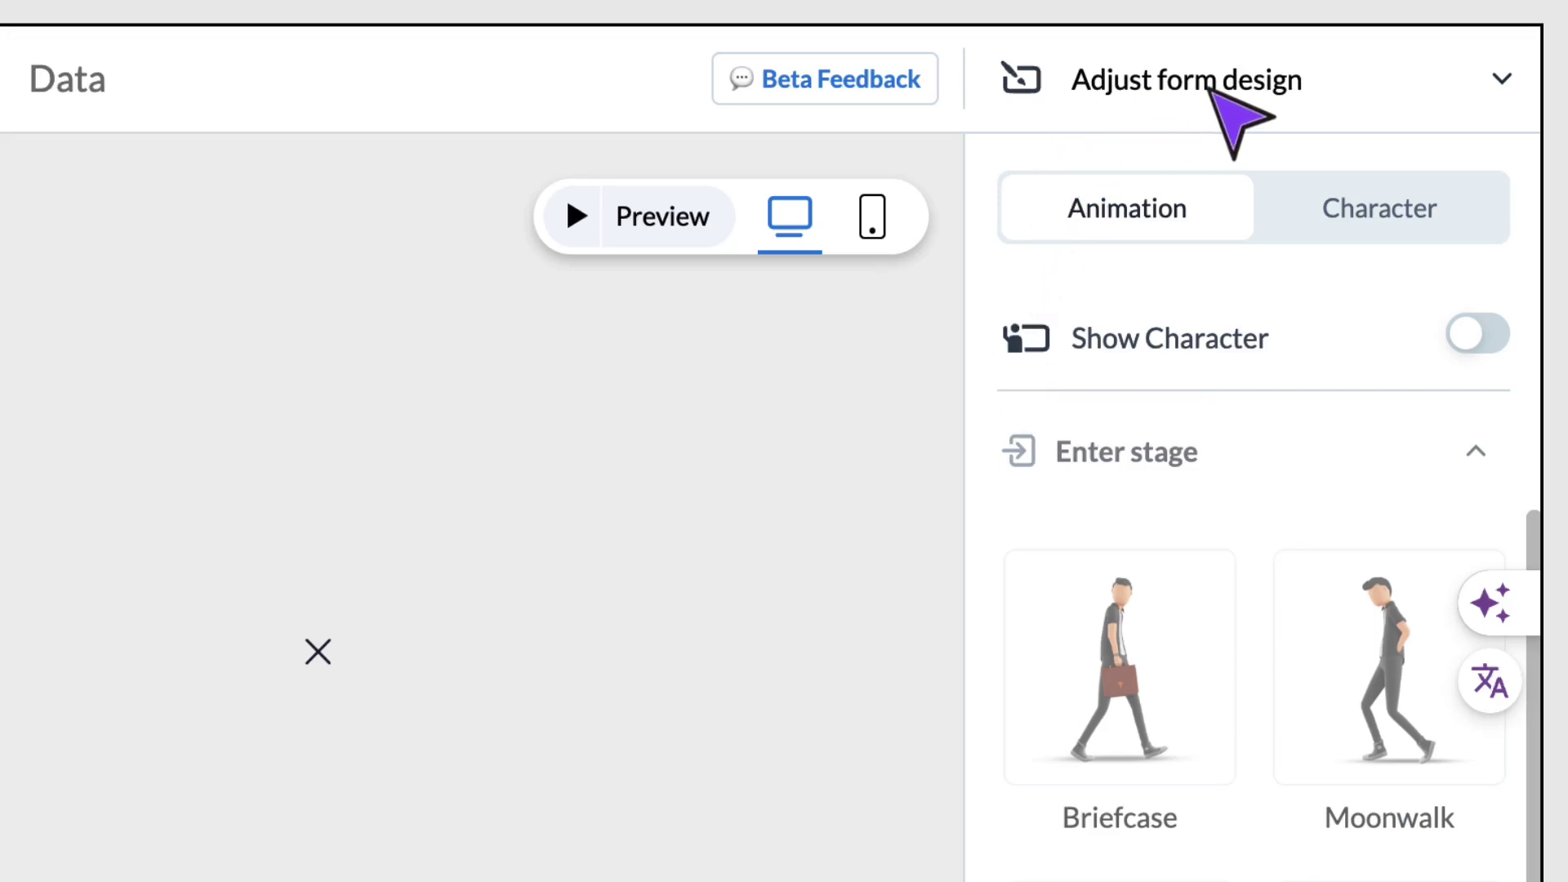
click(1504, 80)
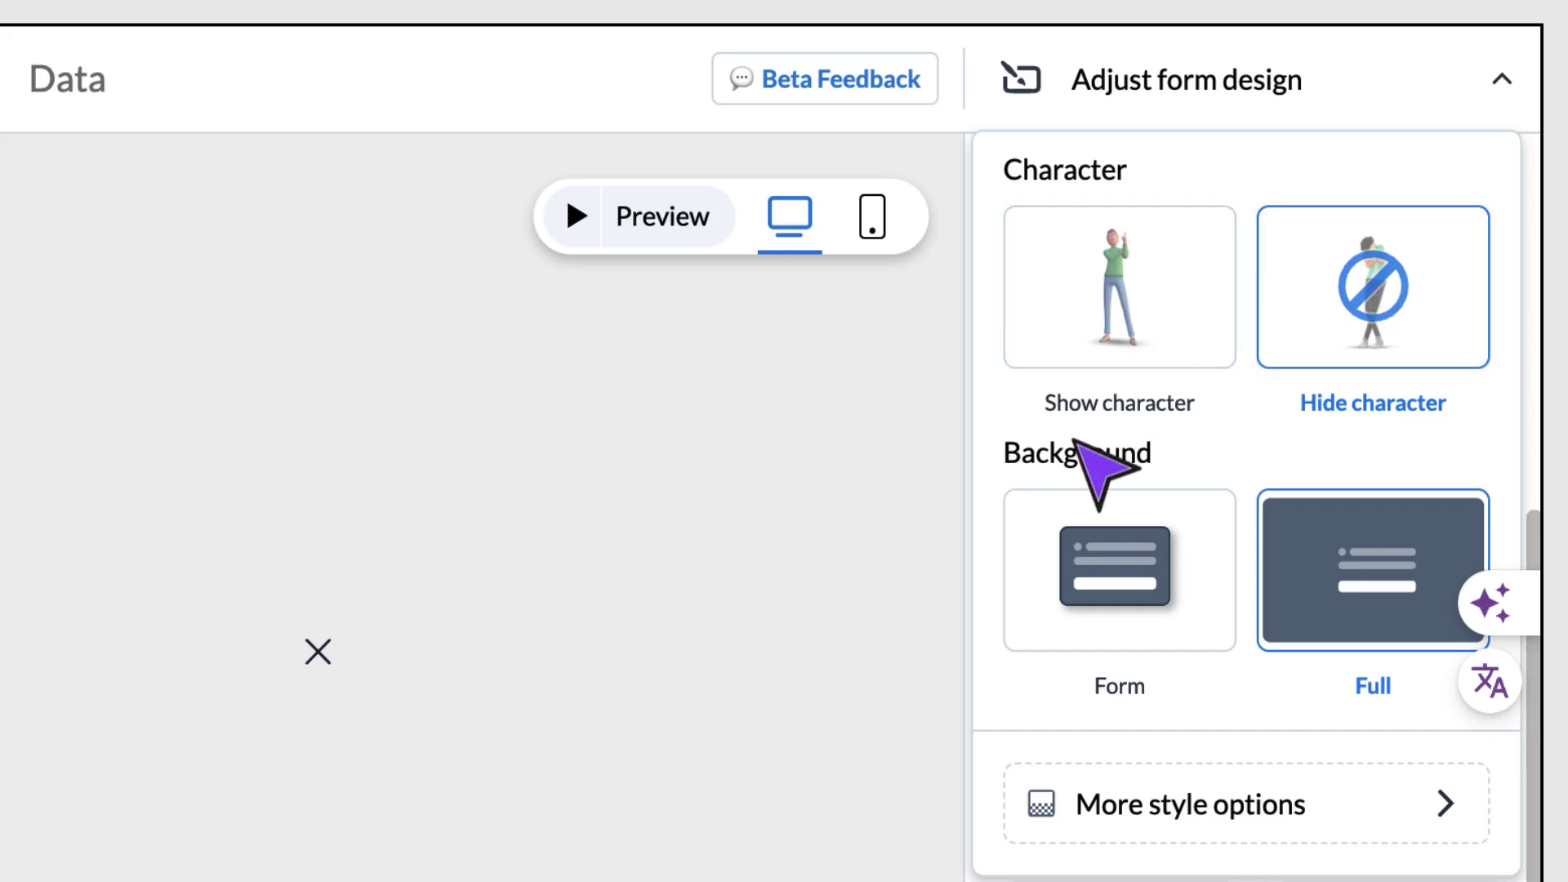
click(1103, 549)
click(1332, 549)
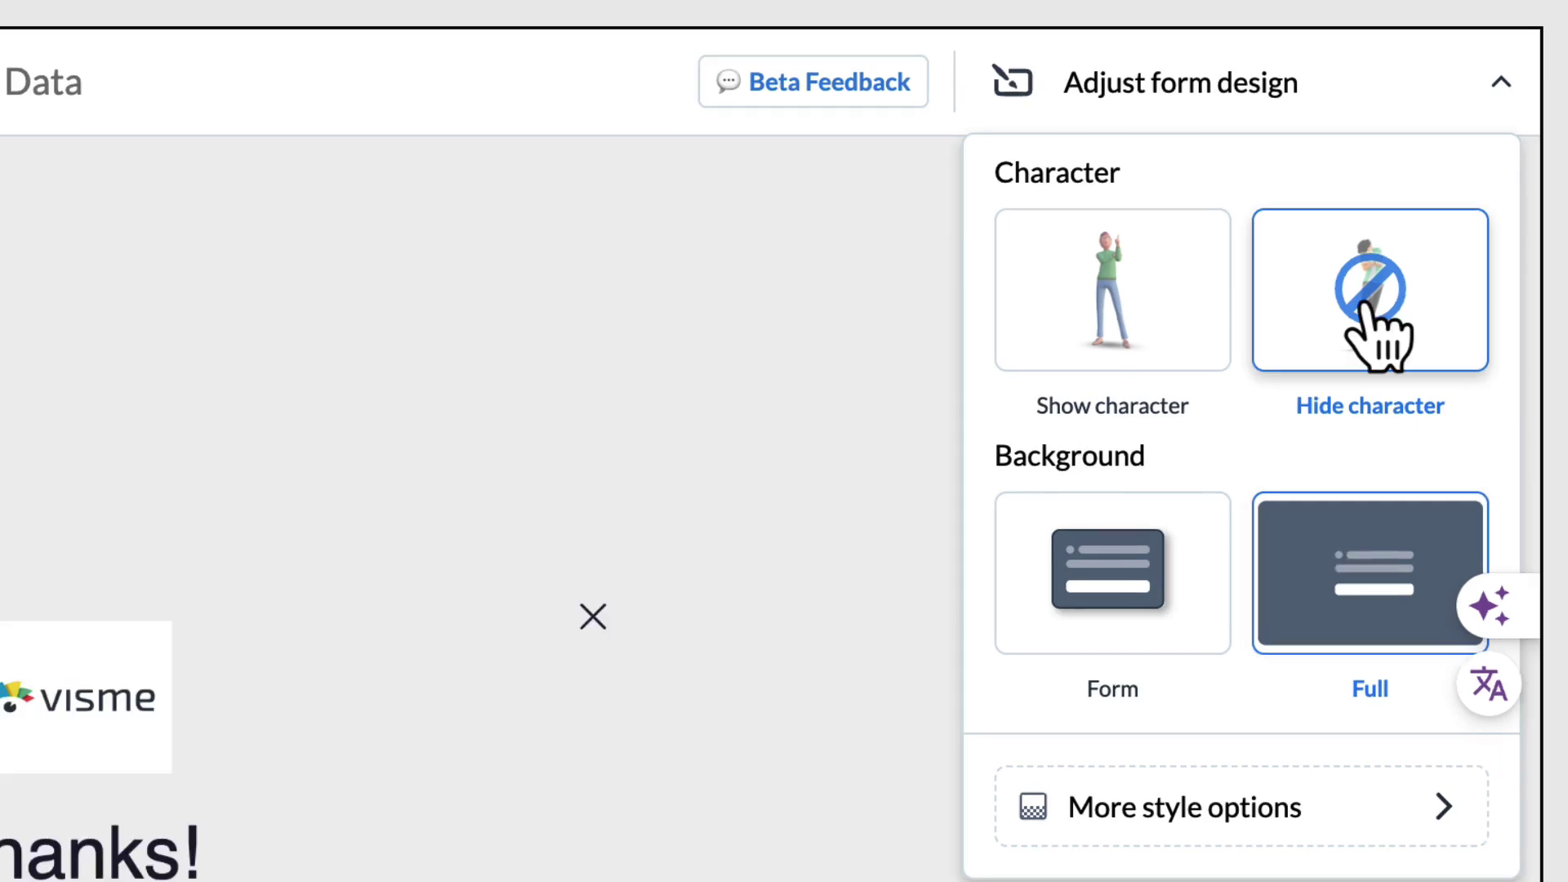
click(1112, 352)
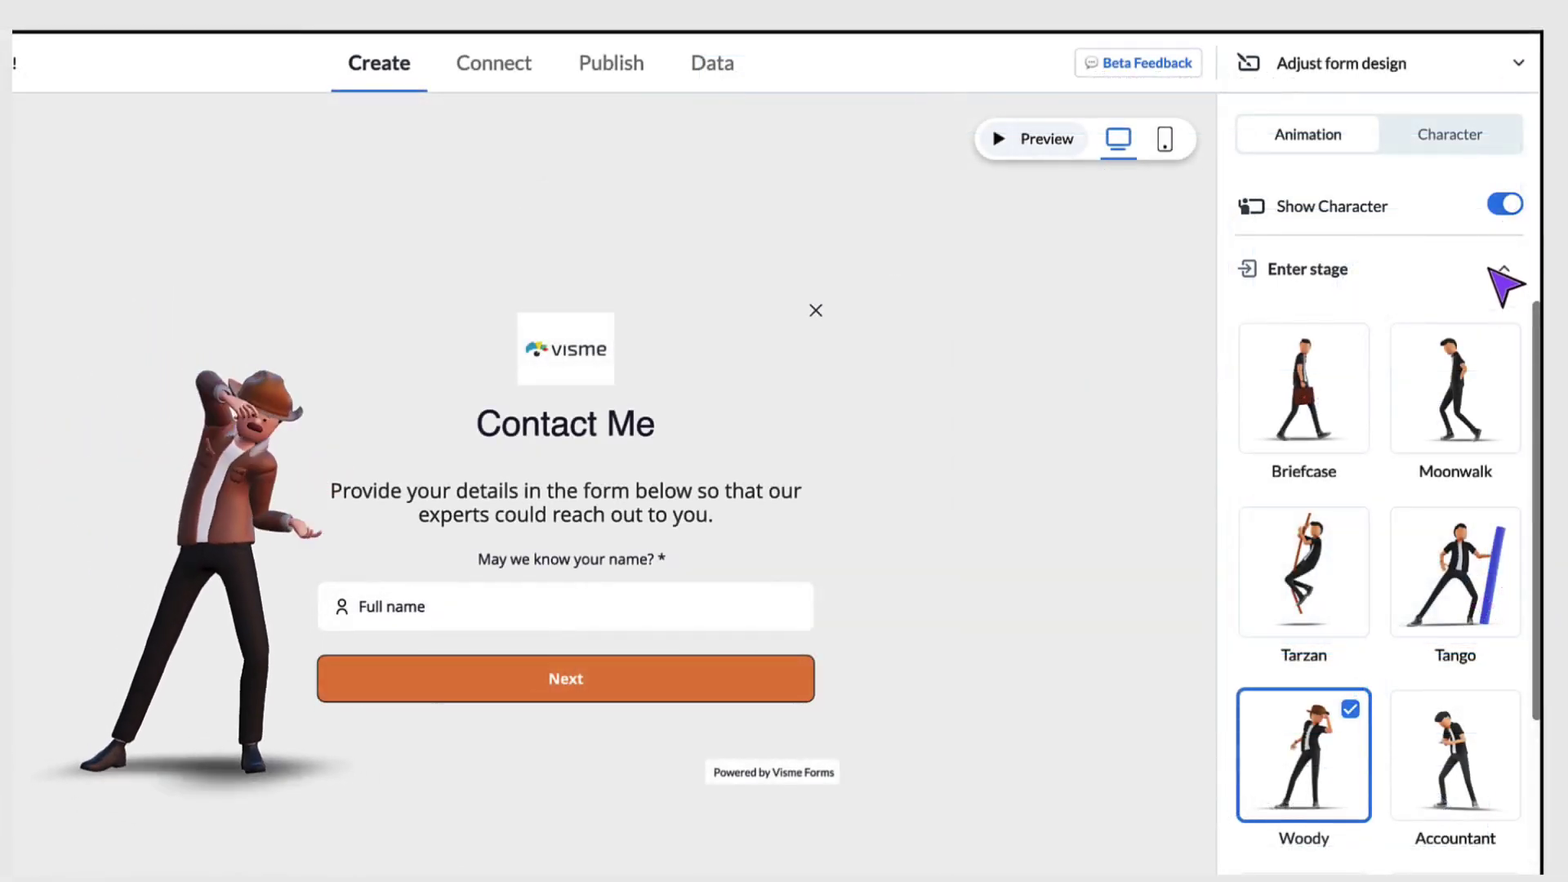
Set the avatar's ending pose to Confetti and bring up the Sleek character gallery.
click(1305, 270)
click(1309, 336)
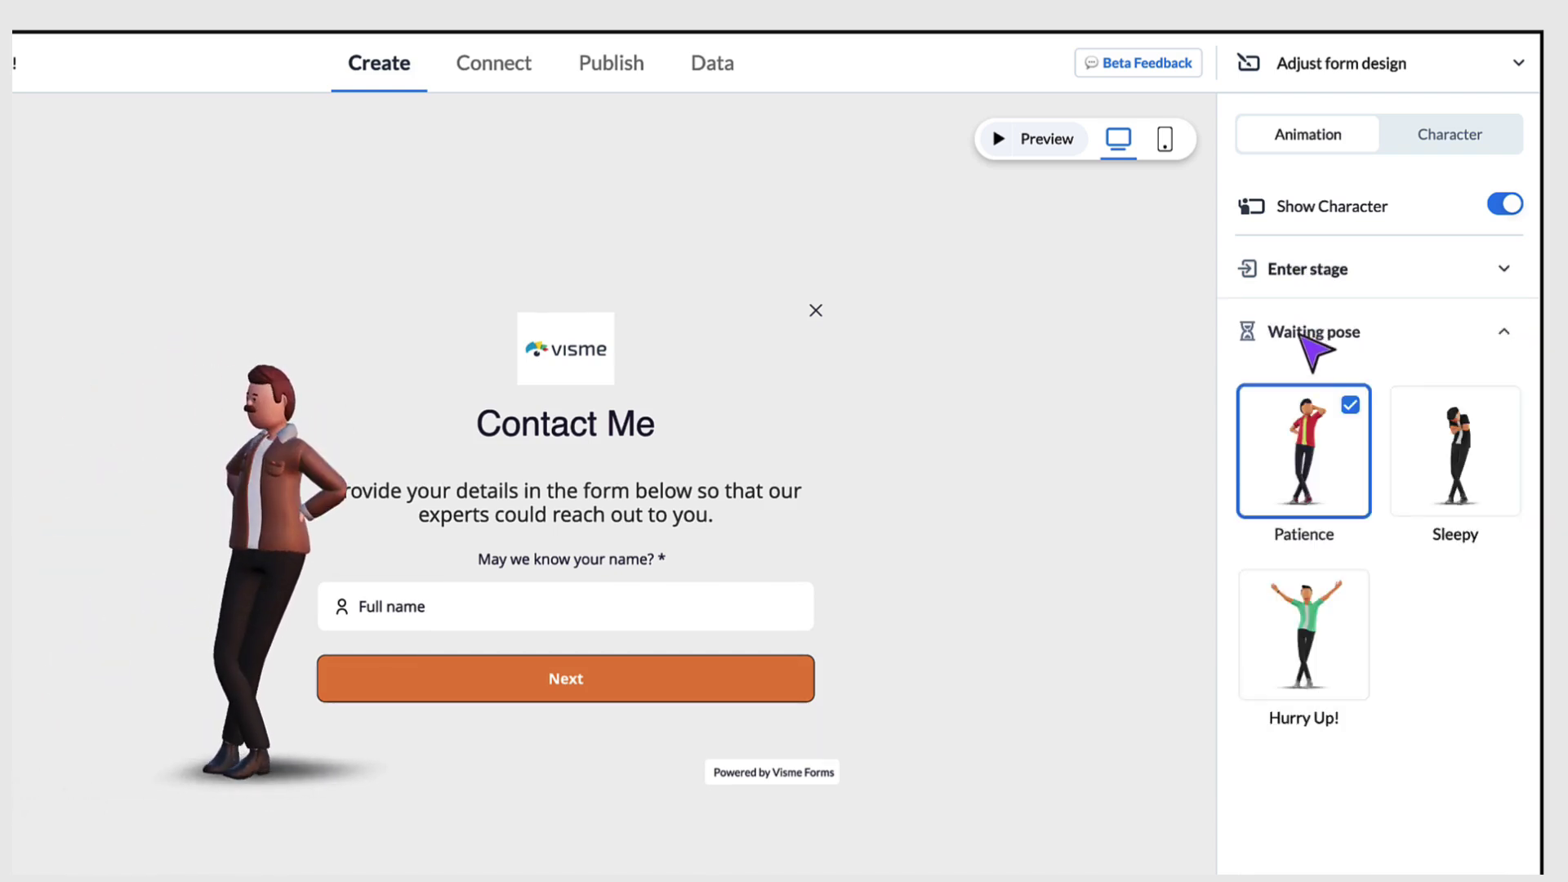
click(1314, 331)
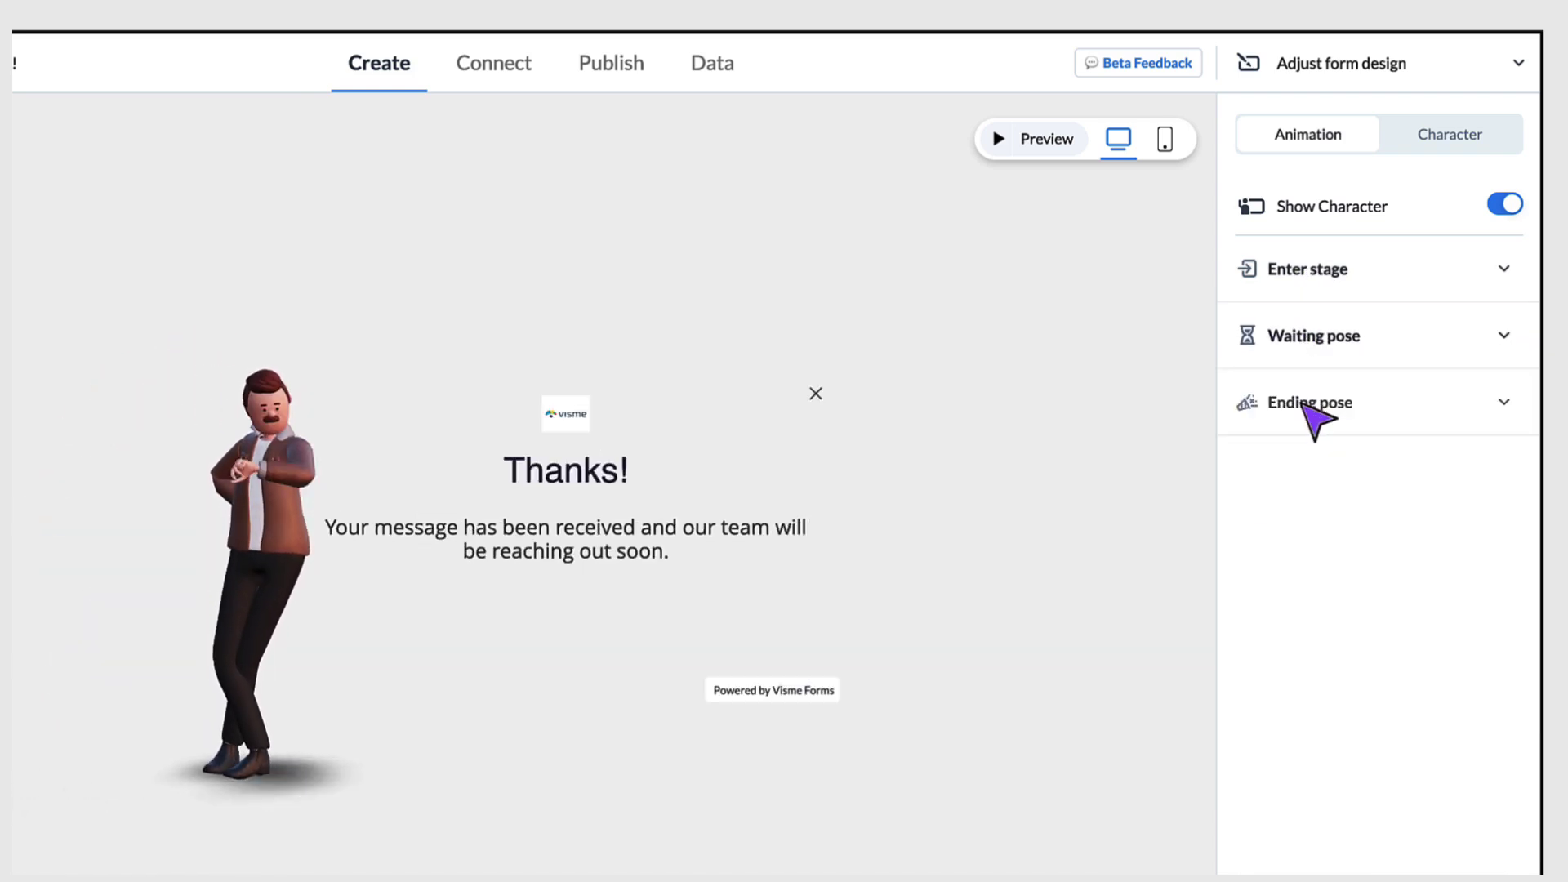
click(1322, 404)
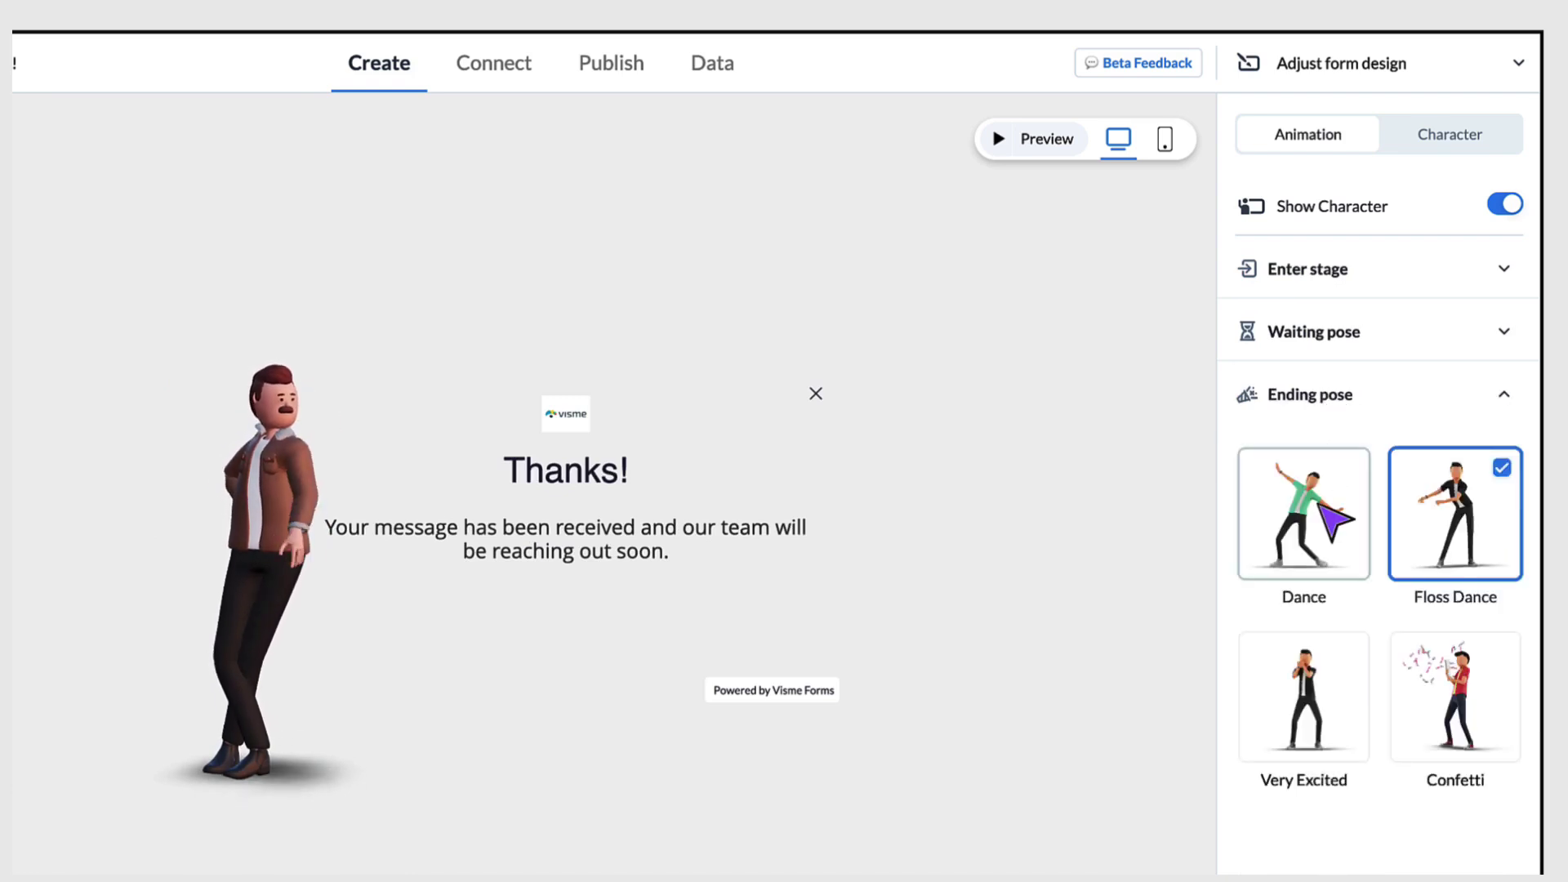
click(1287, 671)
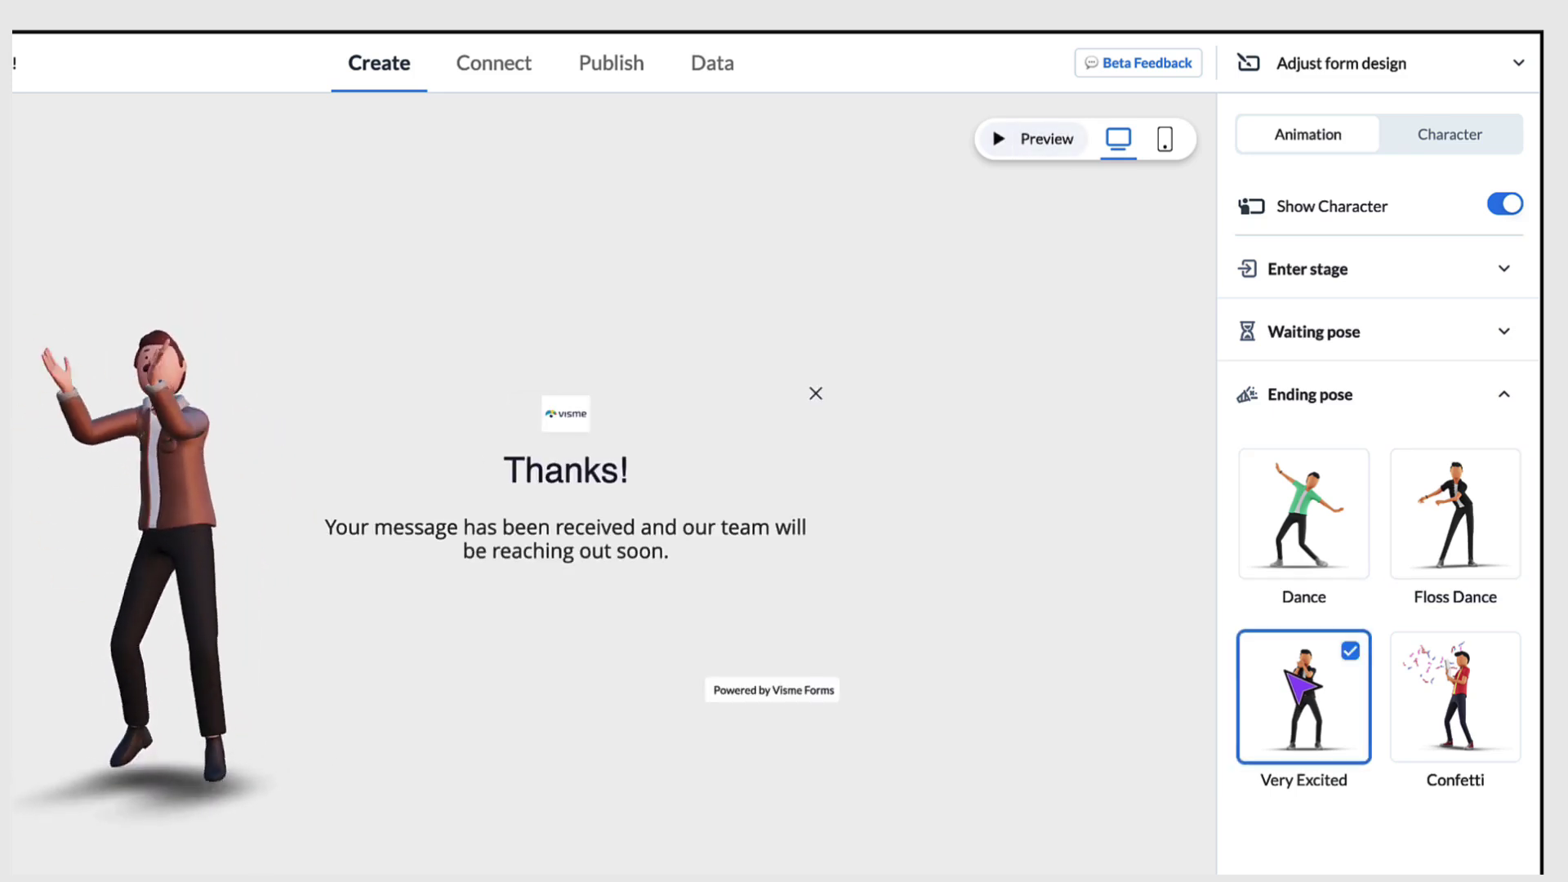
click(1433, 712)
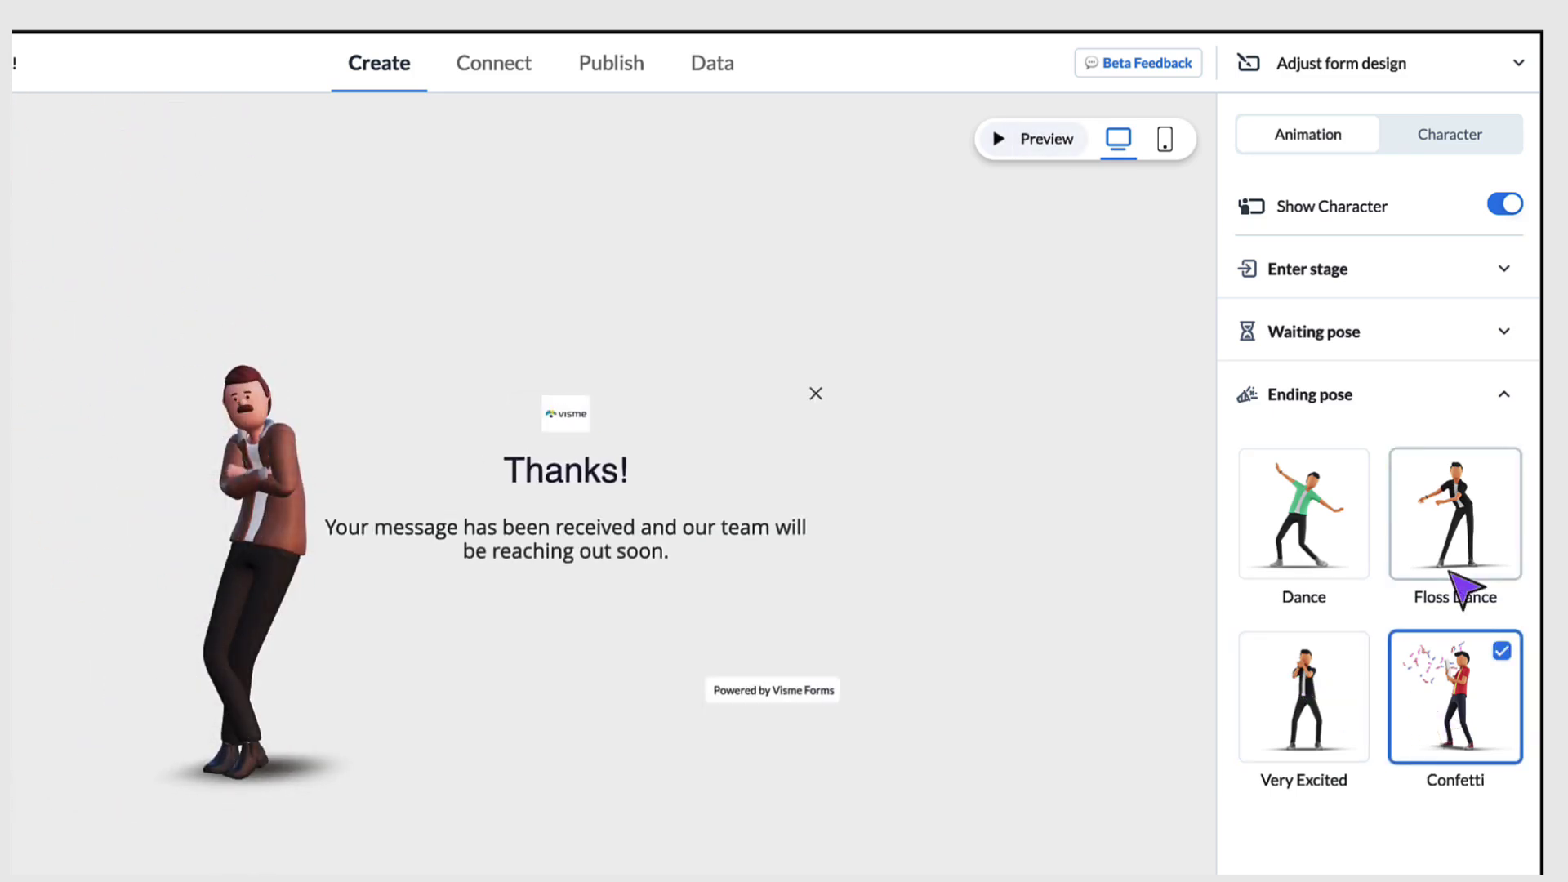
click(1442, 137)
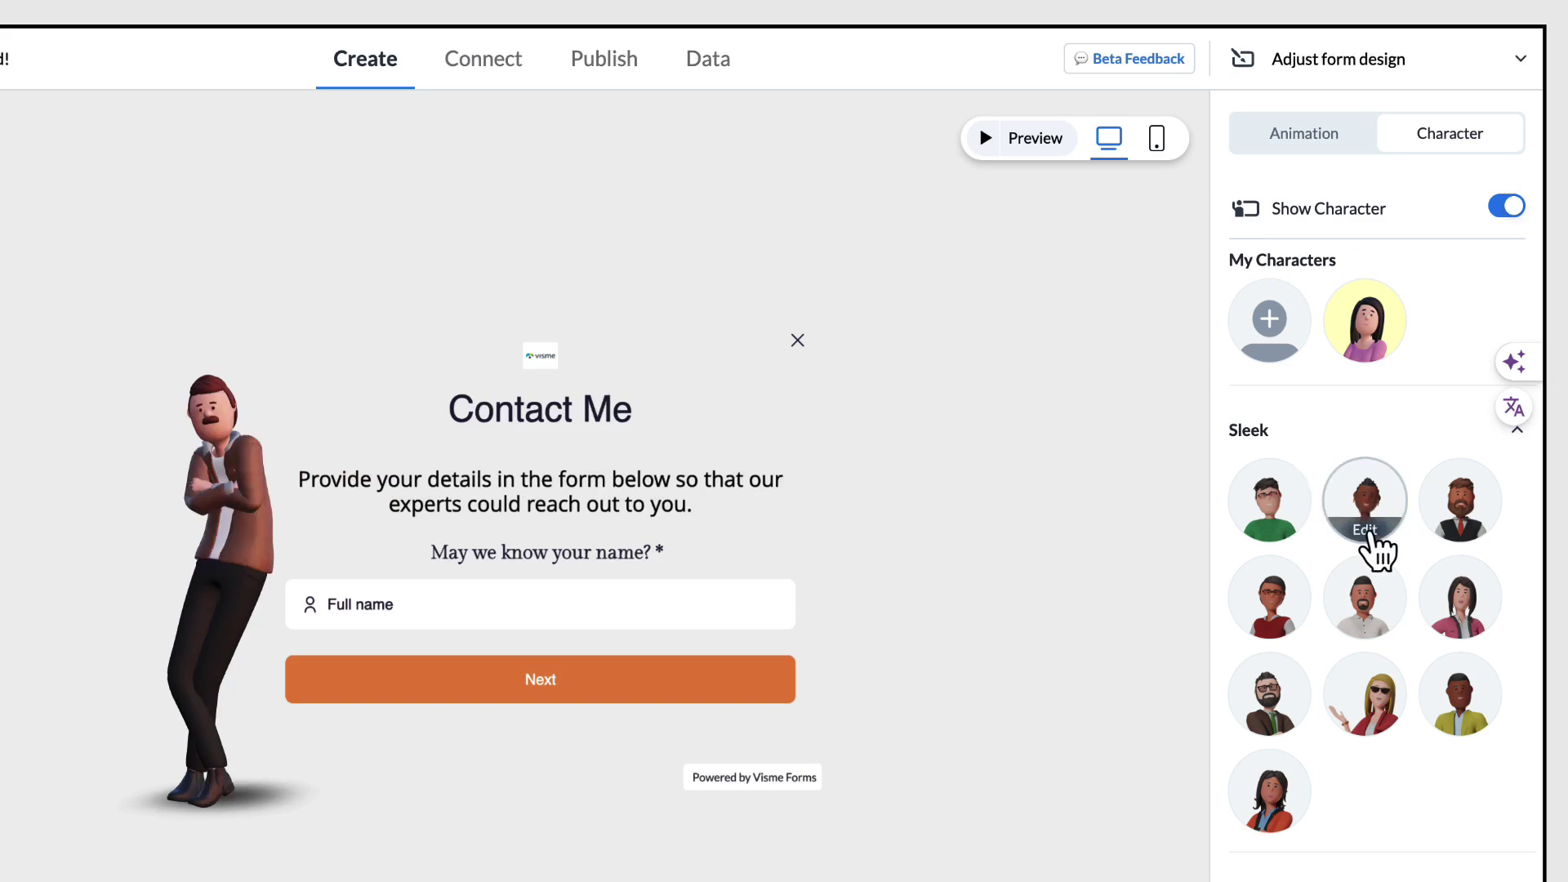
Edit a Sleek preset character as a female with light skin and blue eyes.
click(1370, 533)
click(1346, 578)
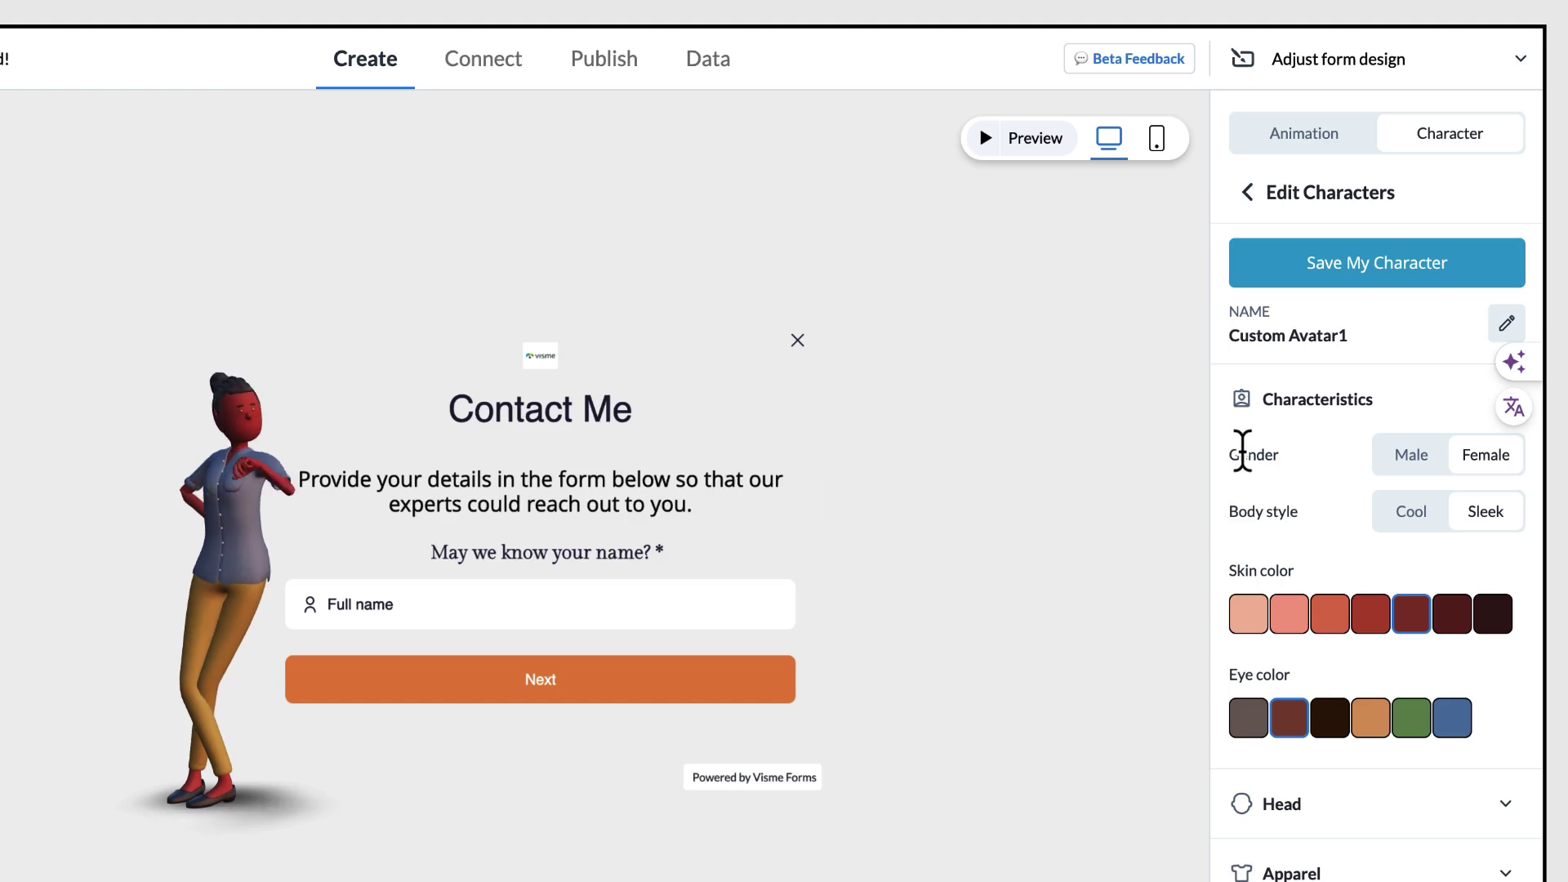
click(1414, 464)
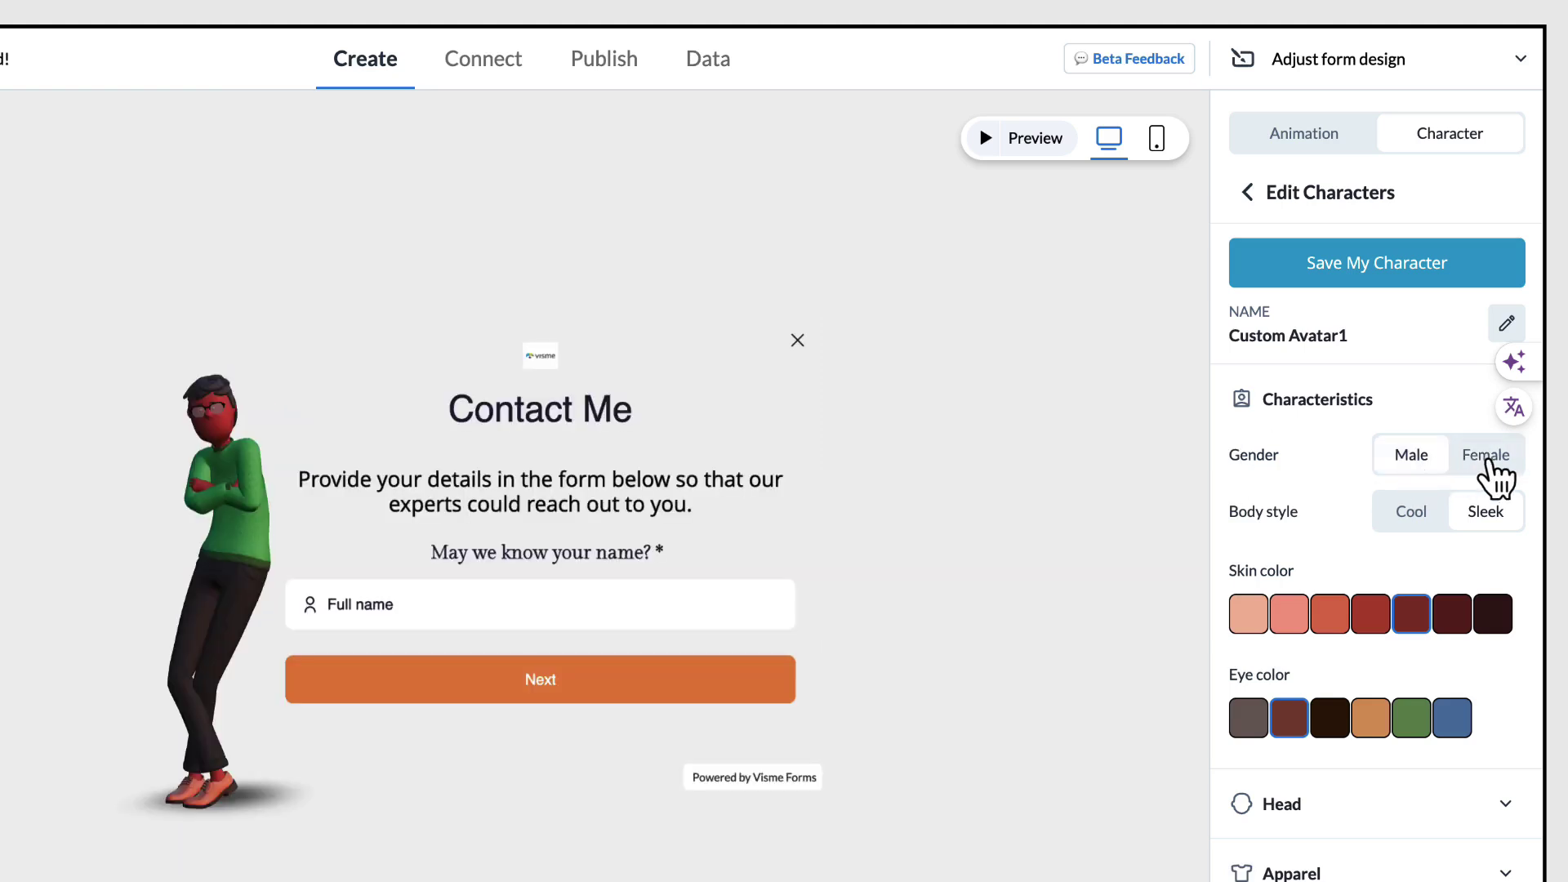
click(1489, 464)
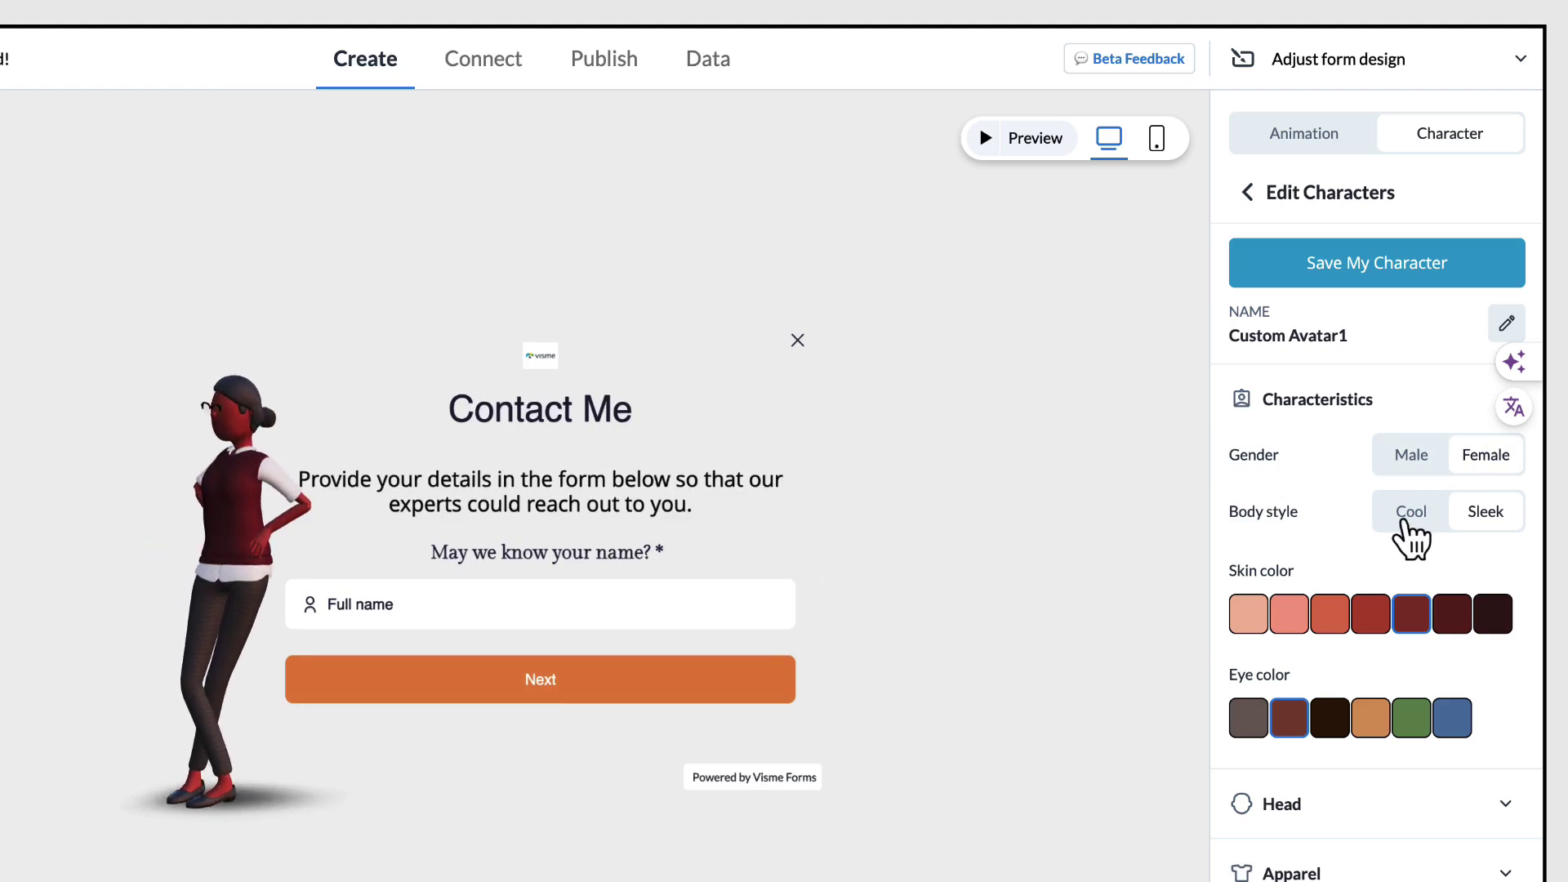
click(1486, 515)
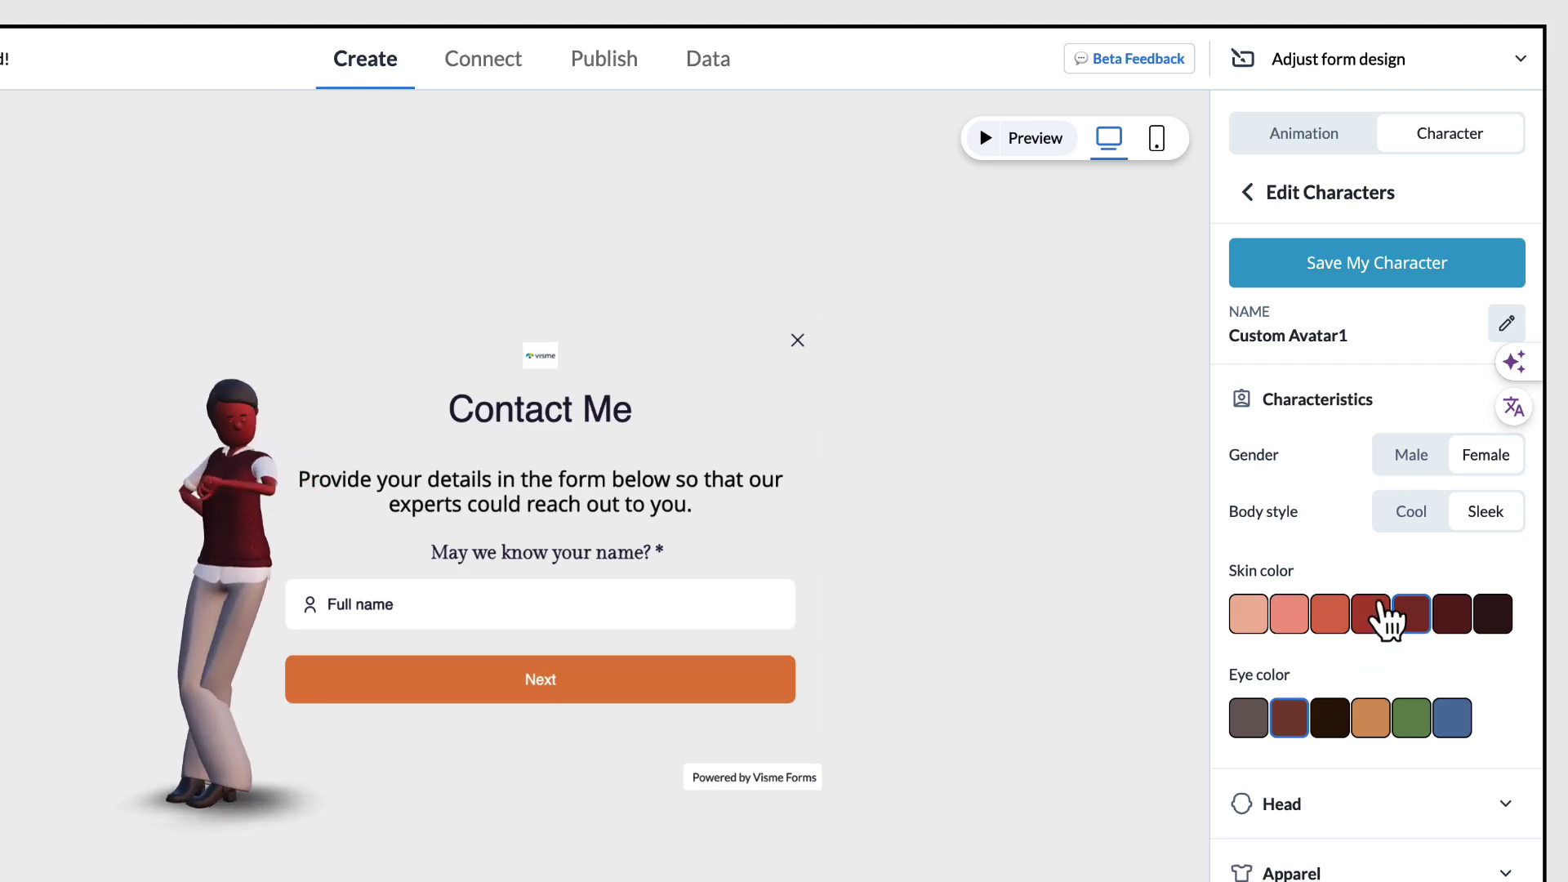
click(1291, 617)
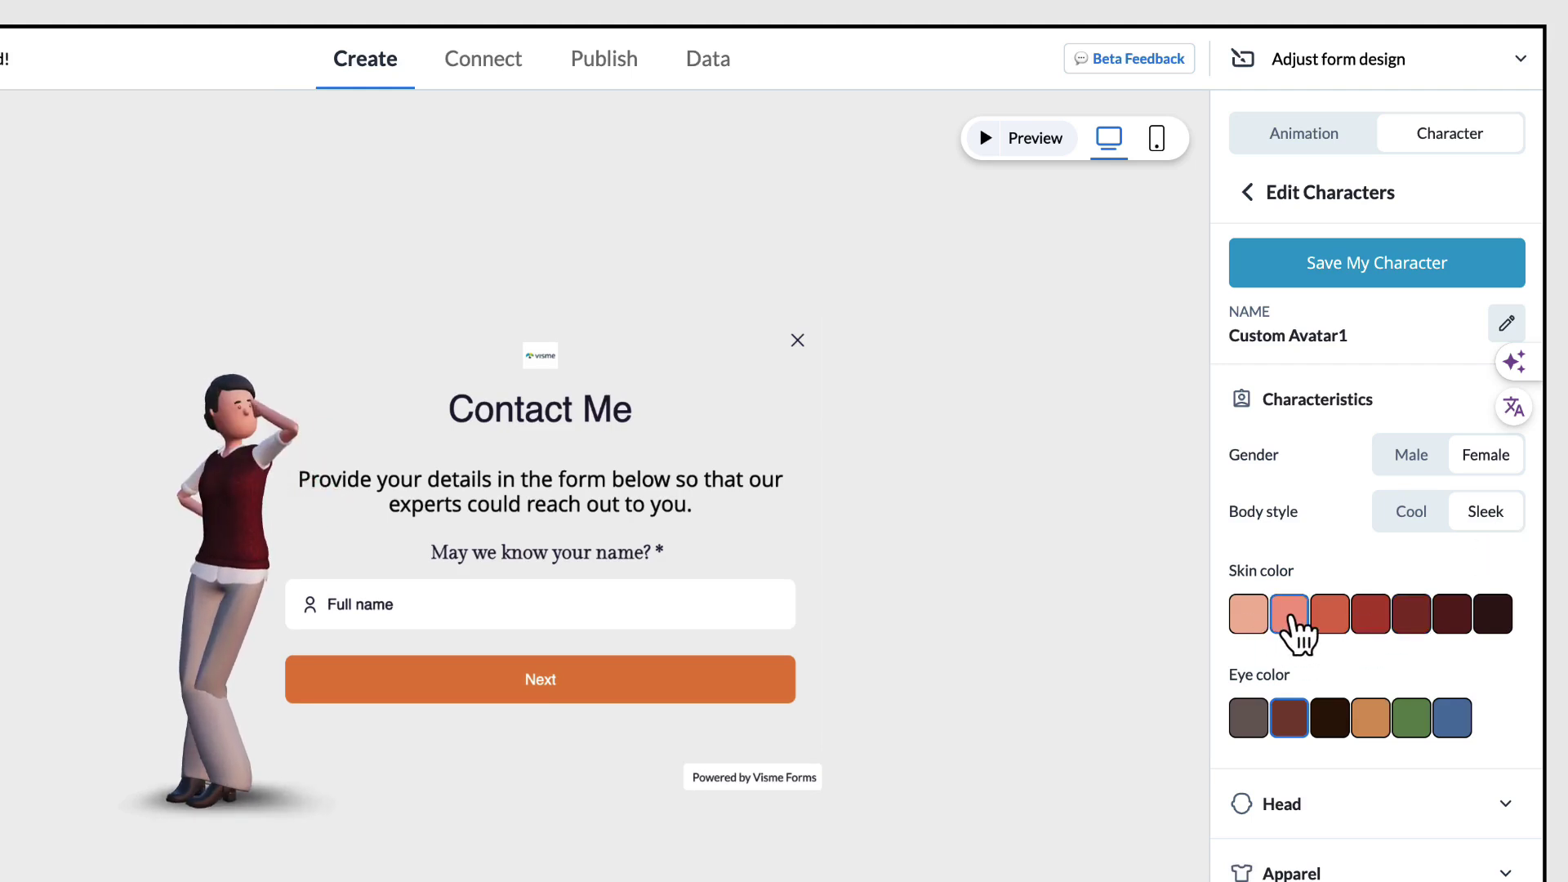
click(1457, 721)
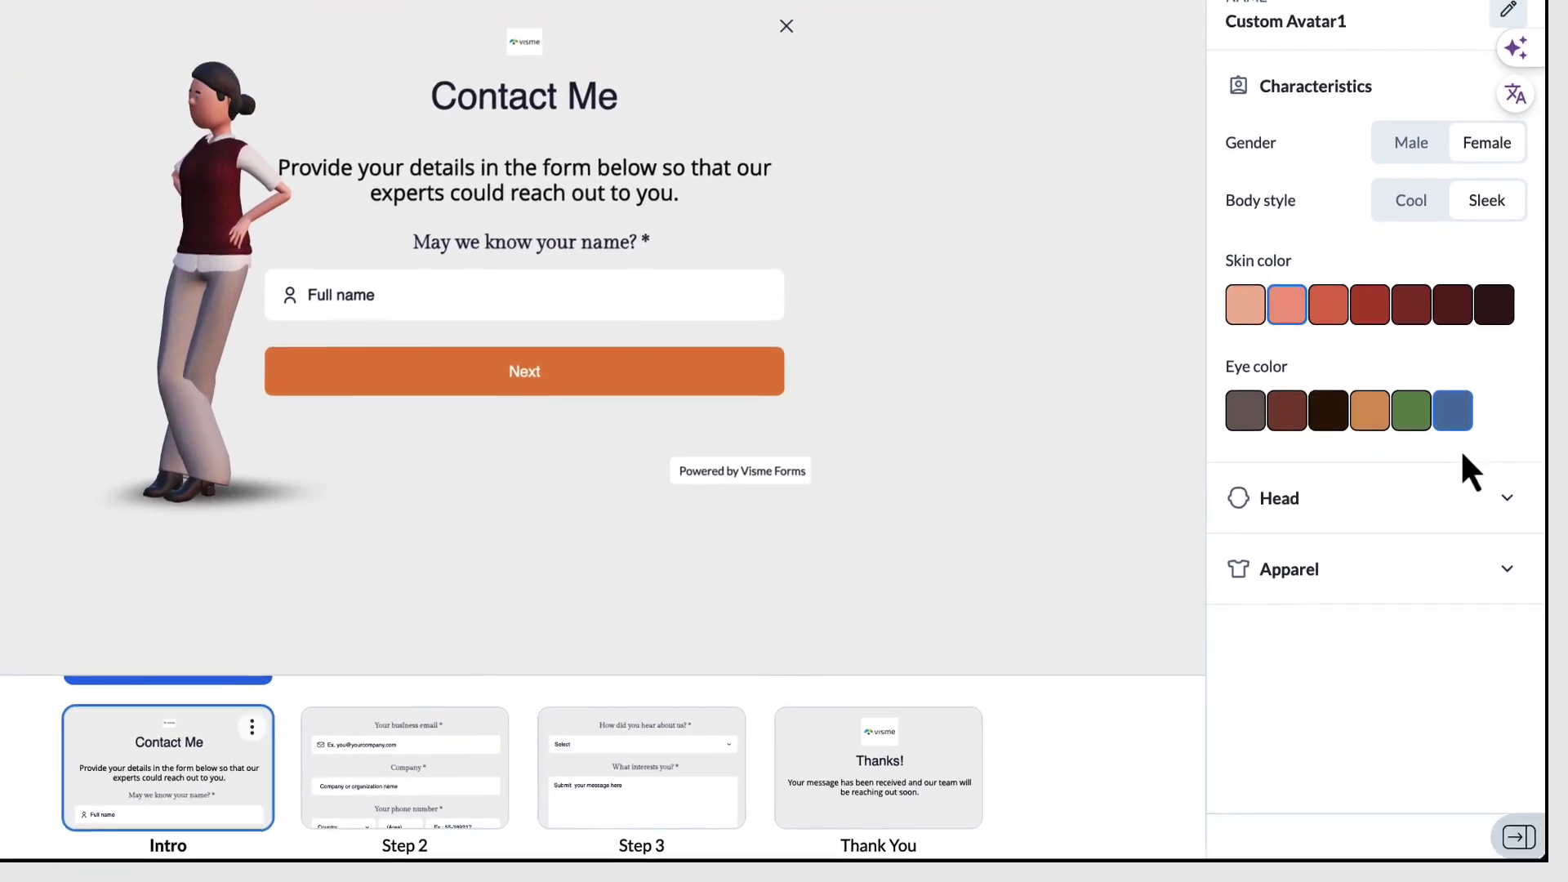
Give the avatar a dark hairstyle with a bun.
click(1510, 501)
scroll(1453, 584, down, 3)
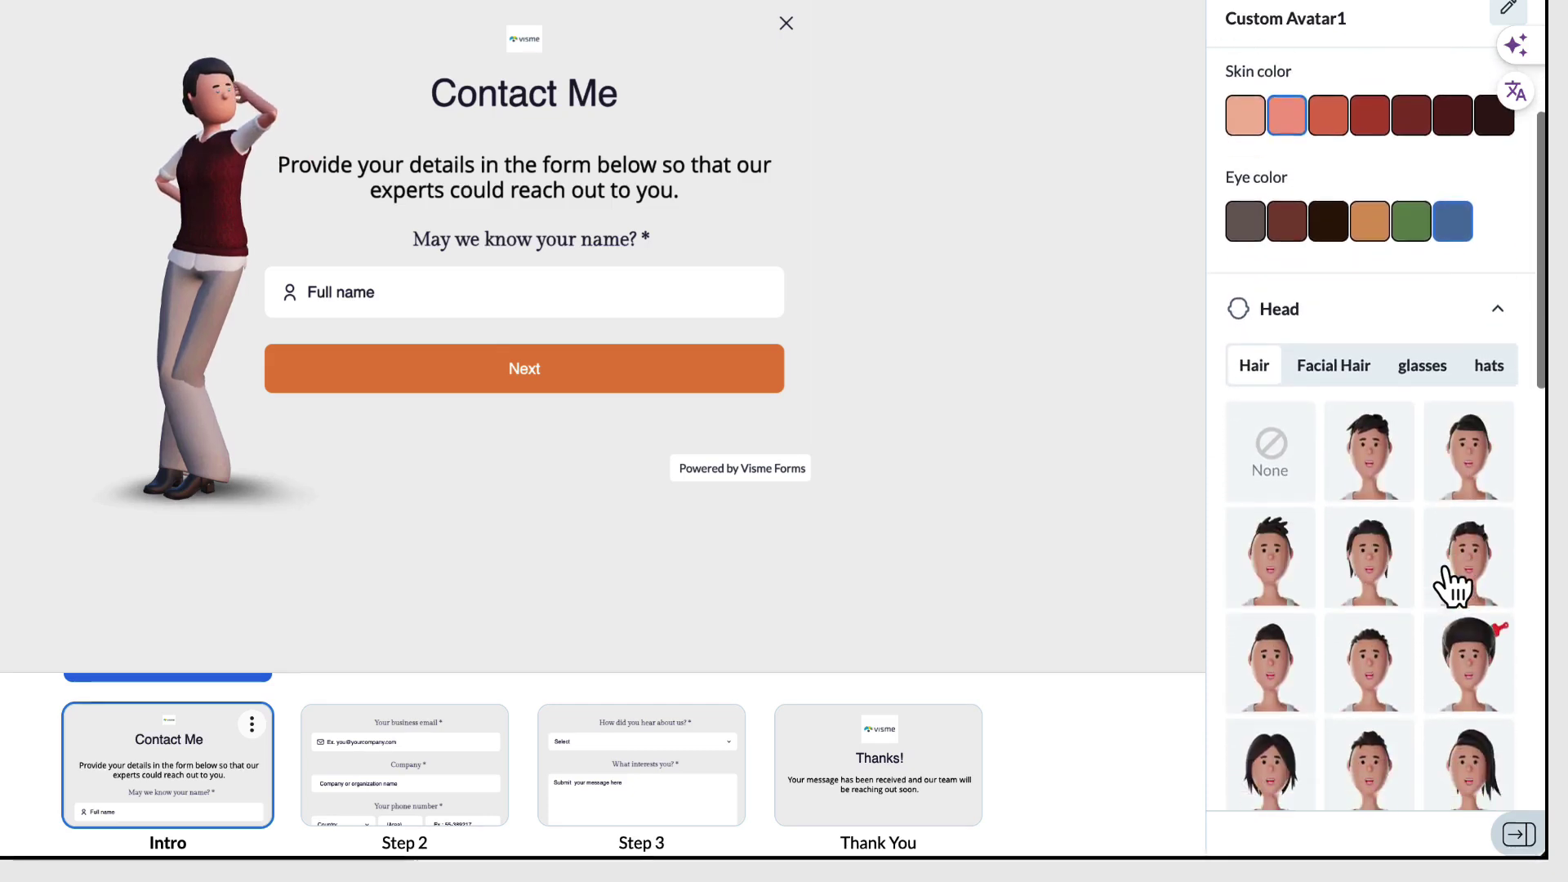
click(1453, 585)
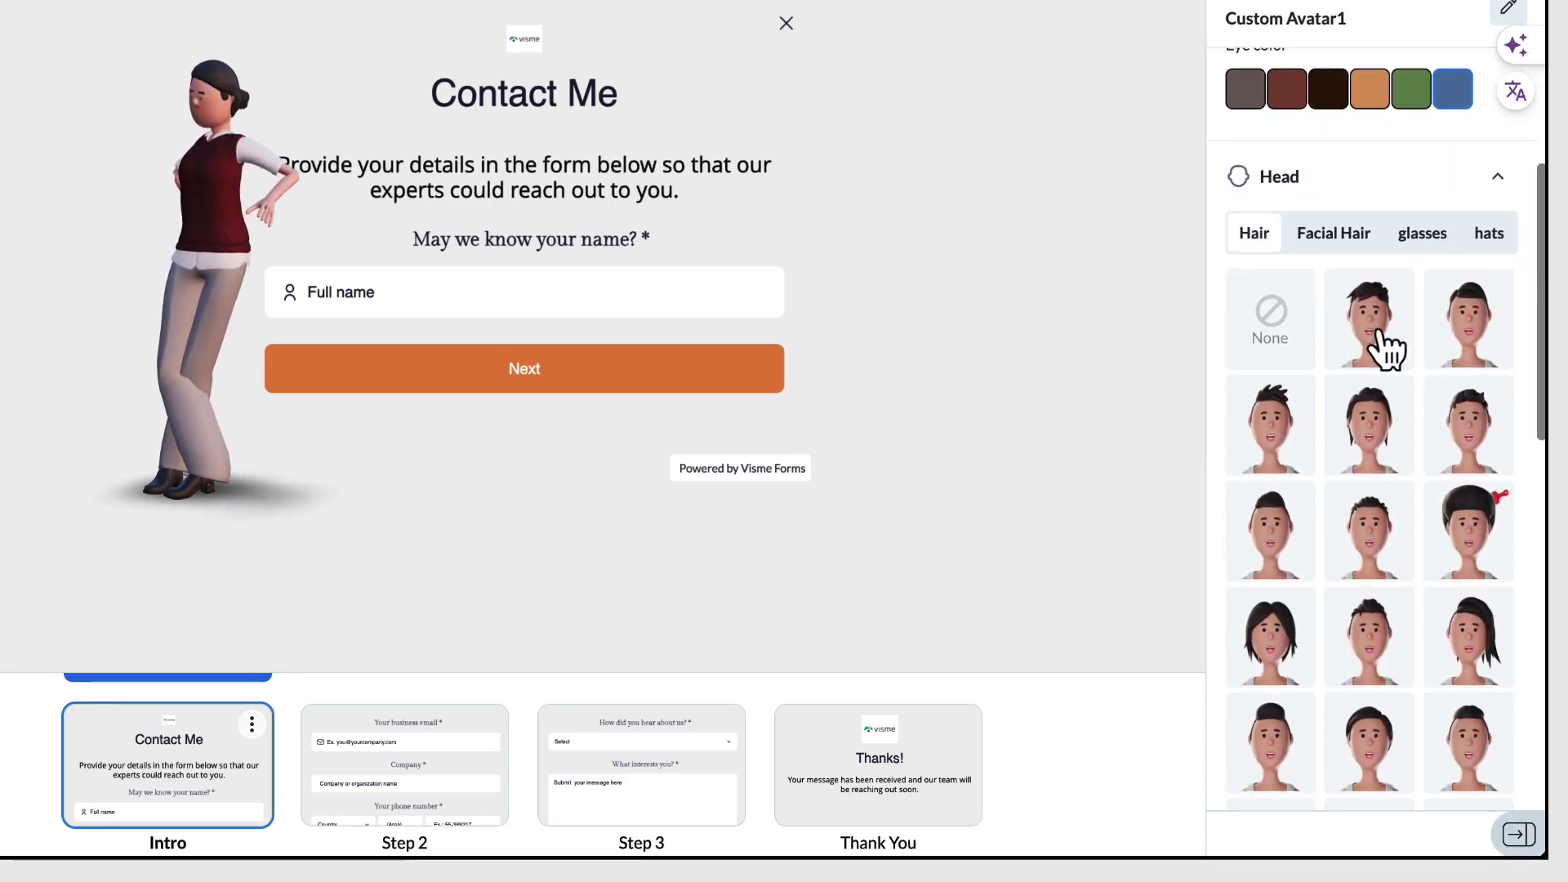
Put sunglasses on the avatar and recolour the lenses to #000000.
click(1426, 237)
scroll(1352, 561, down, 6)
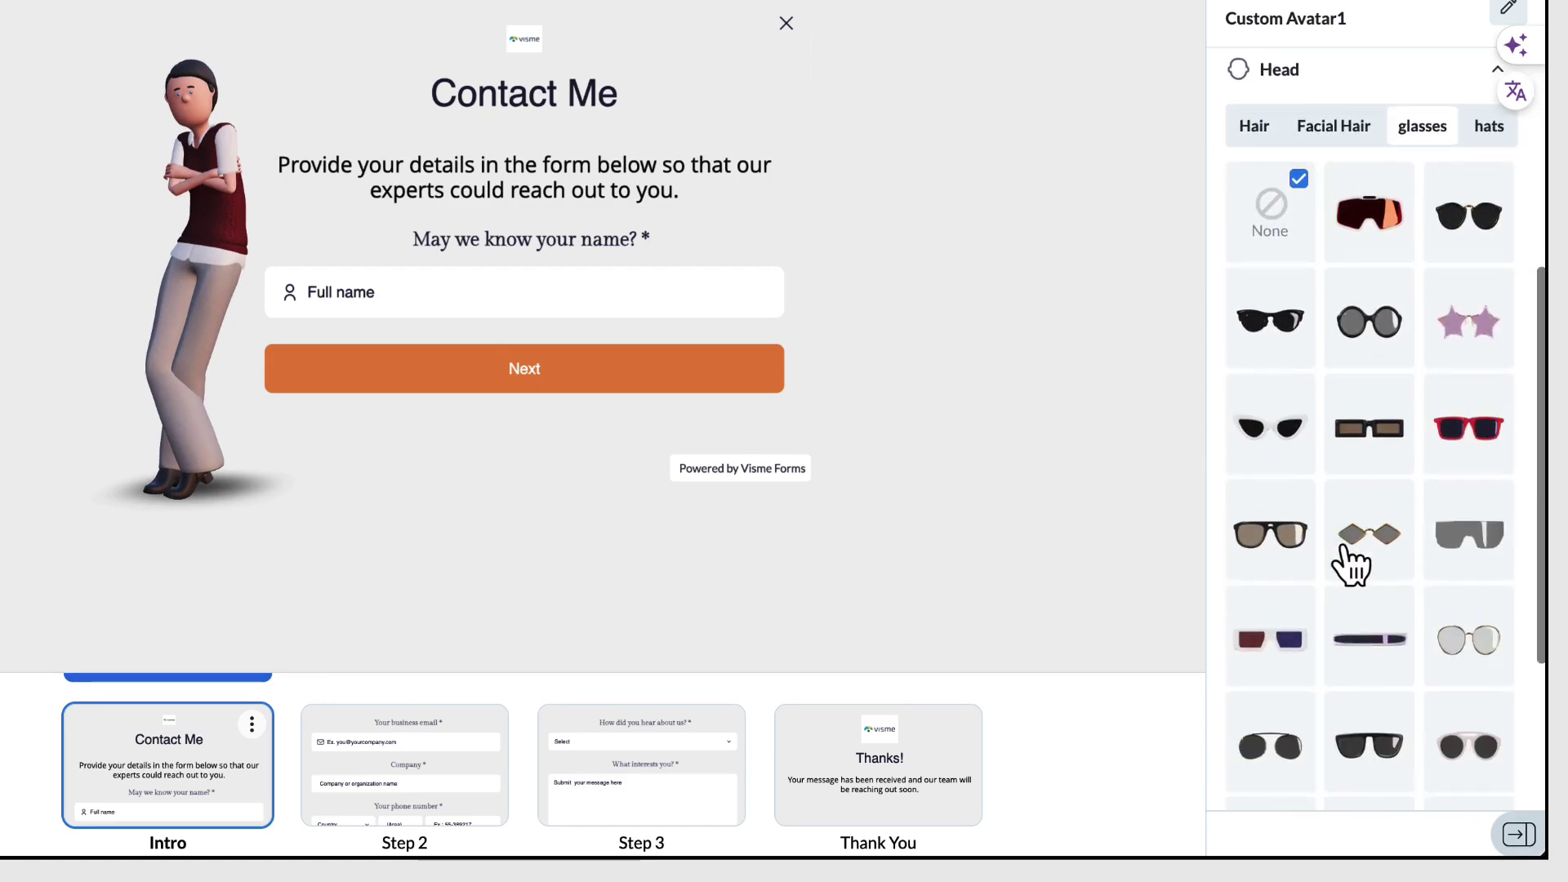
click(1286, 409)
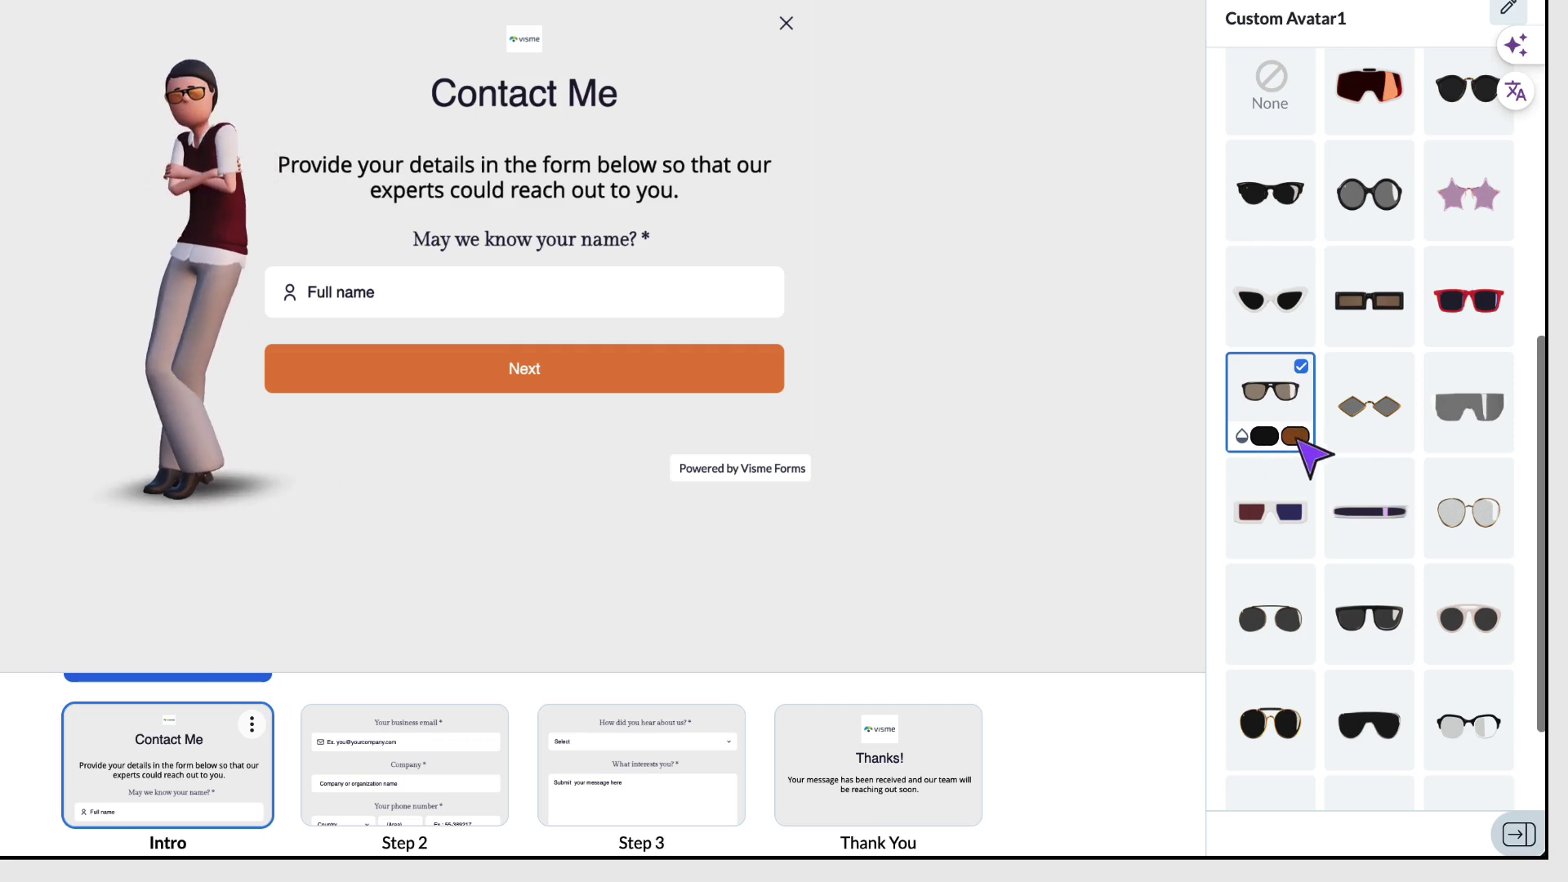
click(1294, 437)
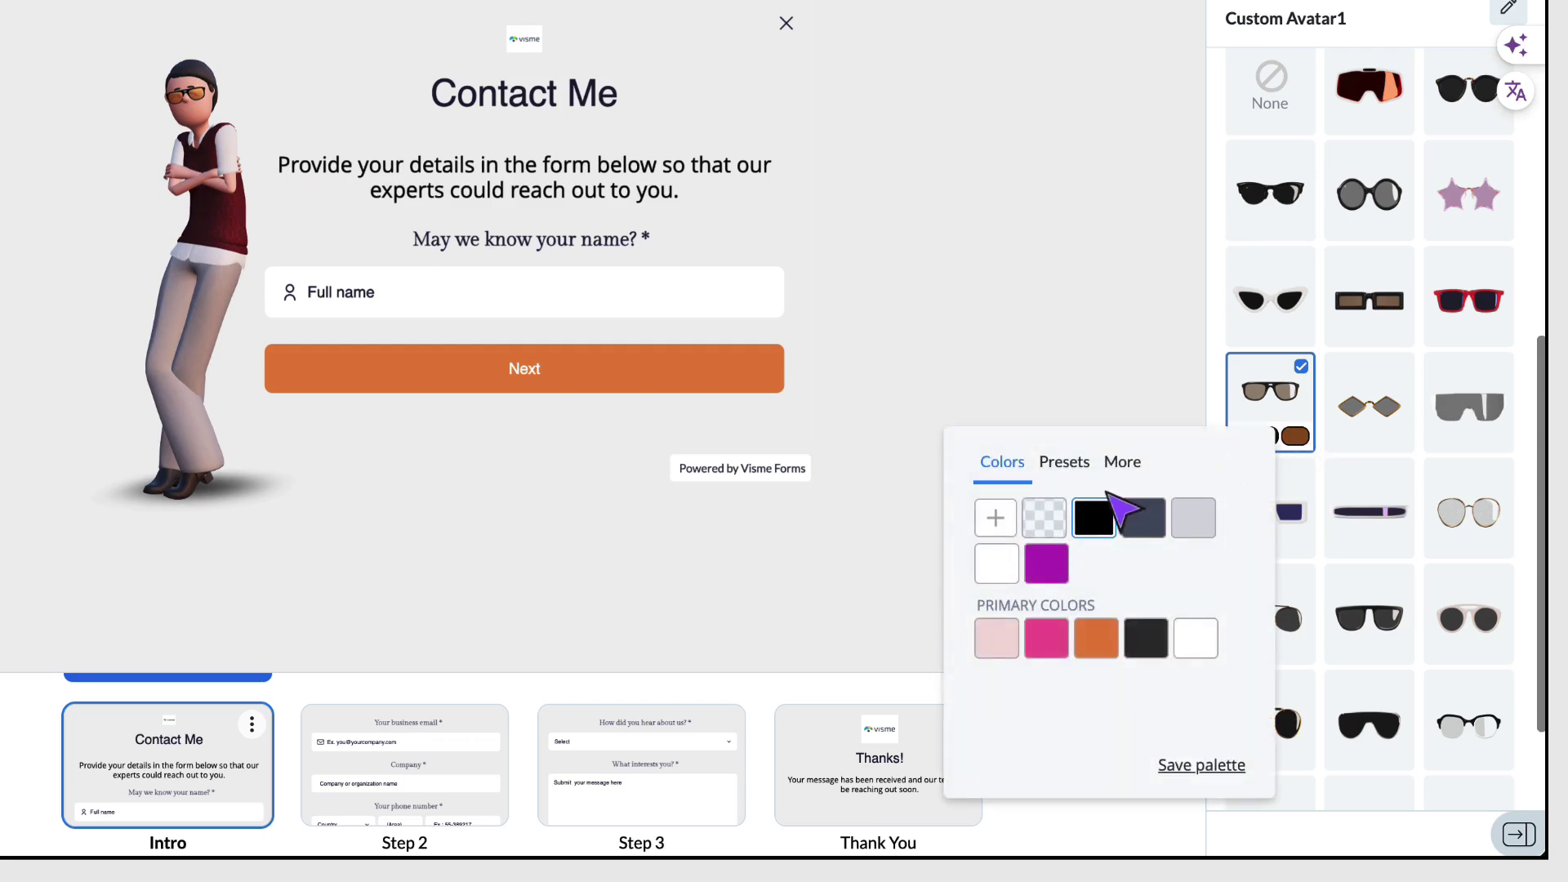
click(1004, 527)
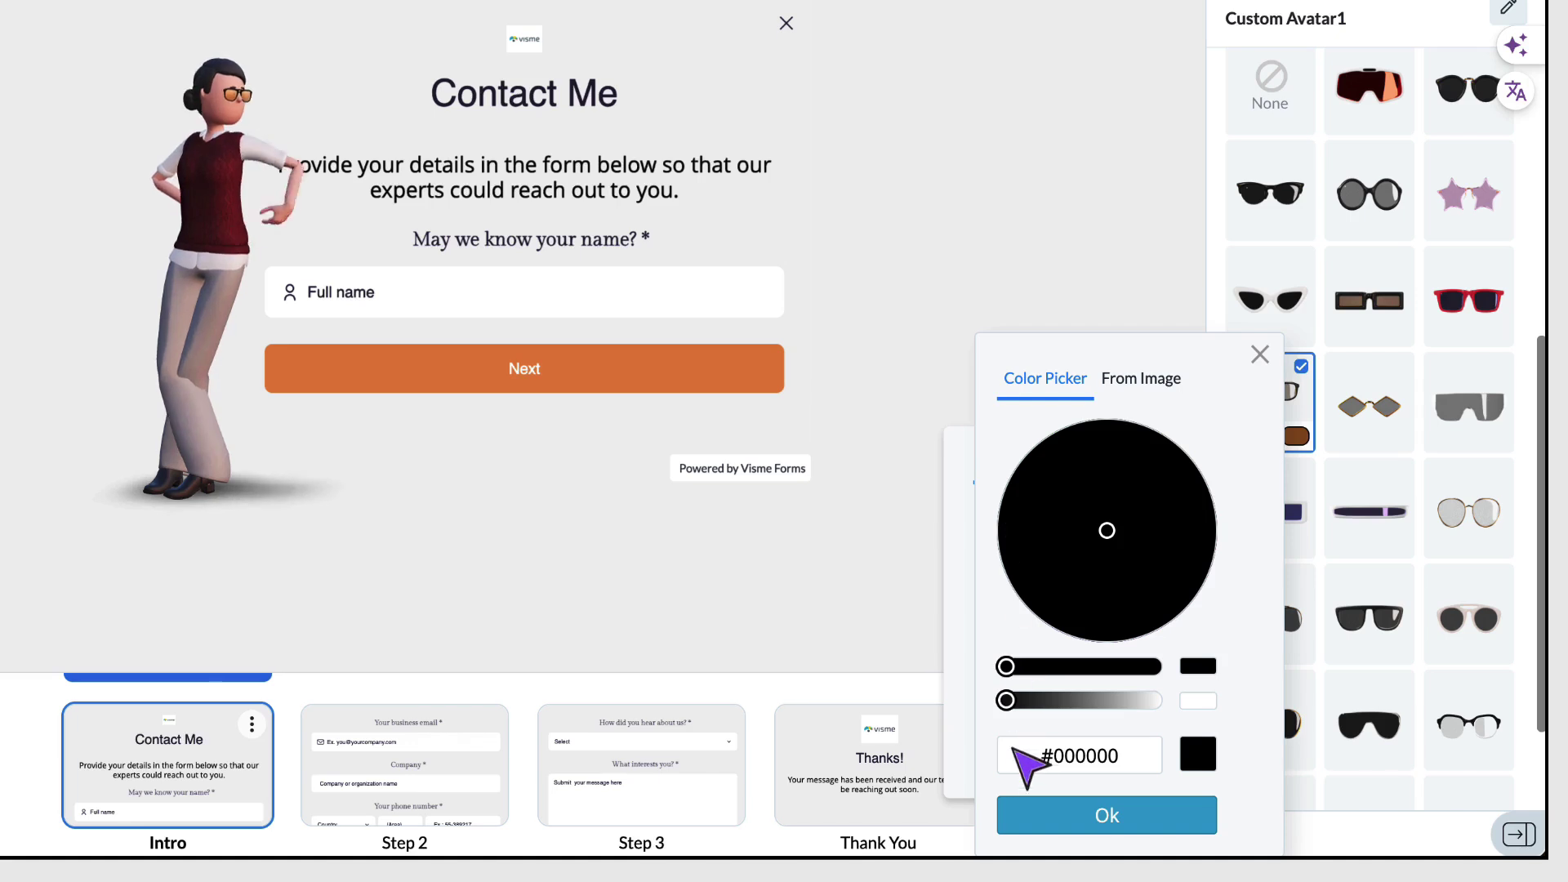
drag(1027, 760, 1117, 760)
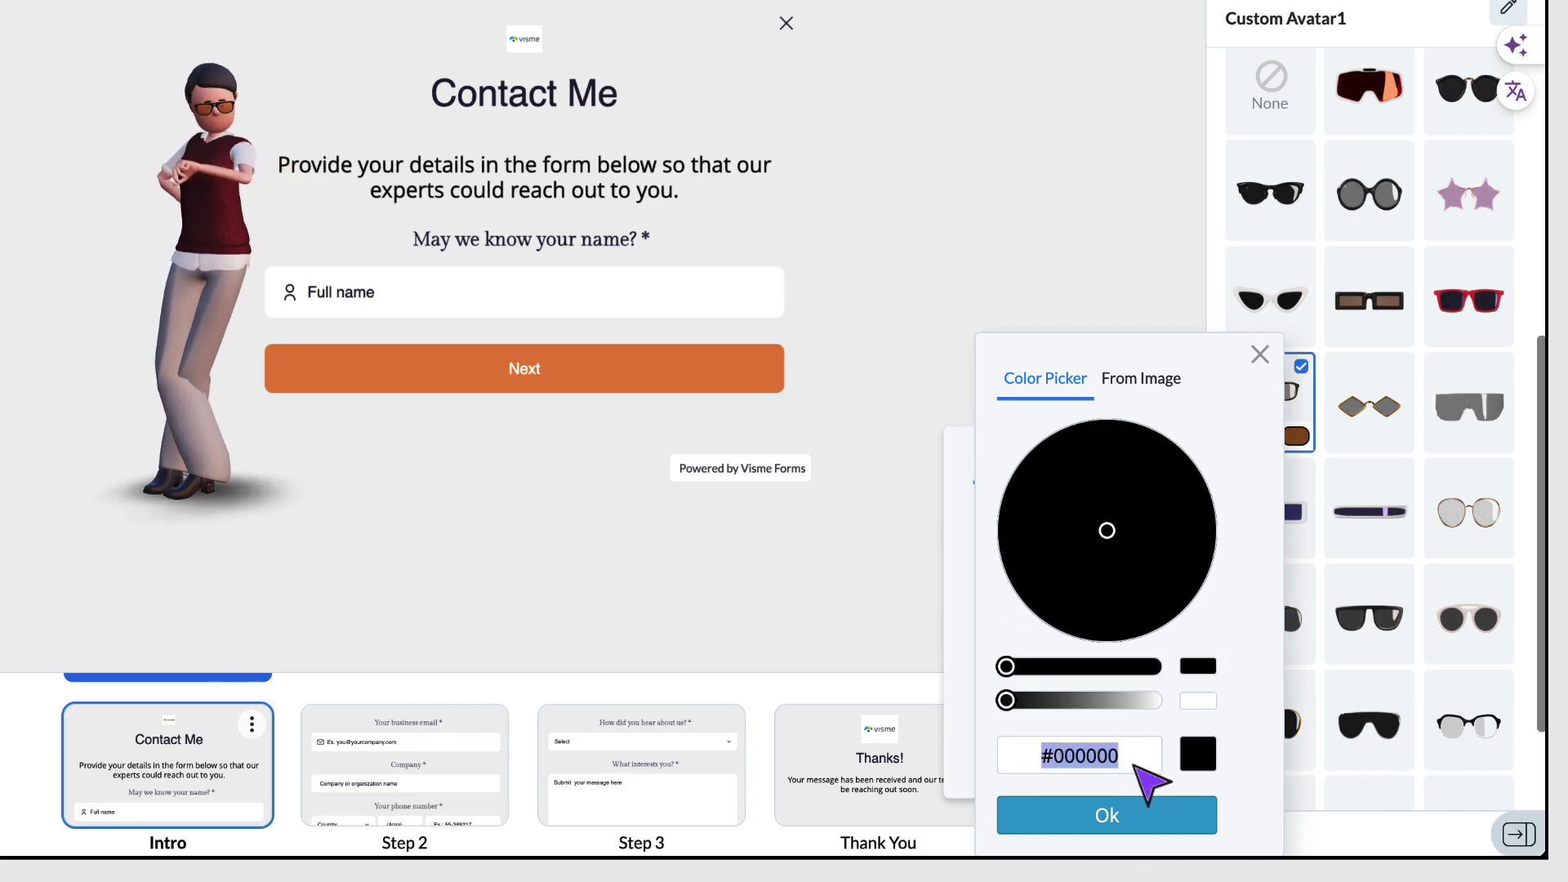
click(1106, 817)
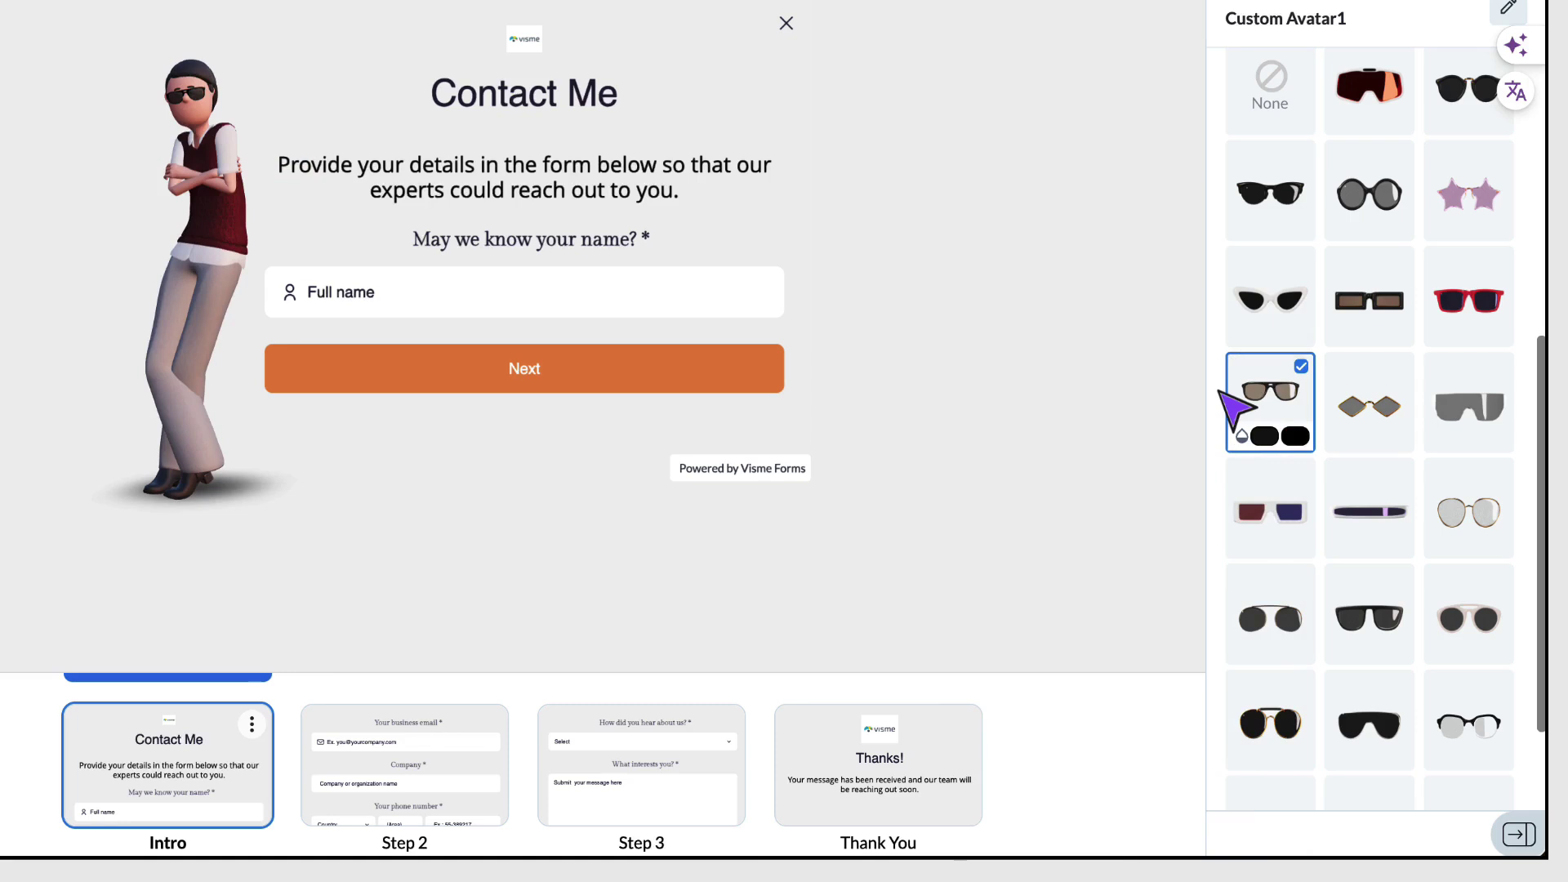
scroll(1273, 536, up, 2)
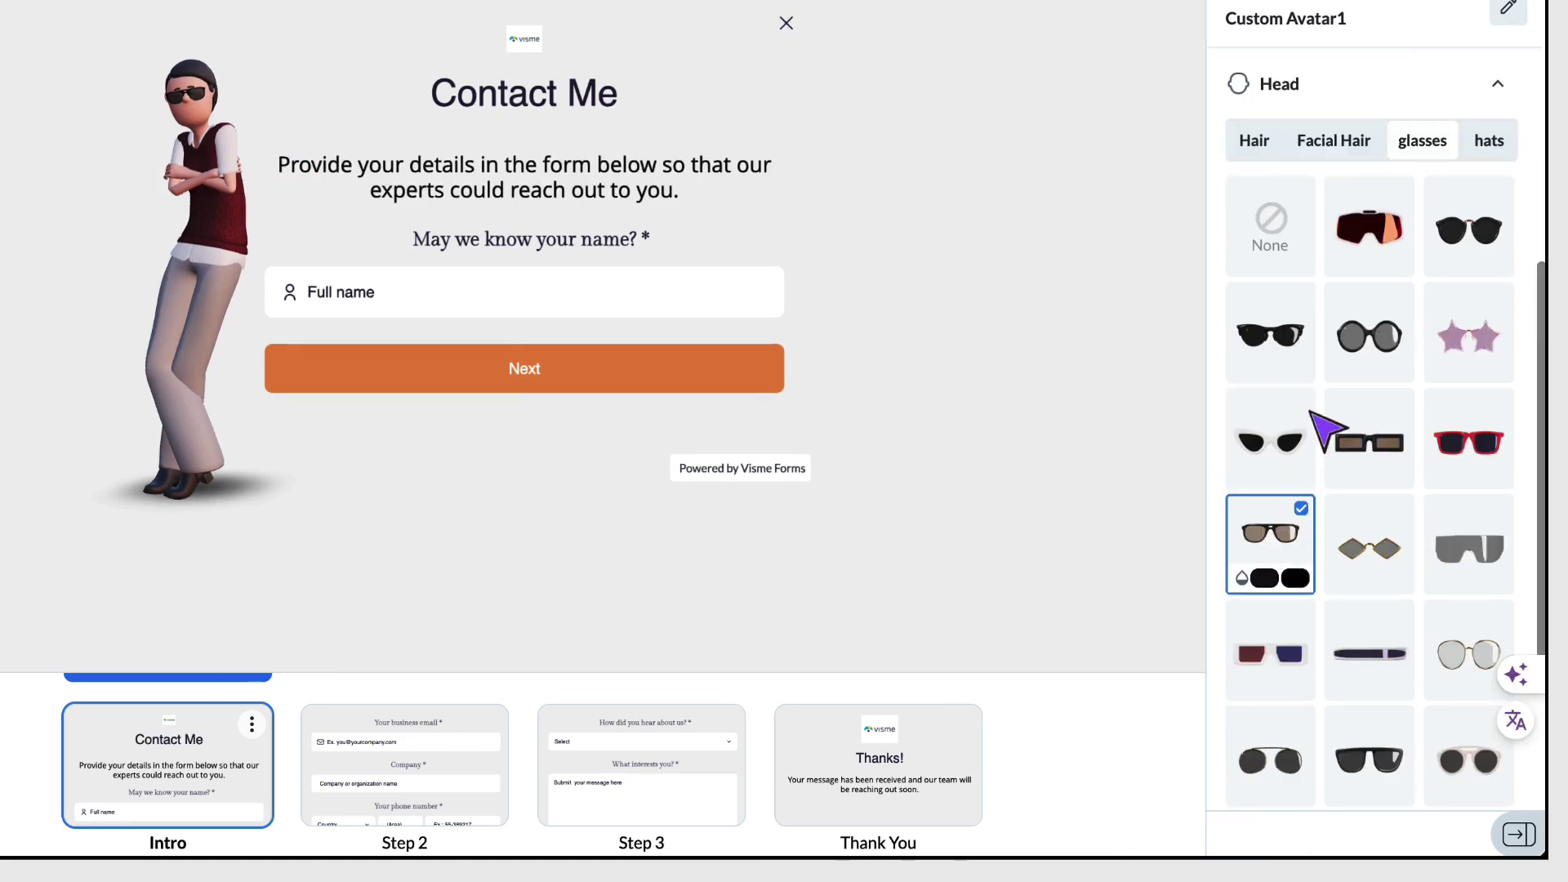
Collapse the head options and browse the Apparel bottom and shoe choices.
click(1500, 85)
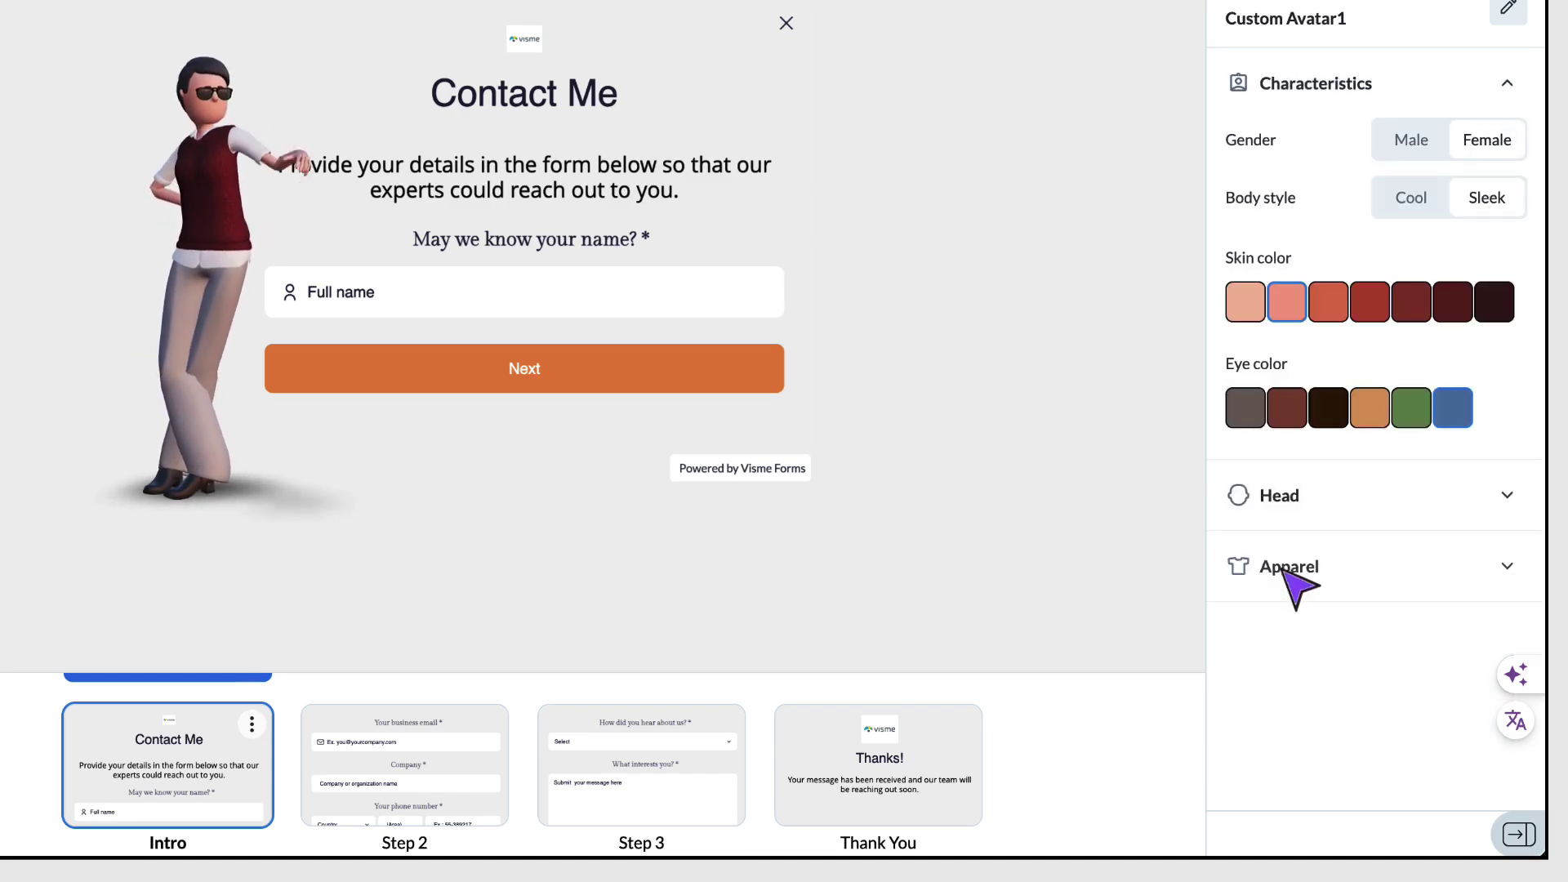
click(1508, 569)
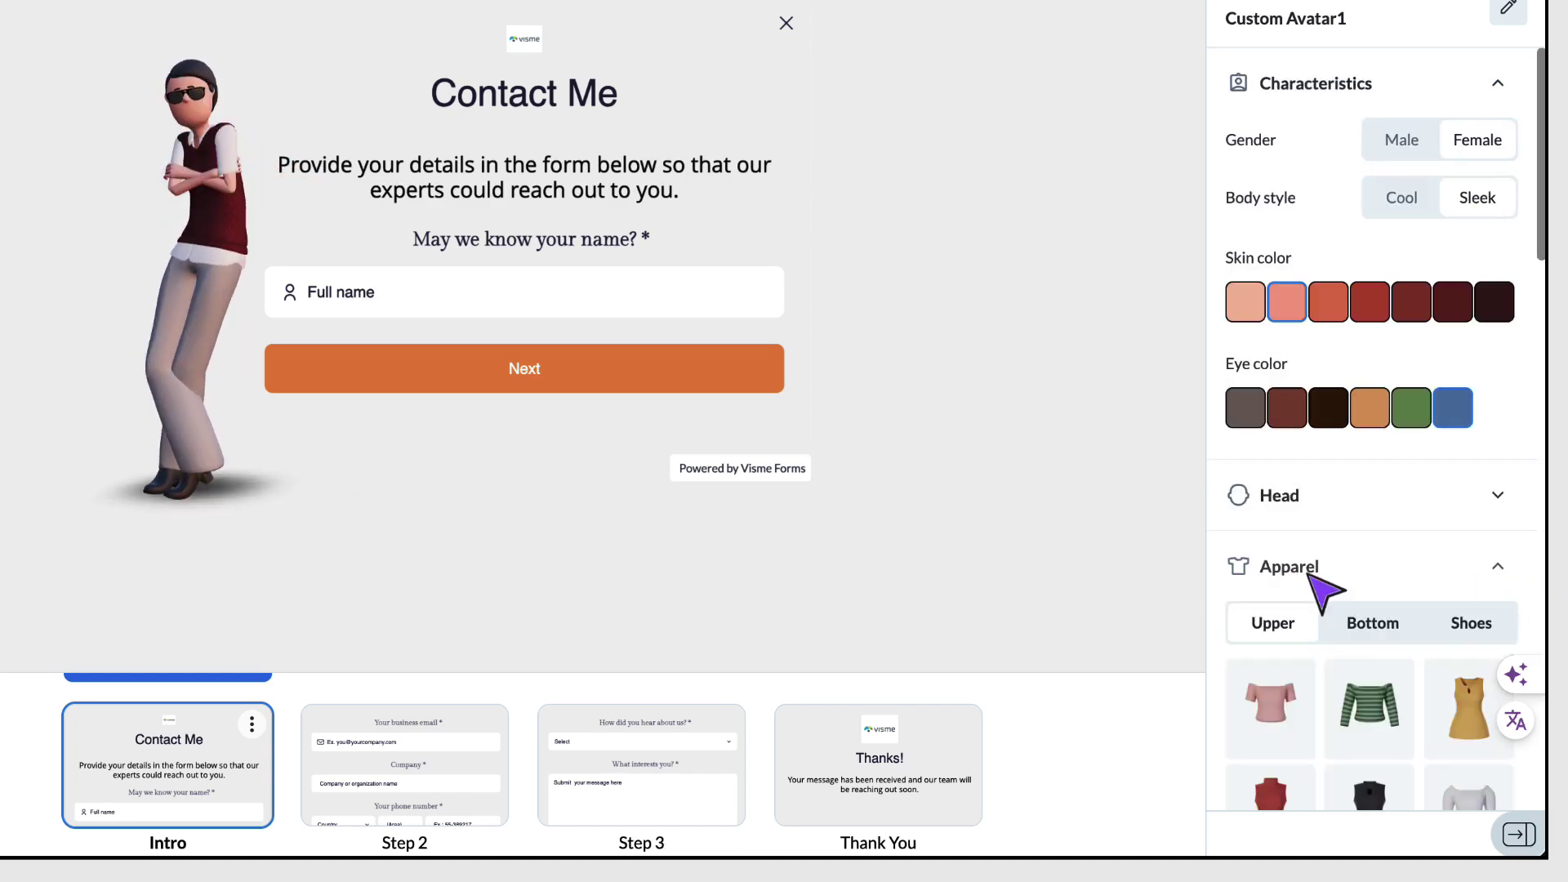
scroll(1311, 576, down, 5)
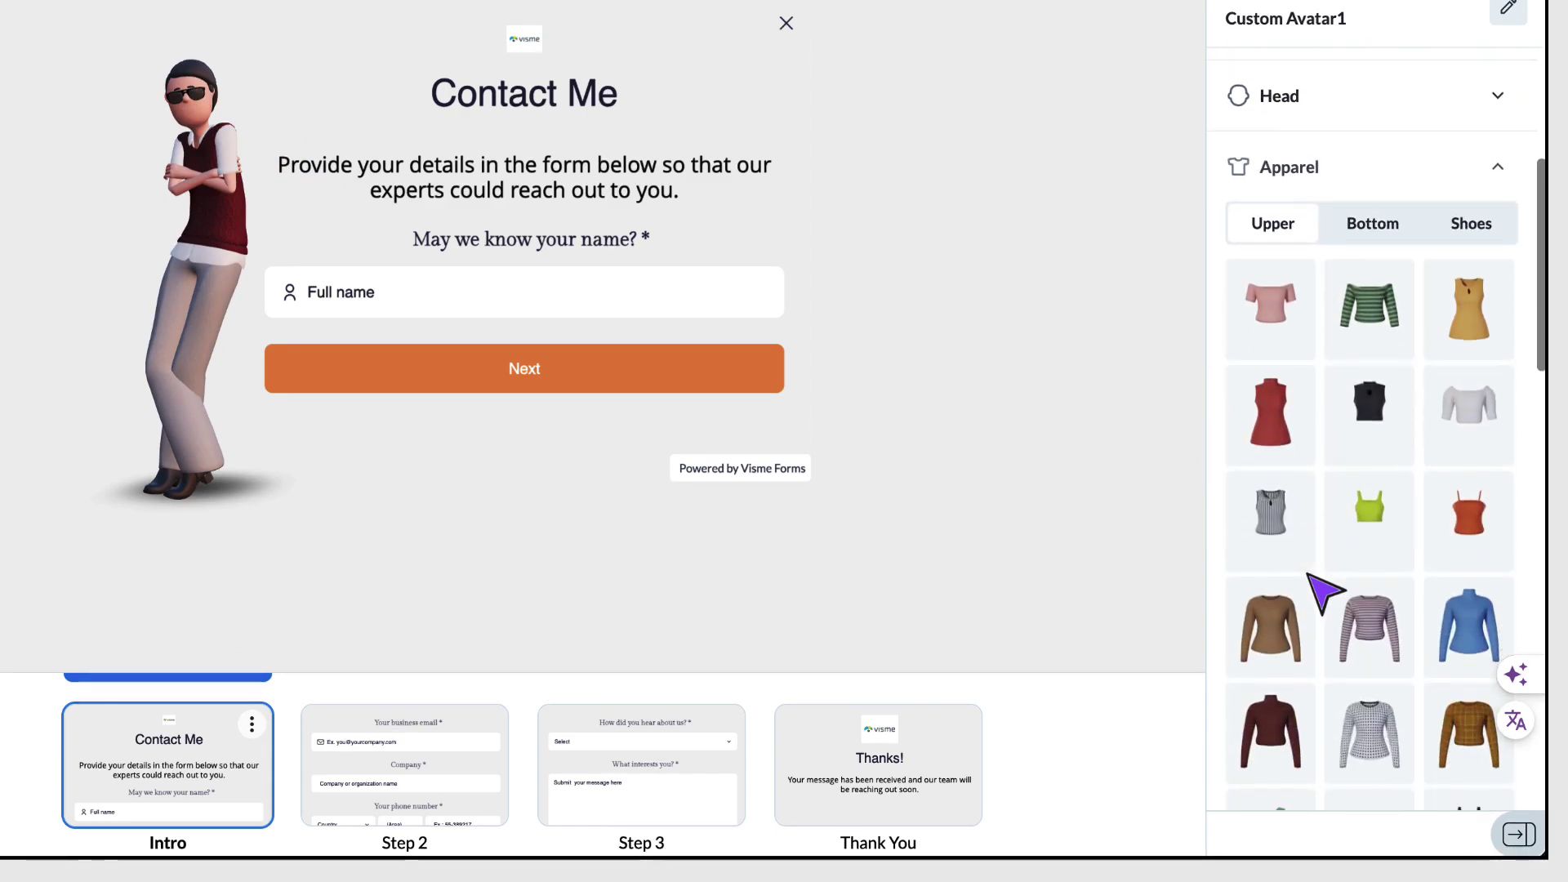
click(1379, 224)
scroll(1390, 600, down, 8)
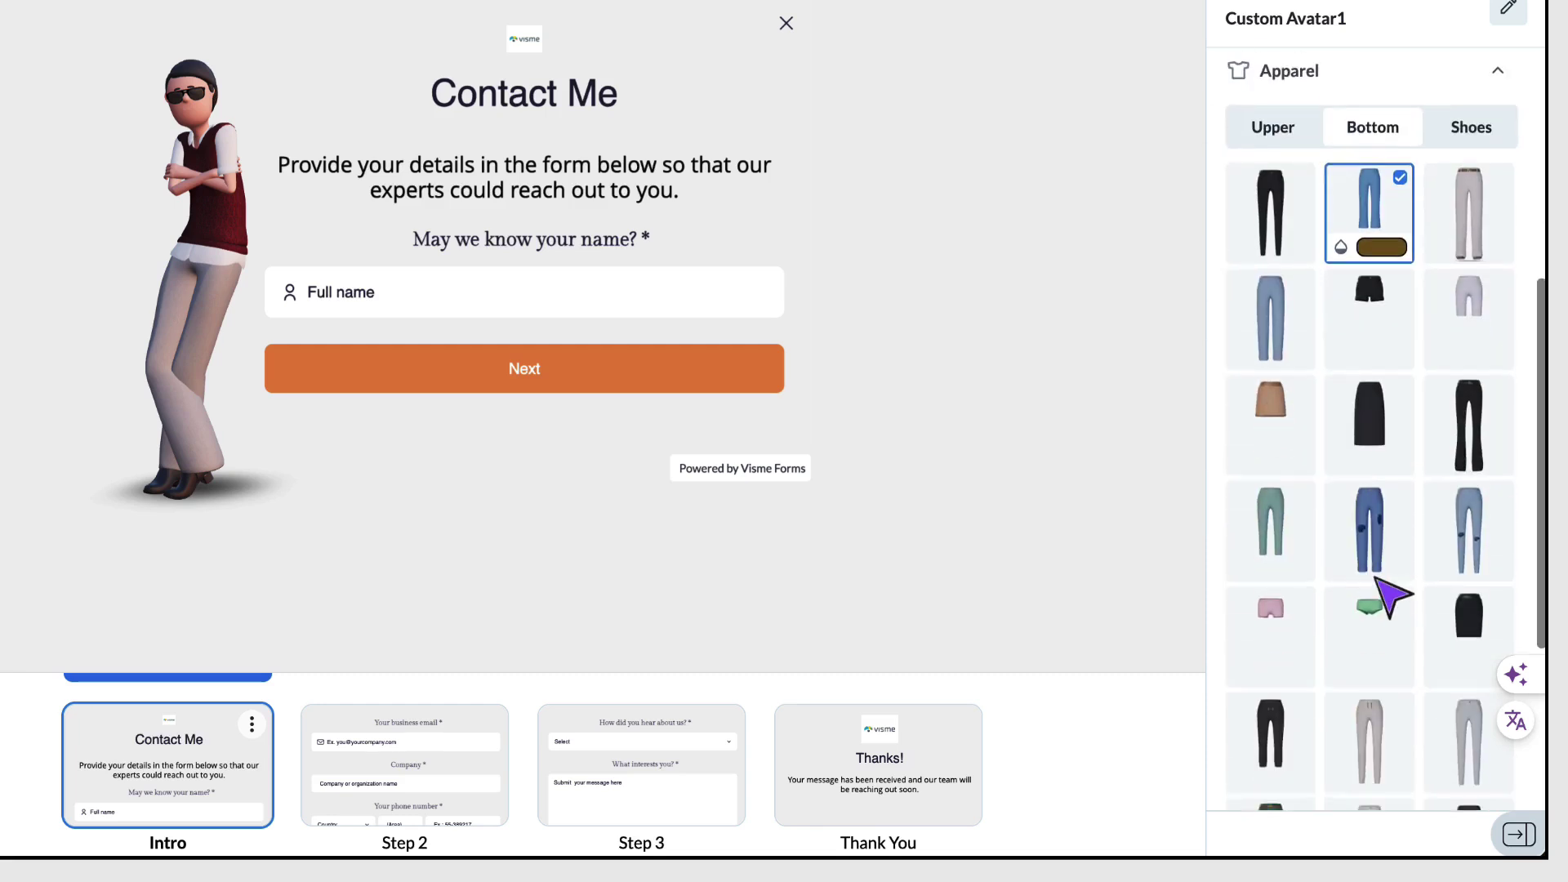
scroll(1486, 155, up, 5)
click(1472, 98)
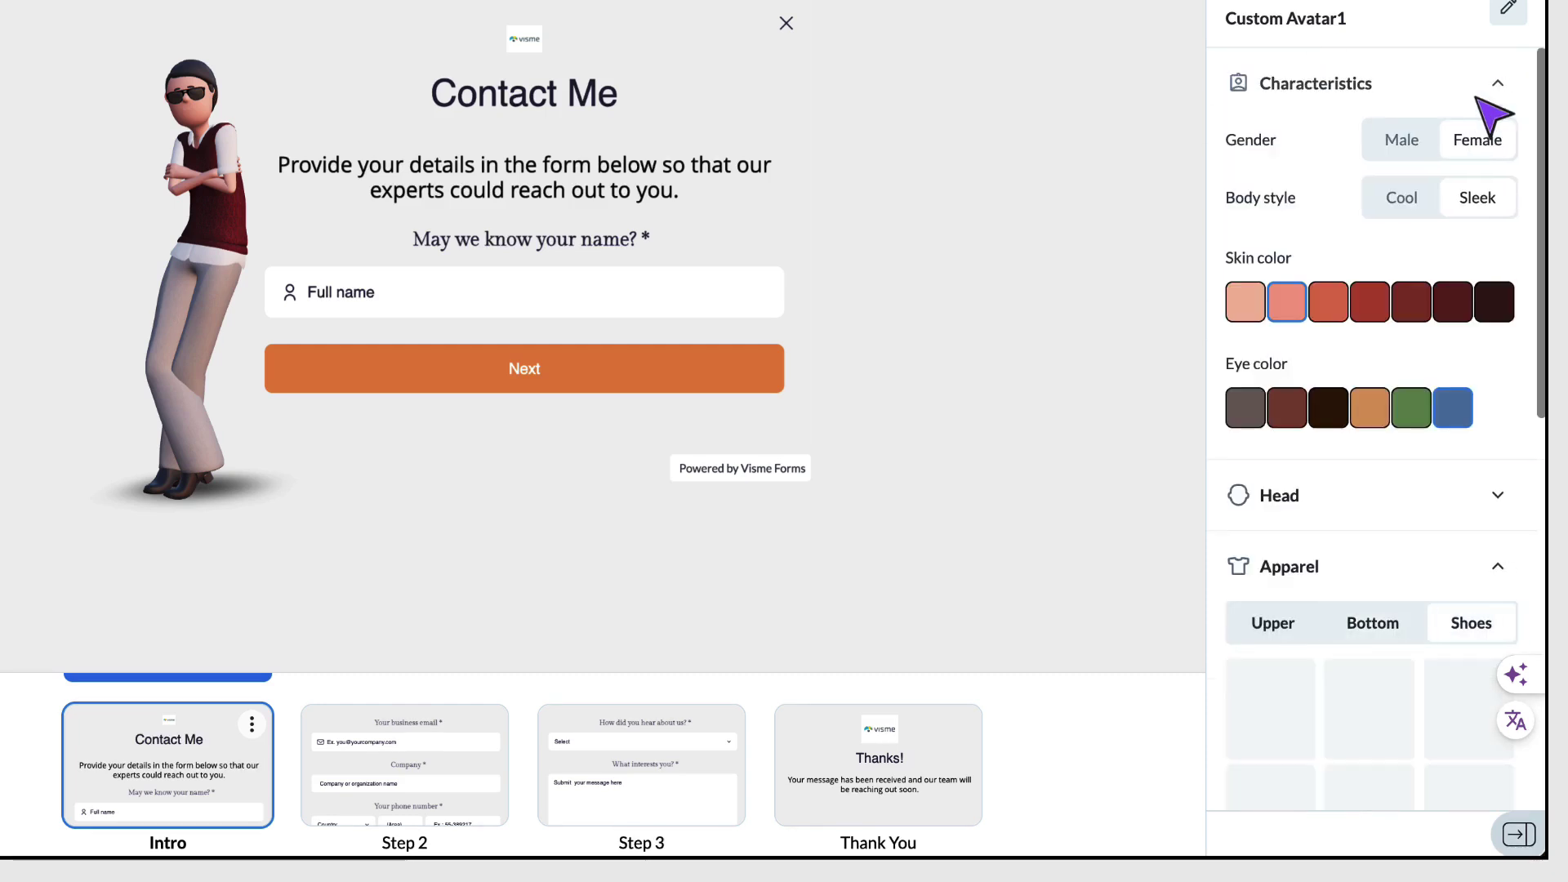
scroll(1302, 645, down, 5)
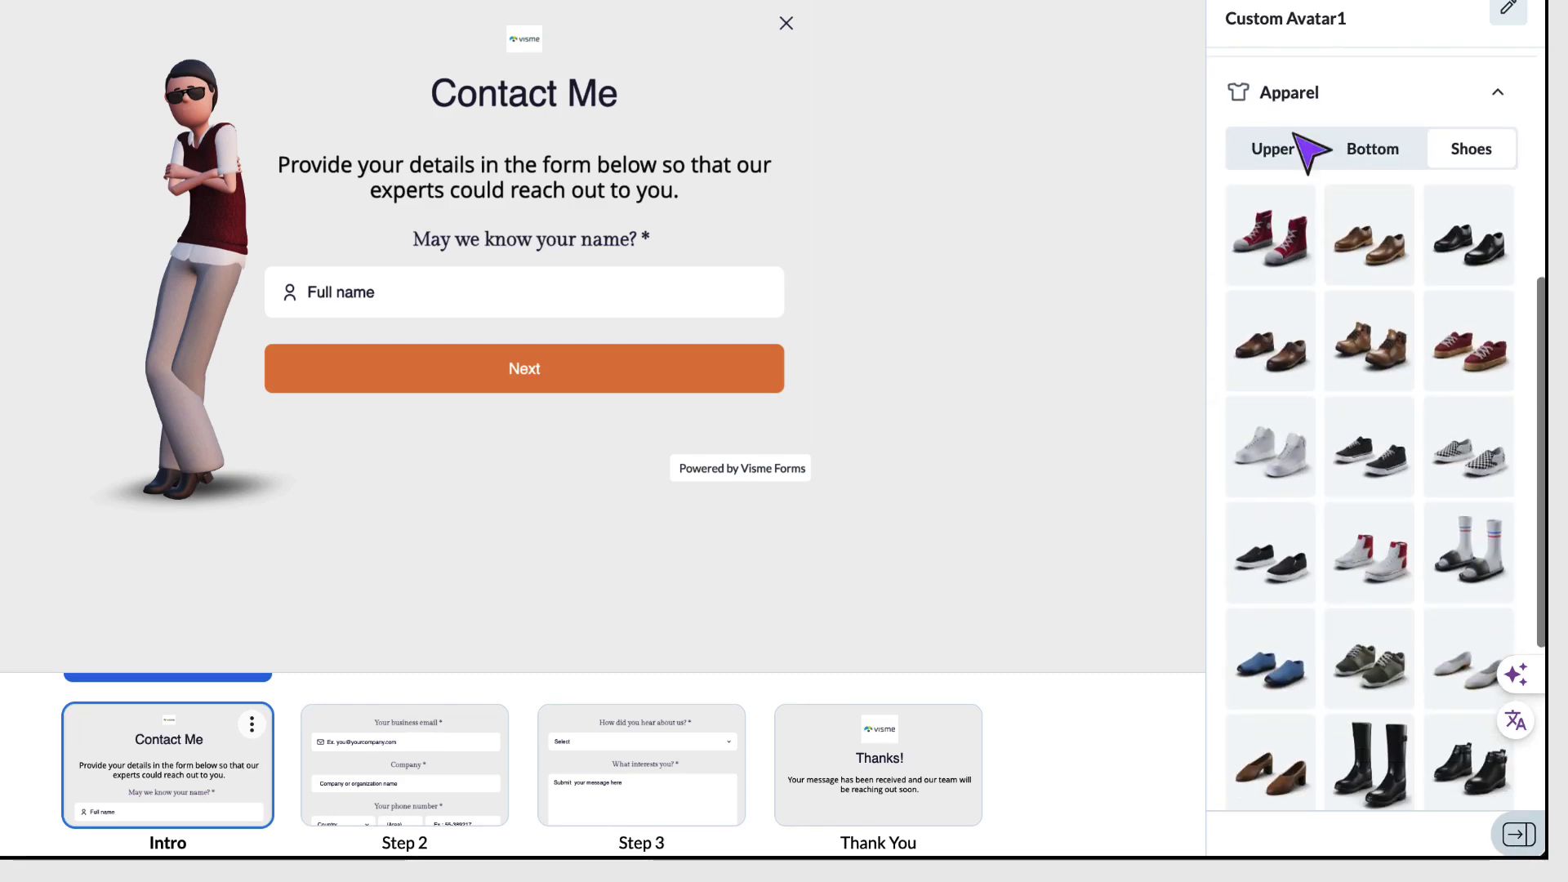
Dress the avatar in the striped top and recolour it pink.
click(1273, 149)
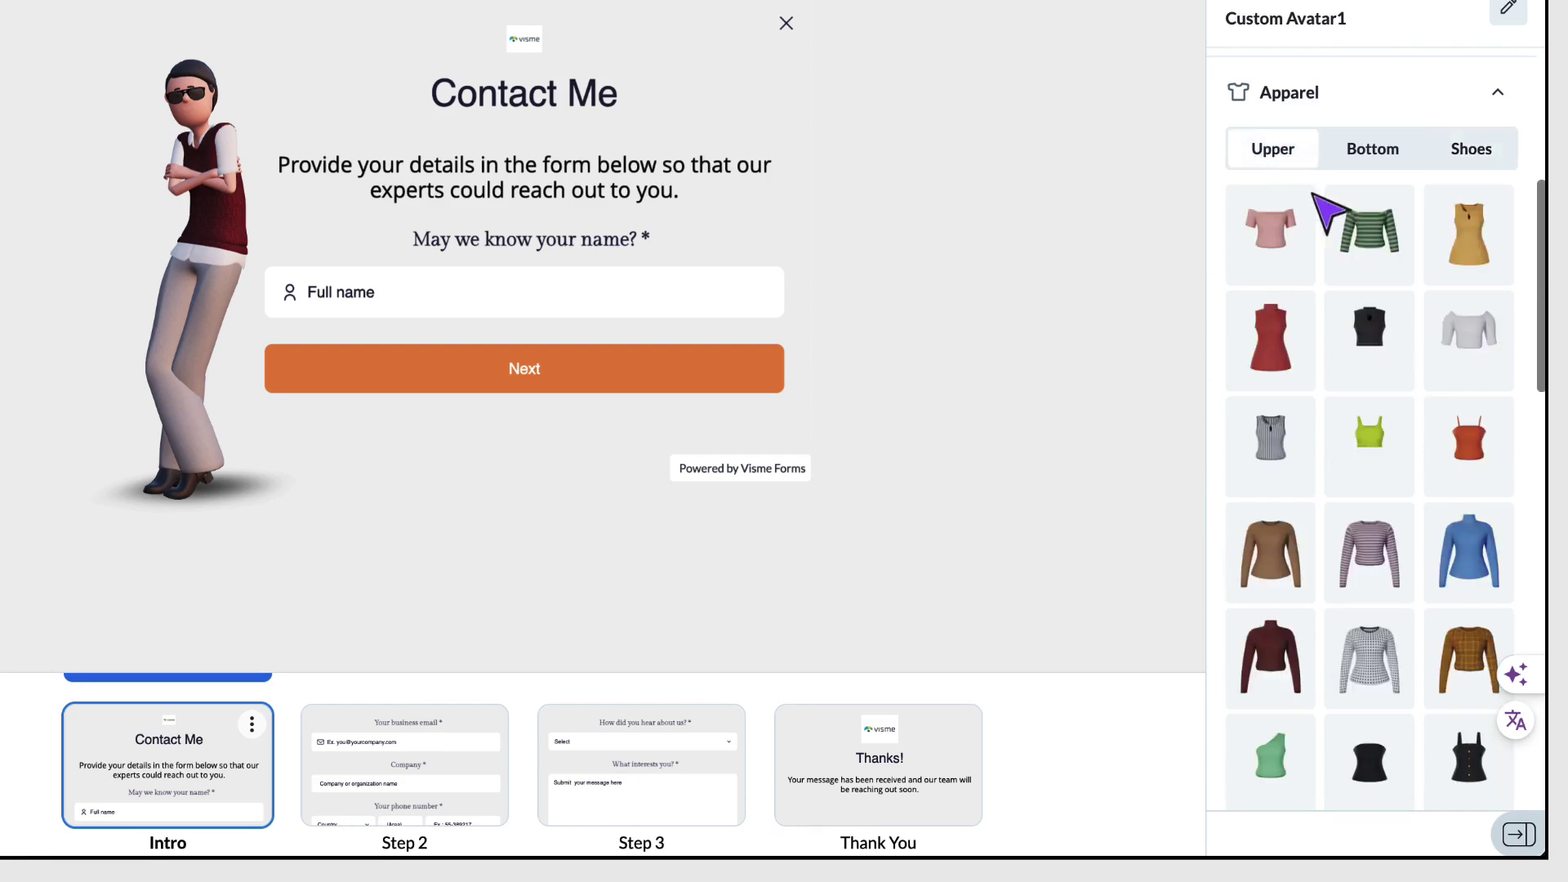
click(1387, 244)
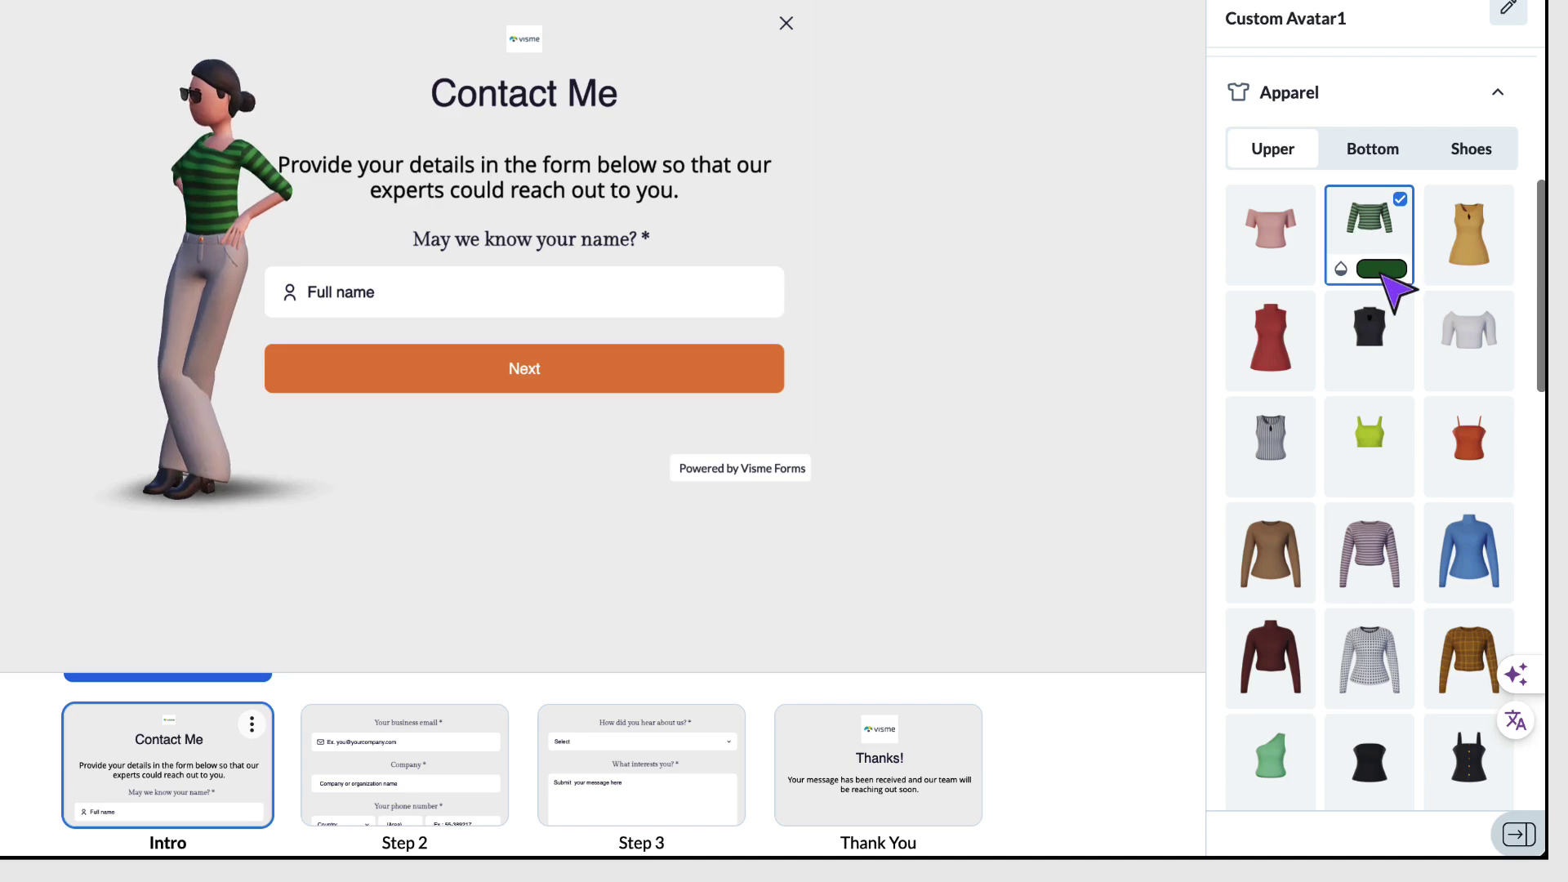
click(1382, 270)
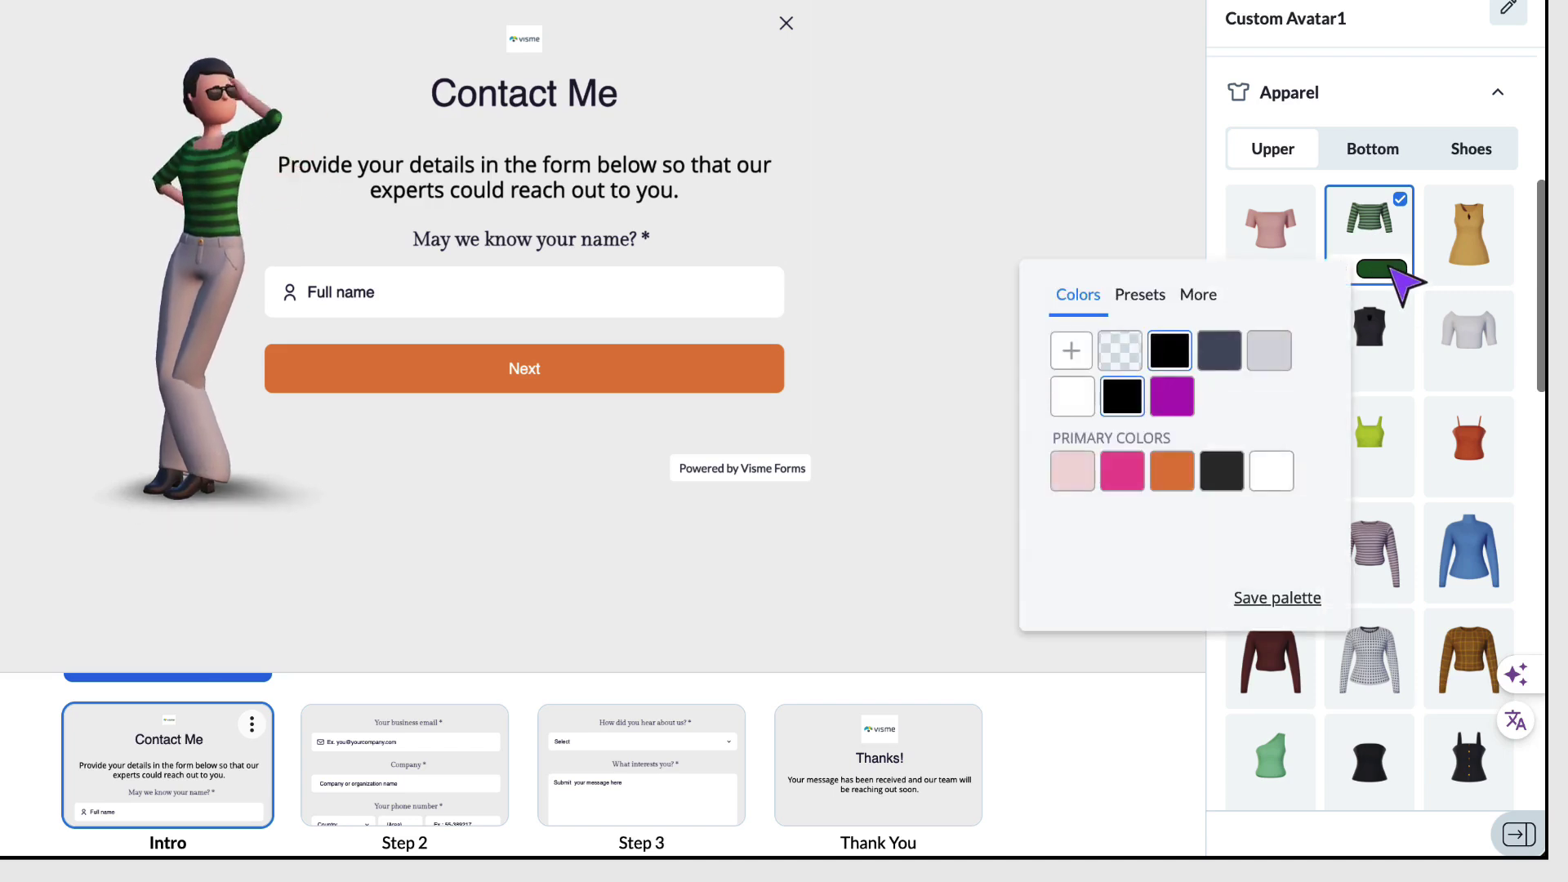
click(1127, 485)
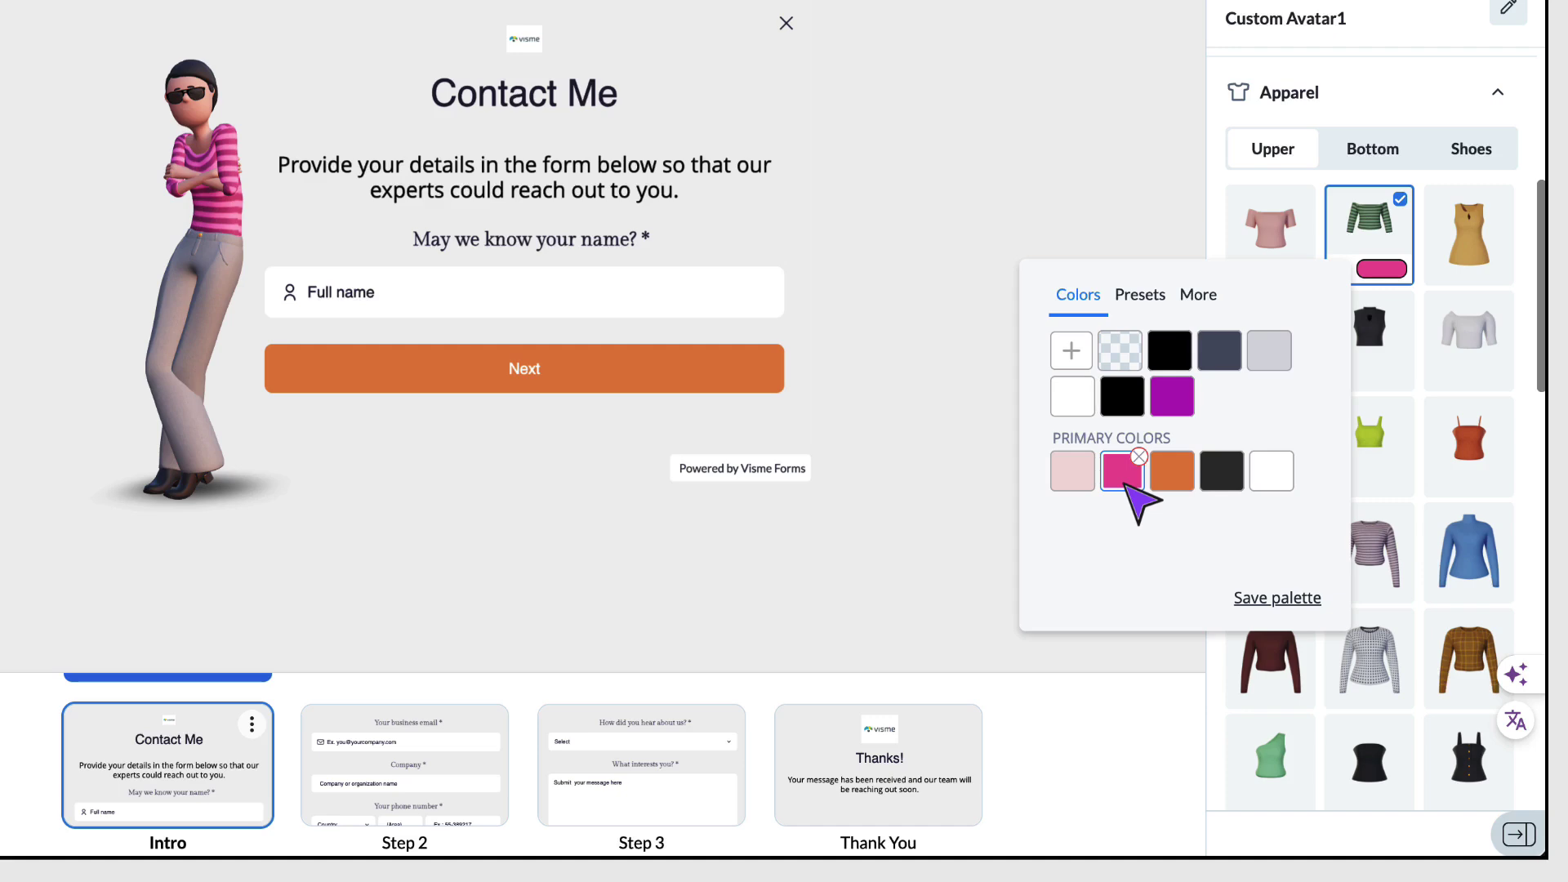
key(Escape)
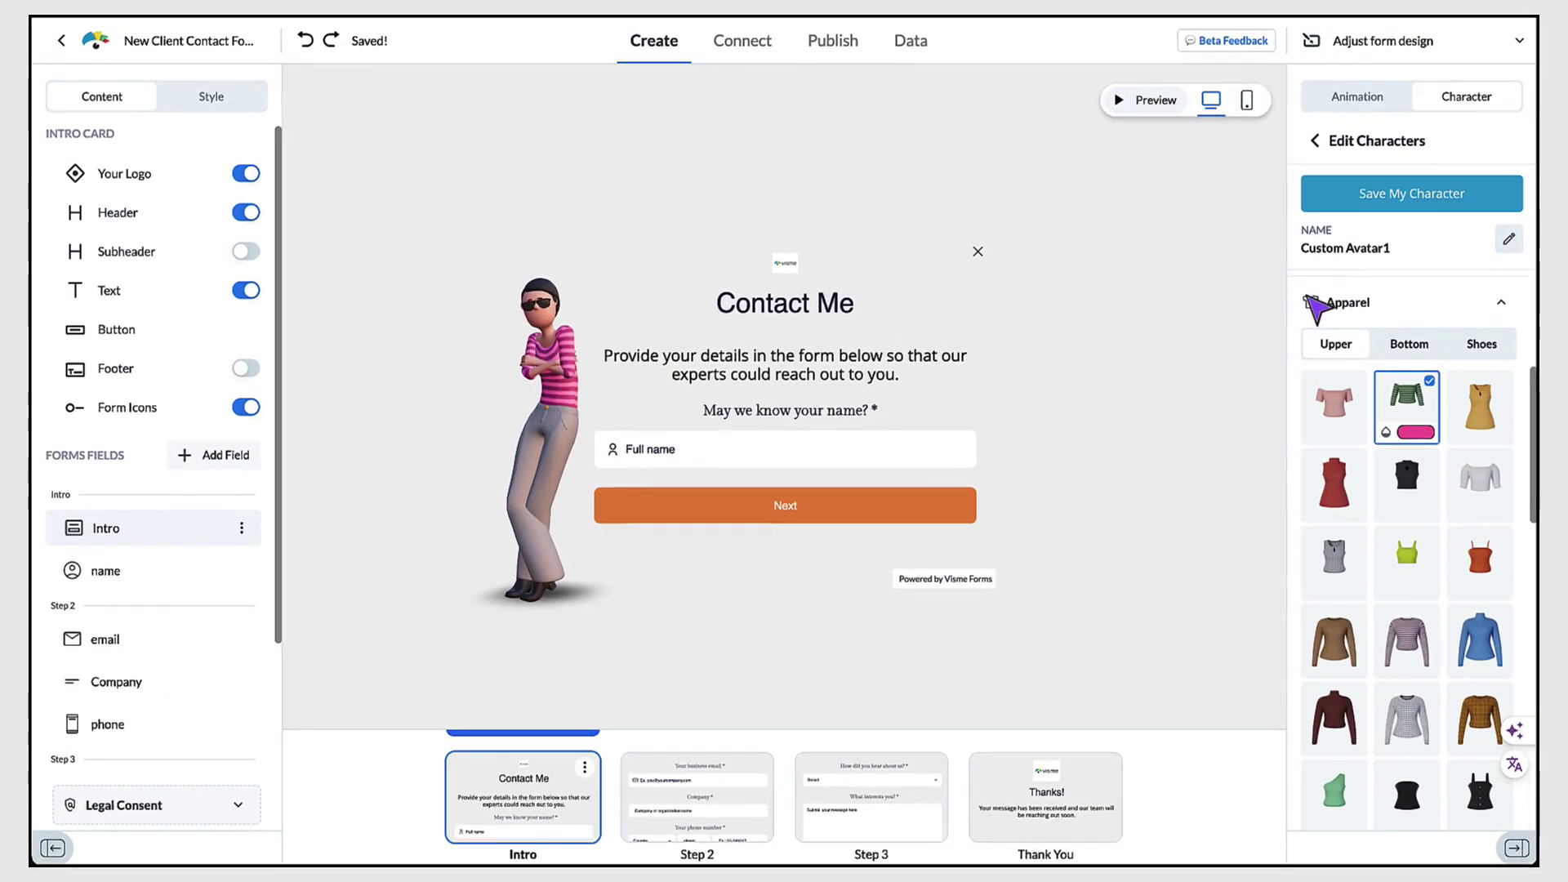
Rename the custom avatar to 'visme character' and save it to My Characters.
click(1509, 239)
triple_click(1323, 237)
text(visme character)
click(1480, 241)
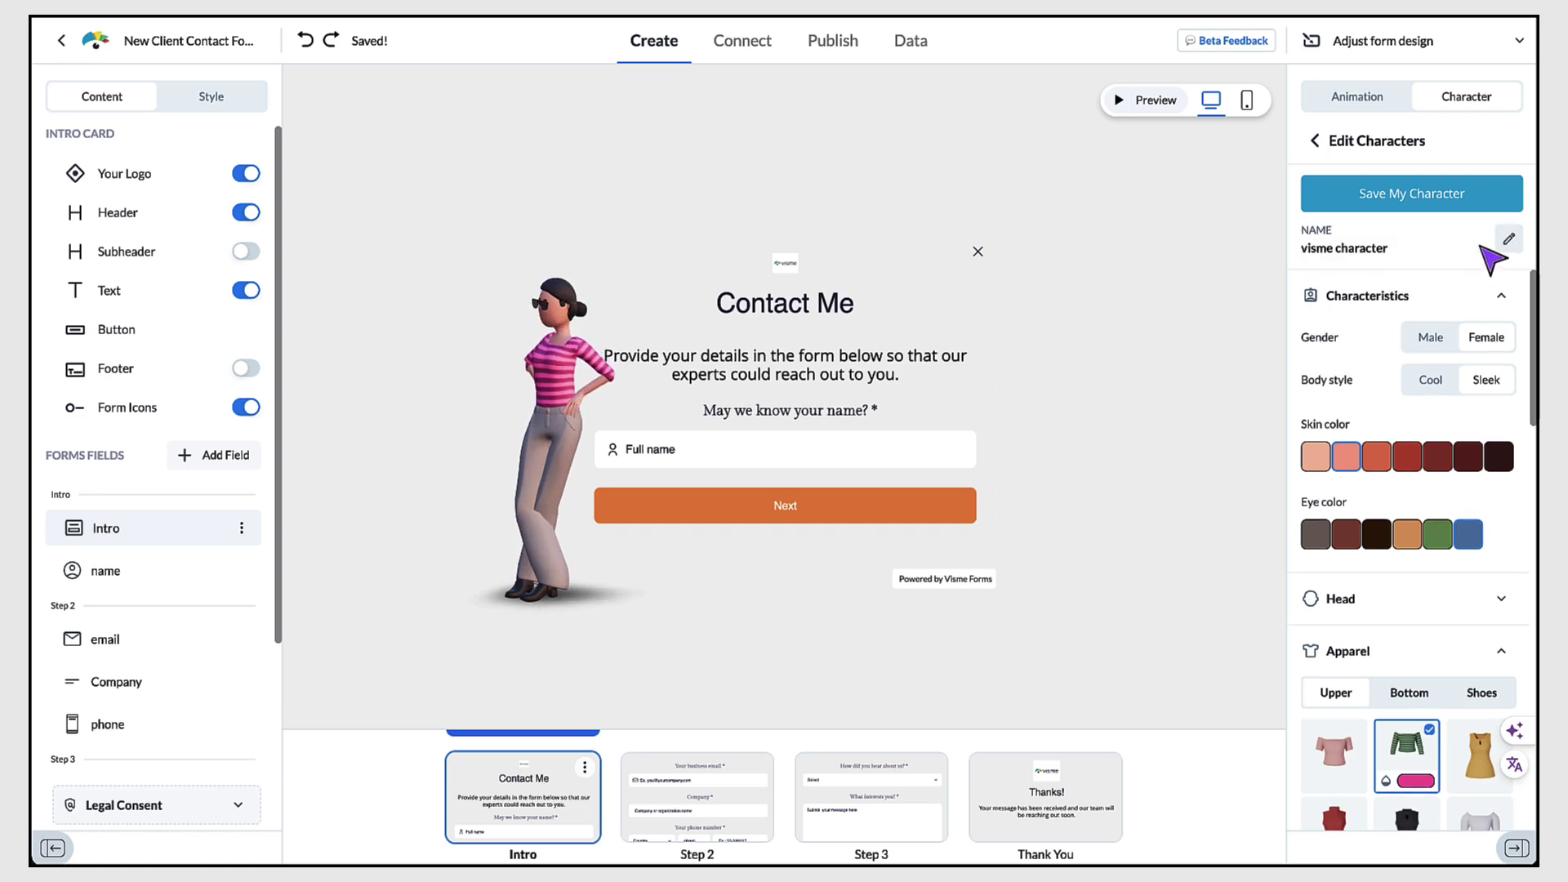
click(1384, 188)
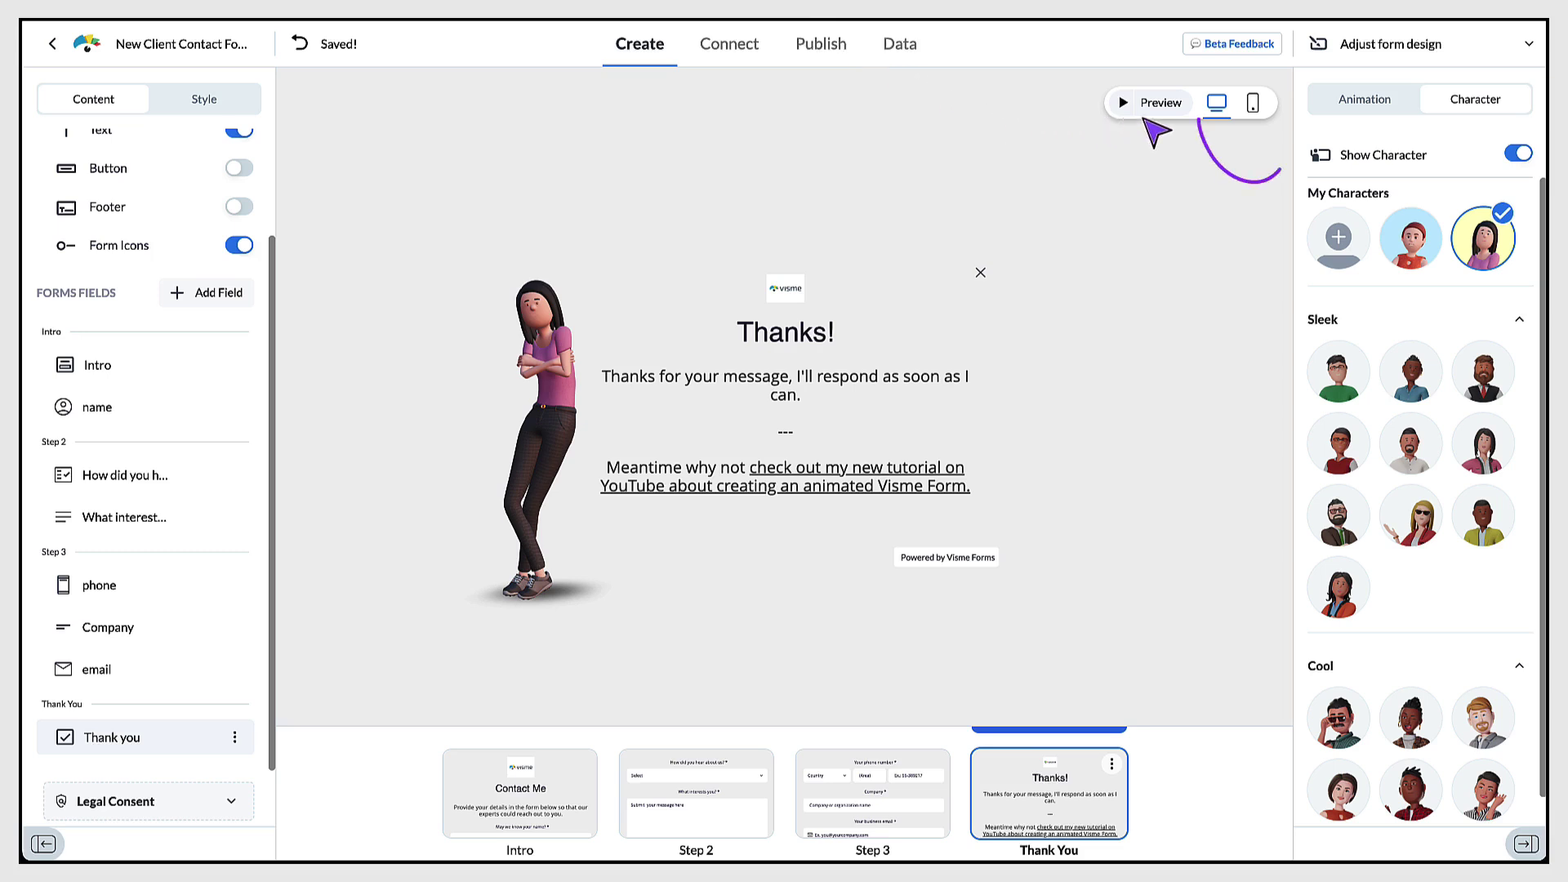
Preview the form's Step 2 and Step 3 cards in the mobile layout.
click(1255, 104)
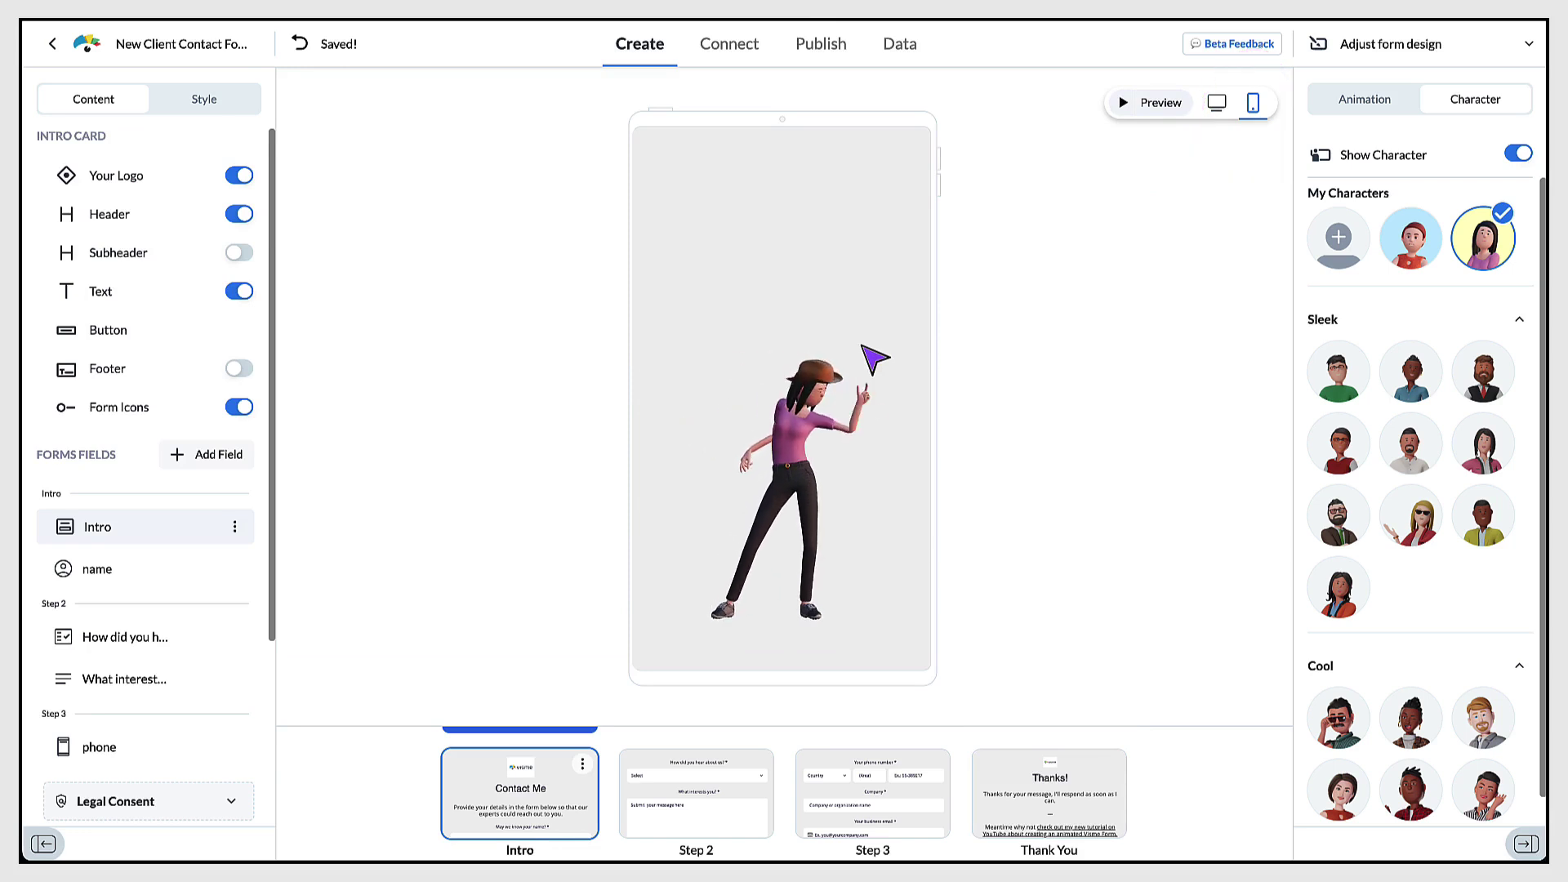
click(699, 788)
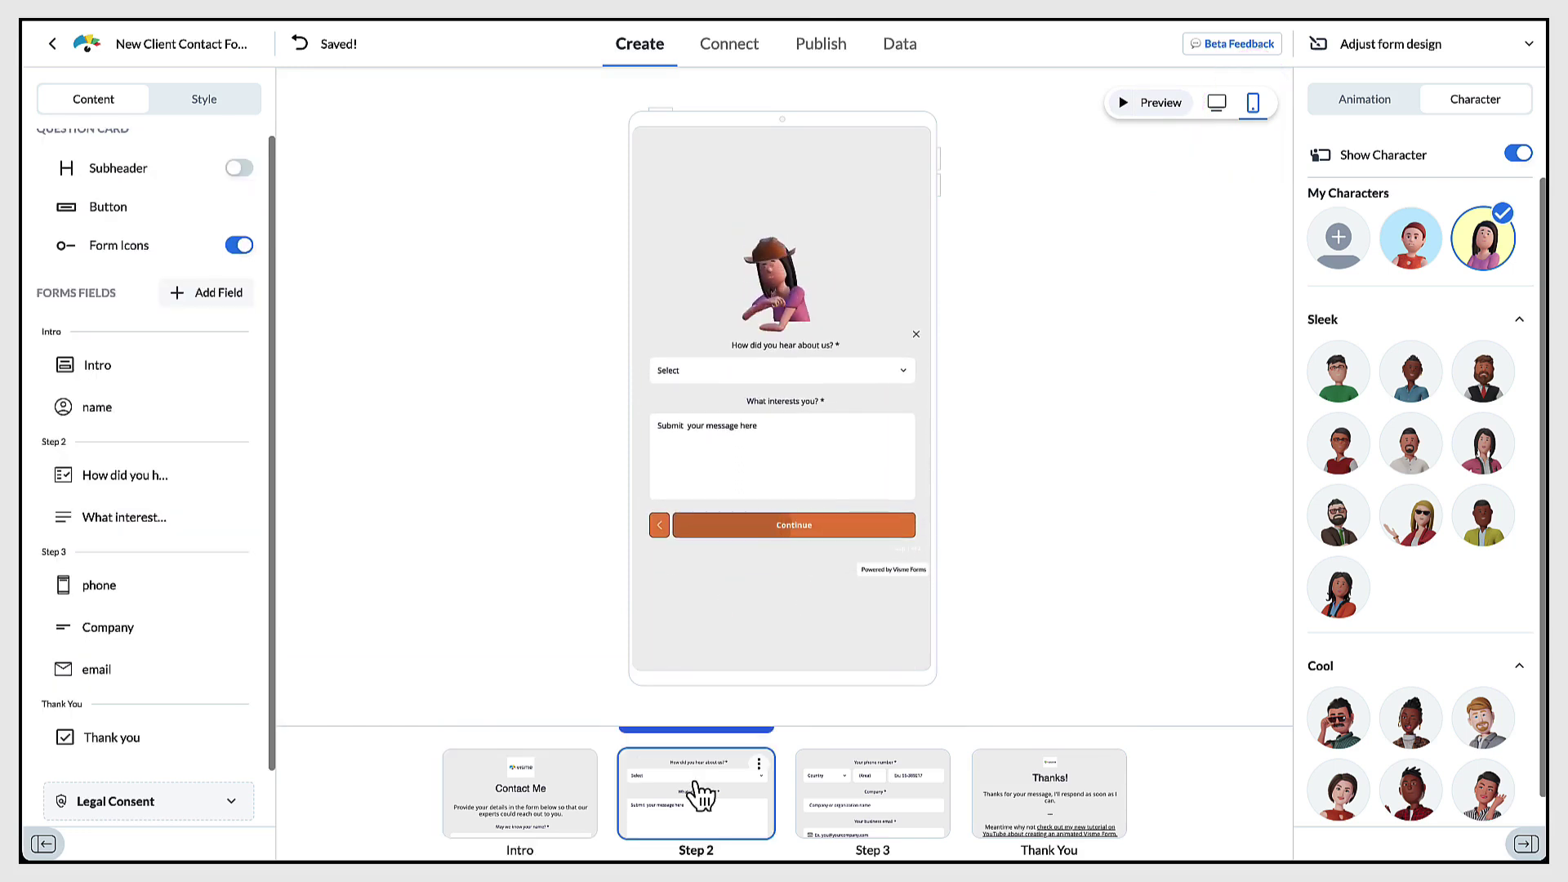
click(833, 796)
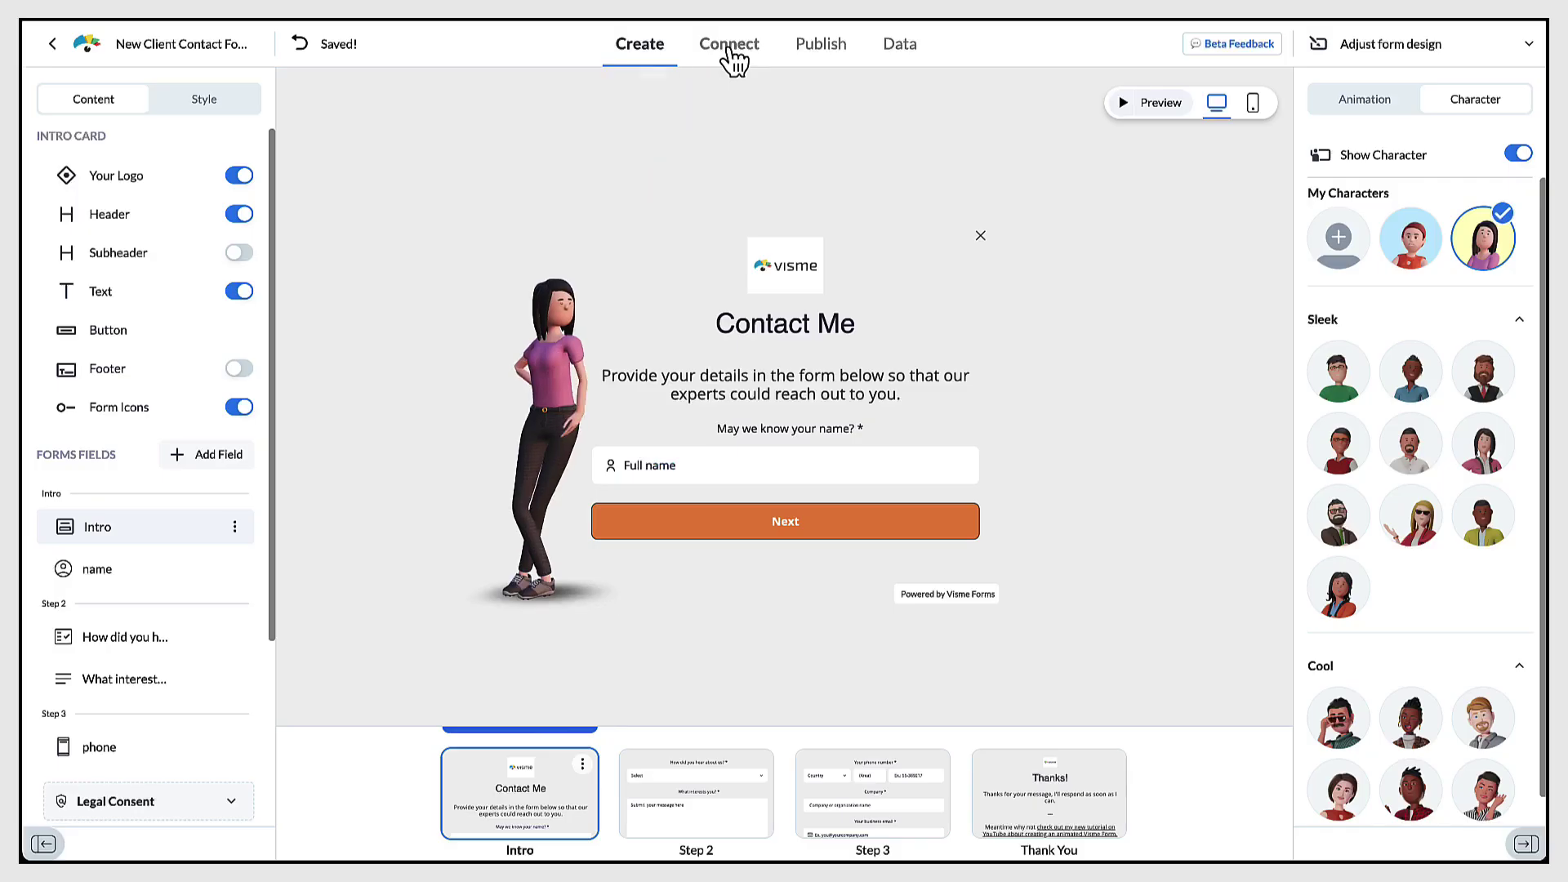
Browse the Connect tab integrations, trying the ConvertKit connection along the way.
click(731, 47)
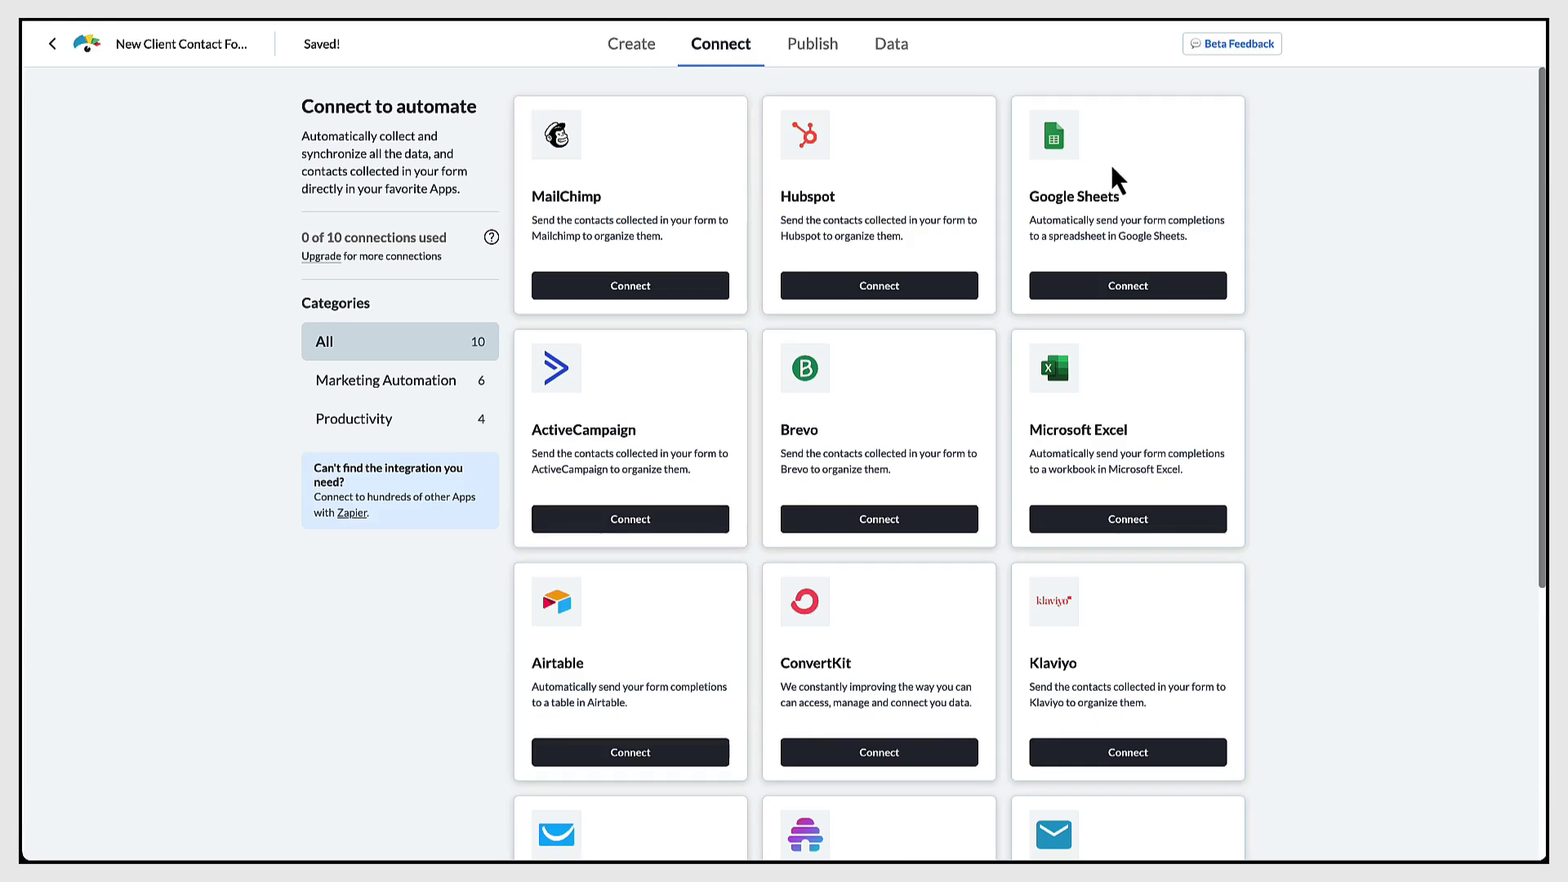
scroll(1117, 180, down, 3)
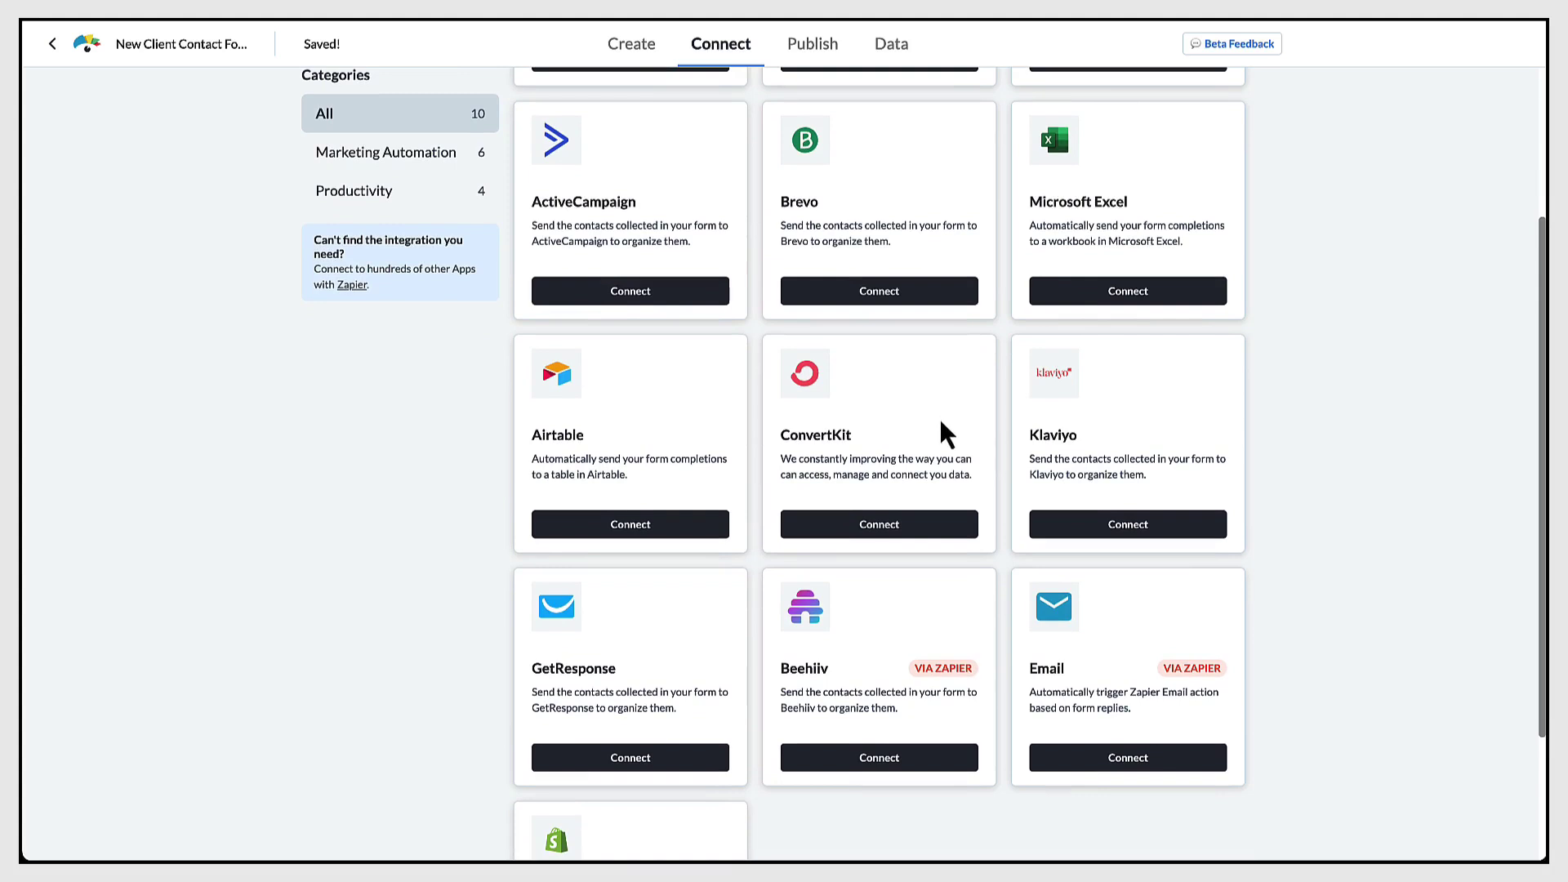
click(870, 533)
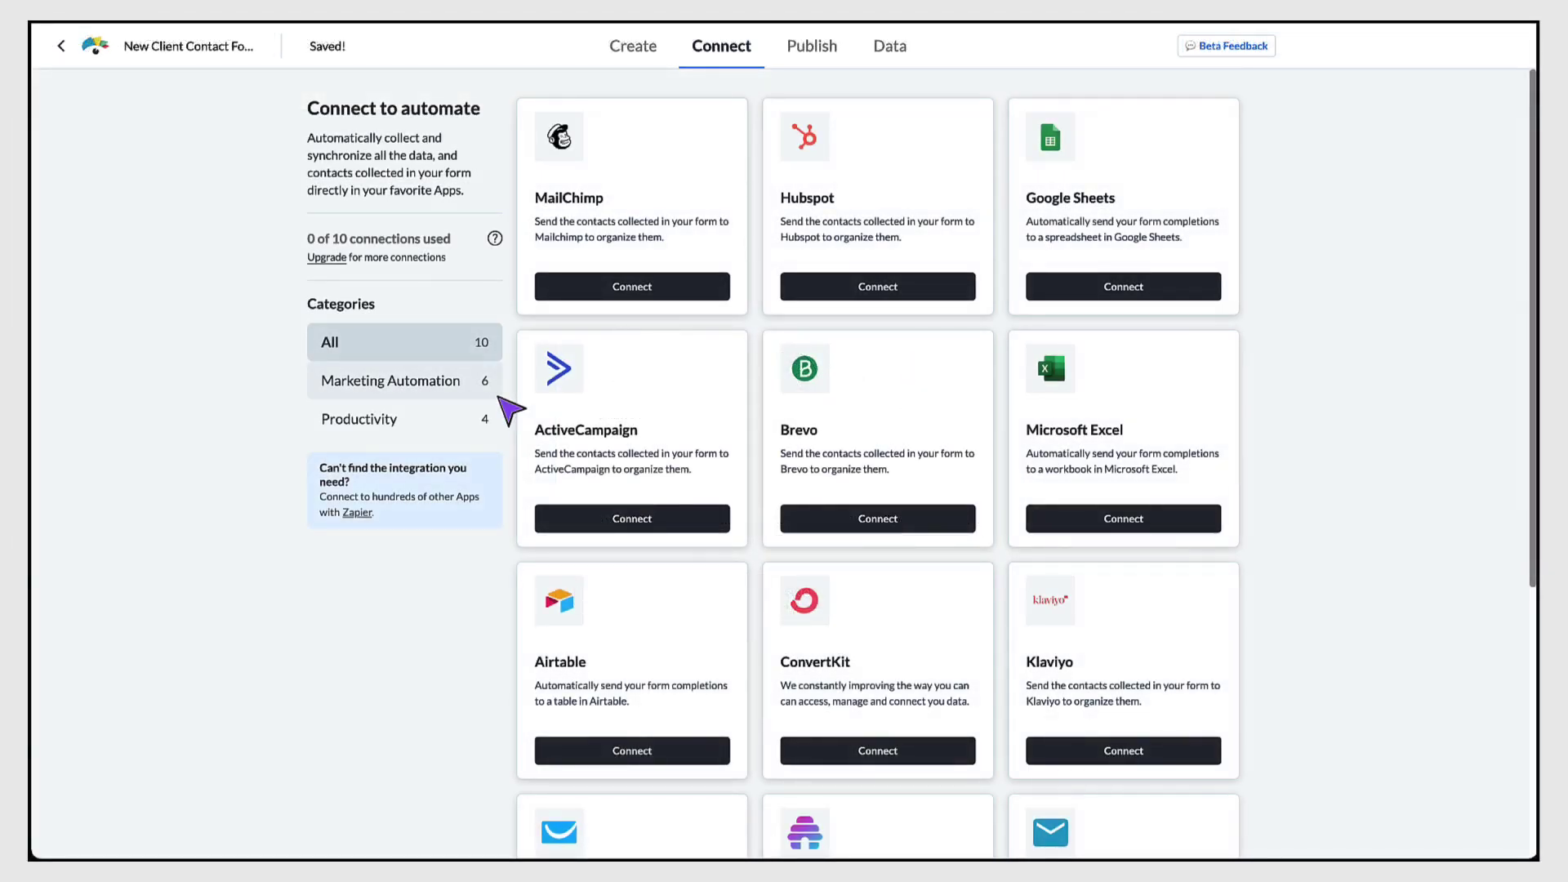
scroll(668, 495, down, 3)
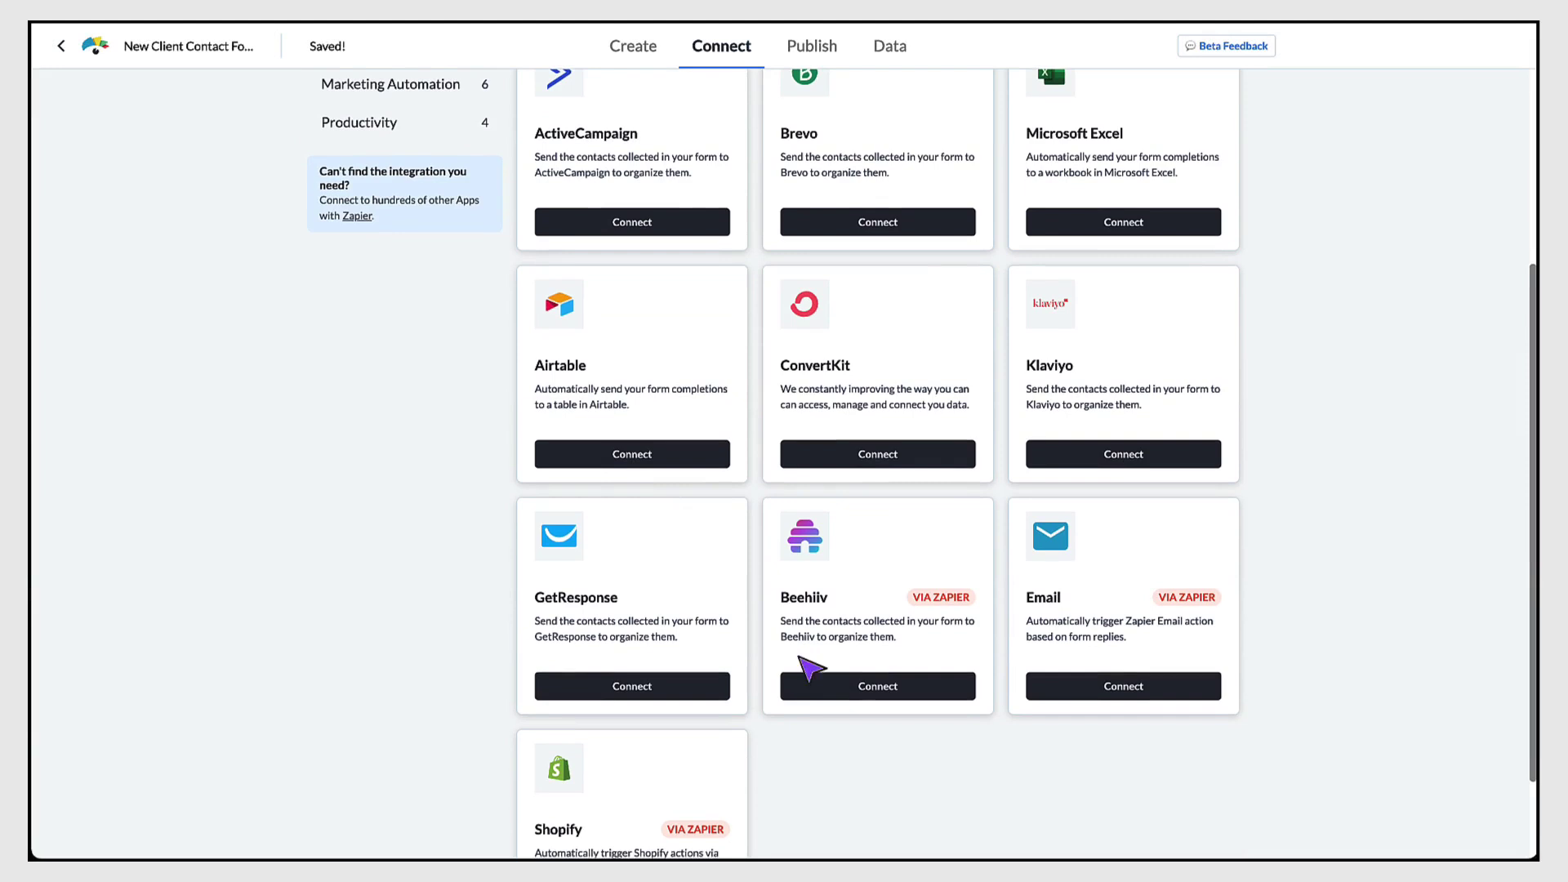
scroll(817, 664, down, 1)
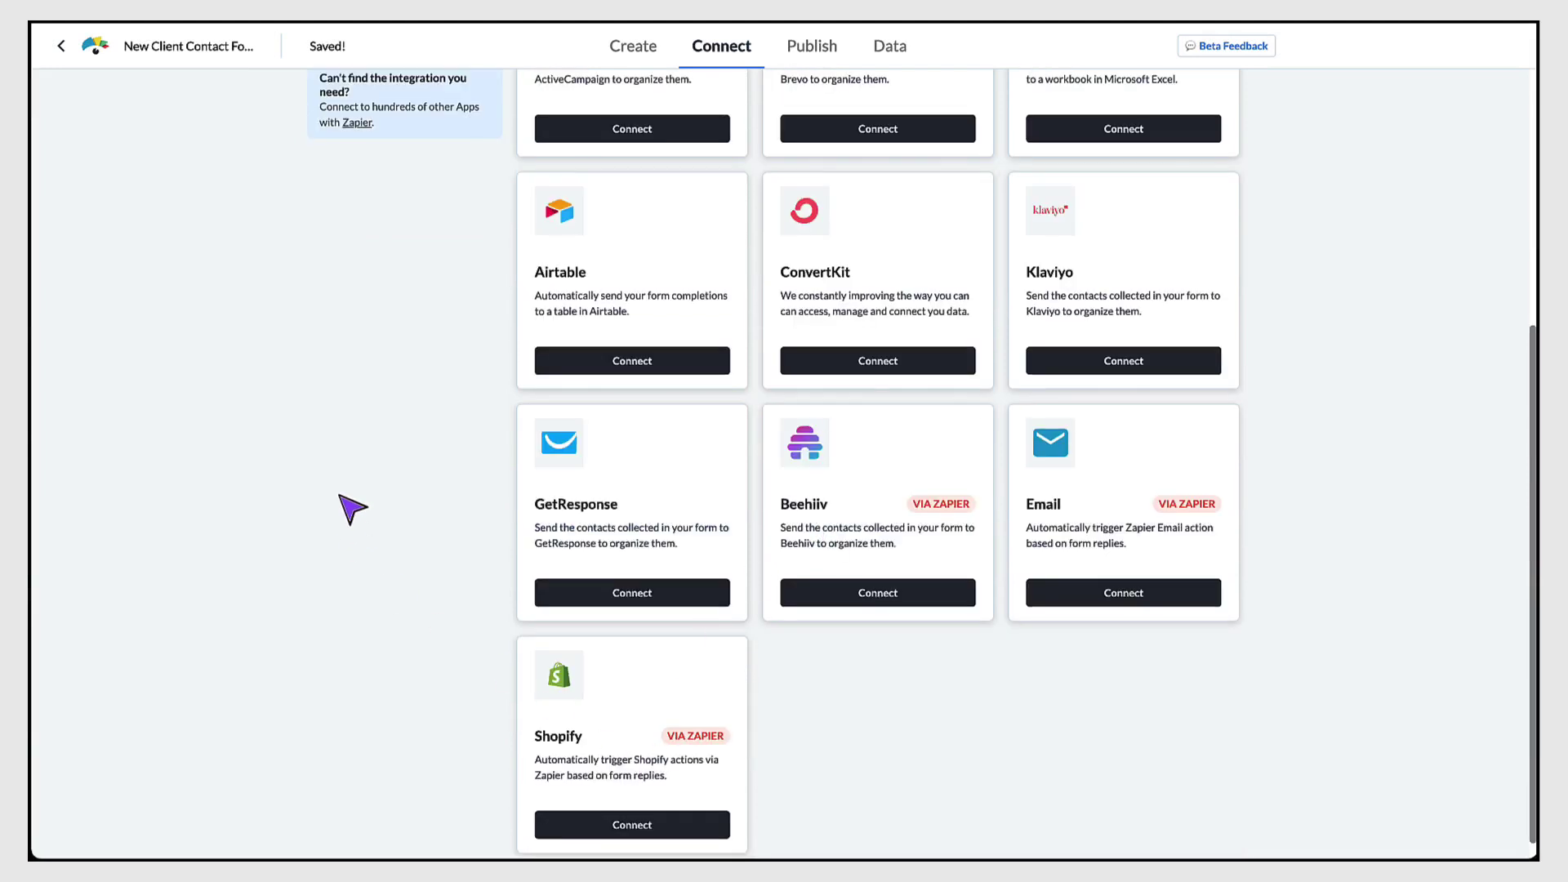
scroll(351, 508, up, 2)
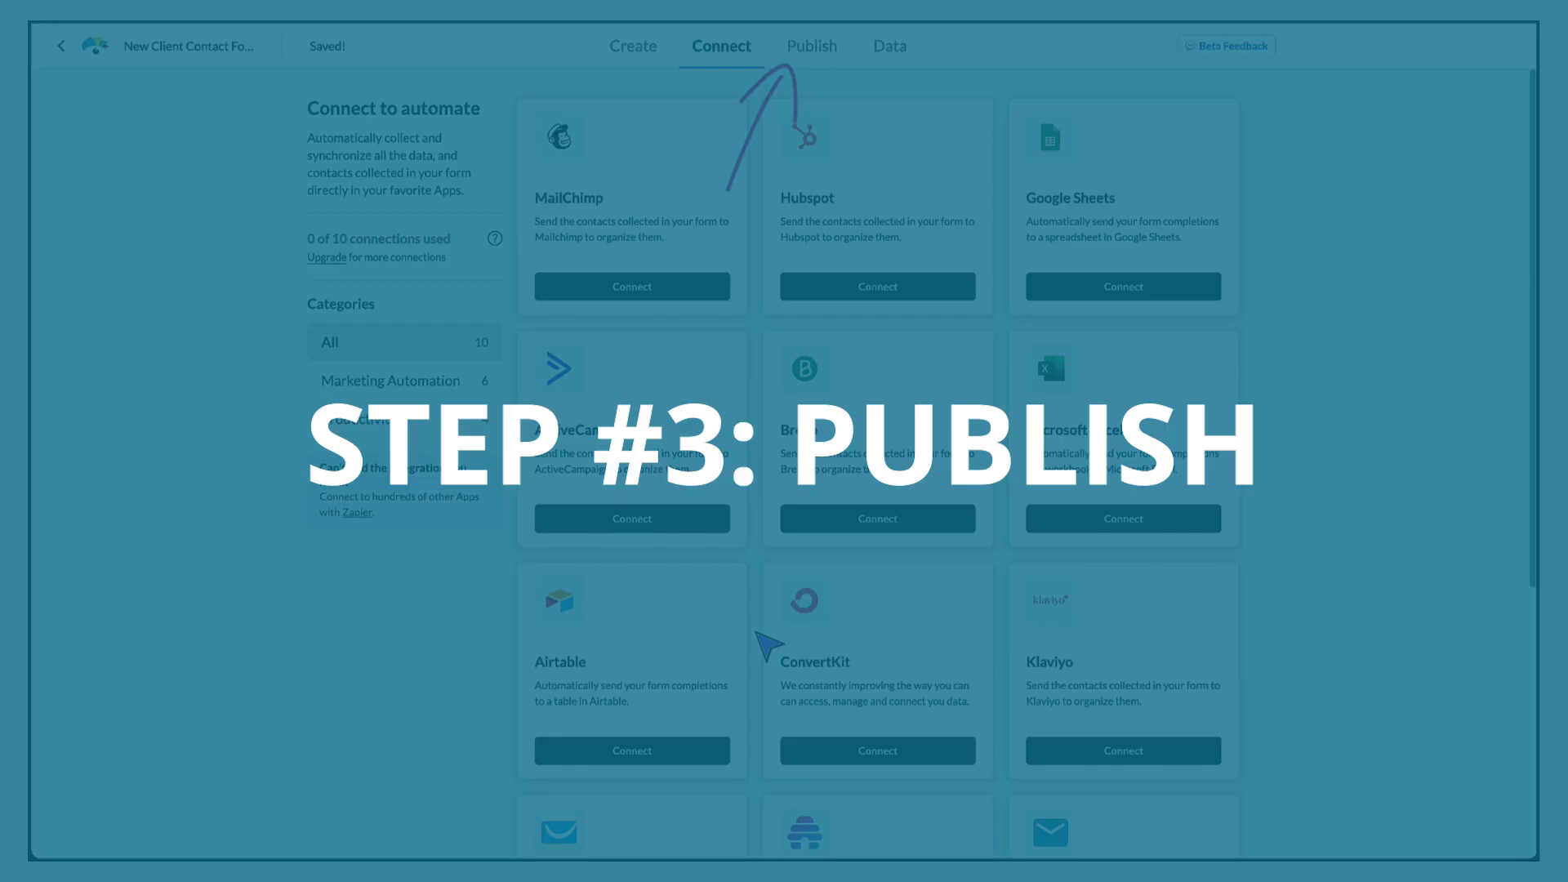
scroll(828, 155, down, 5)
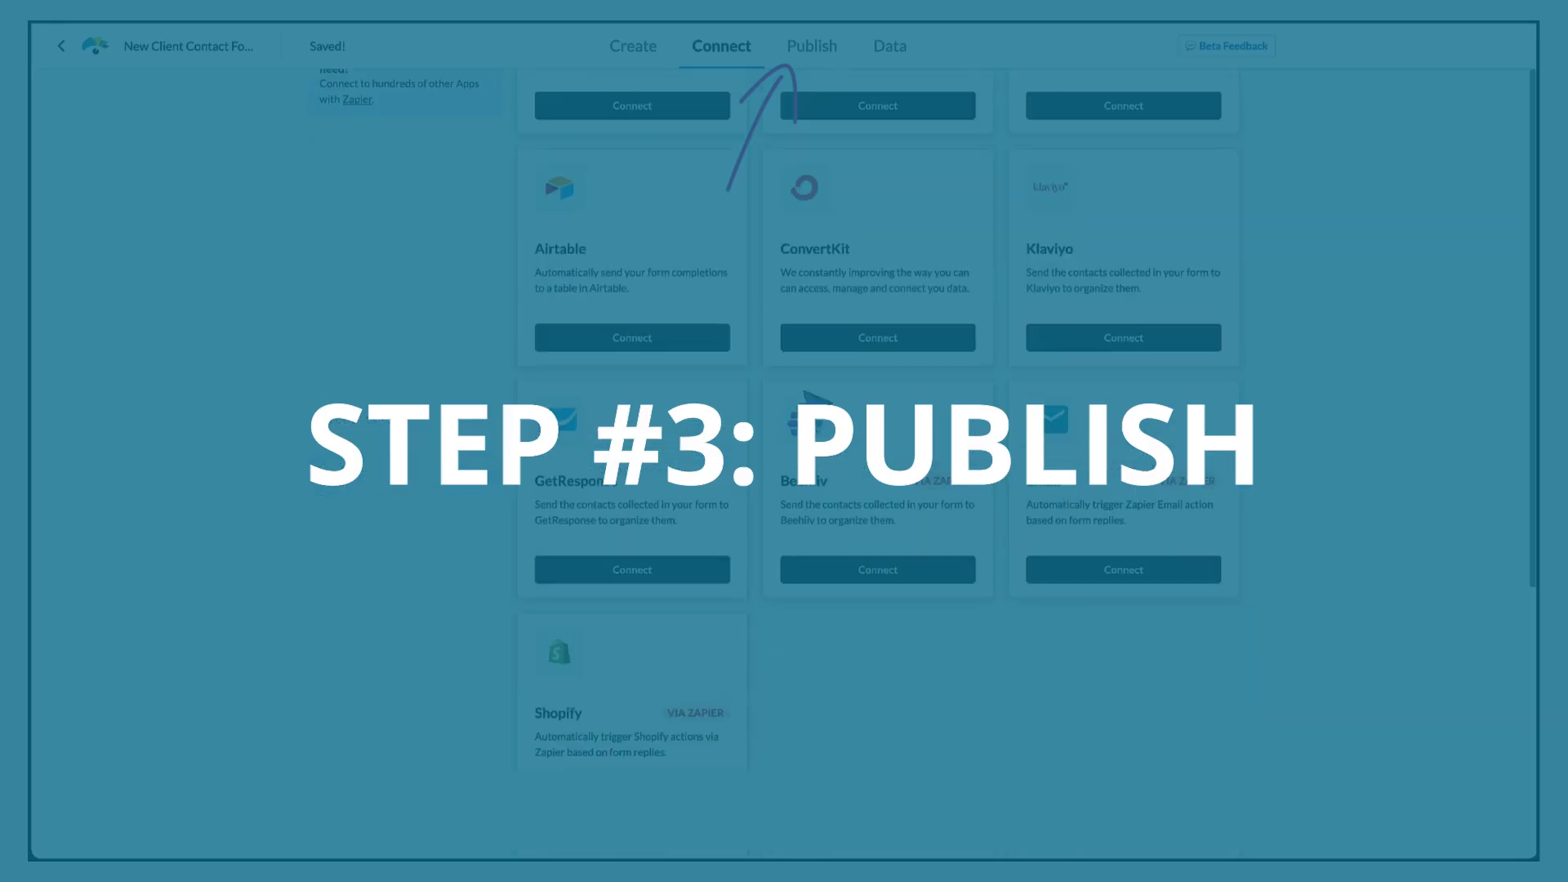
Publish the New Client Contact Form from the 'Ready to publish?' page.
click(811, 49)
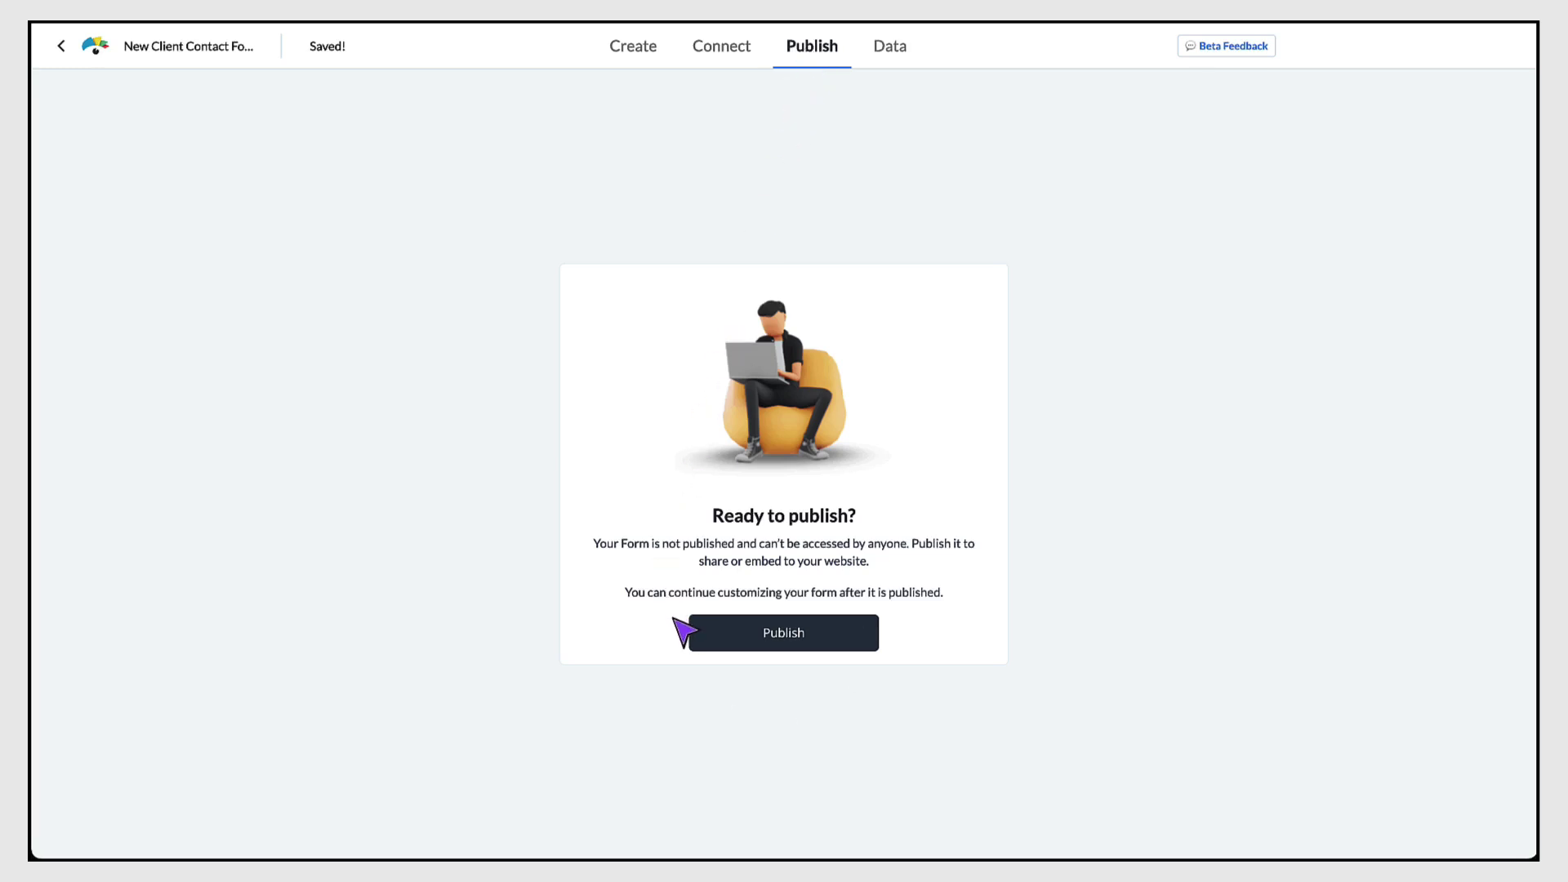
click(770, 639)
click(770, 640)
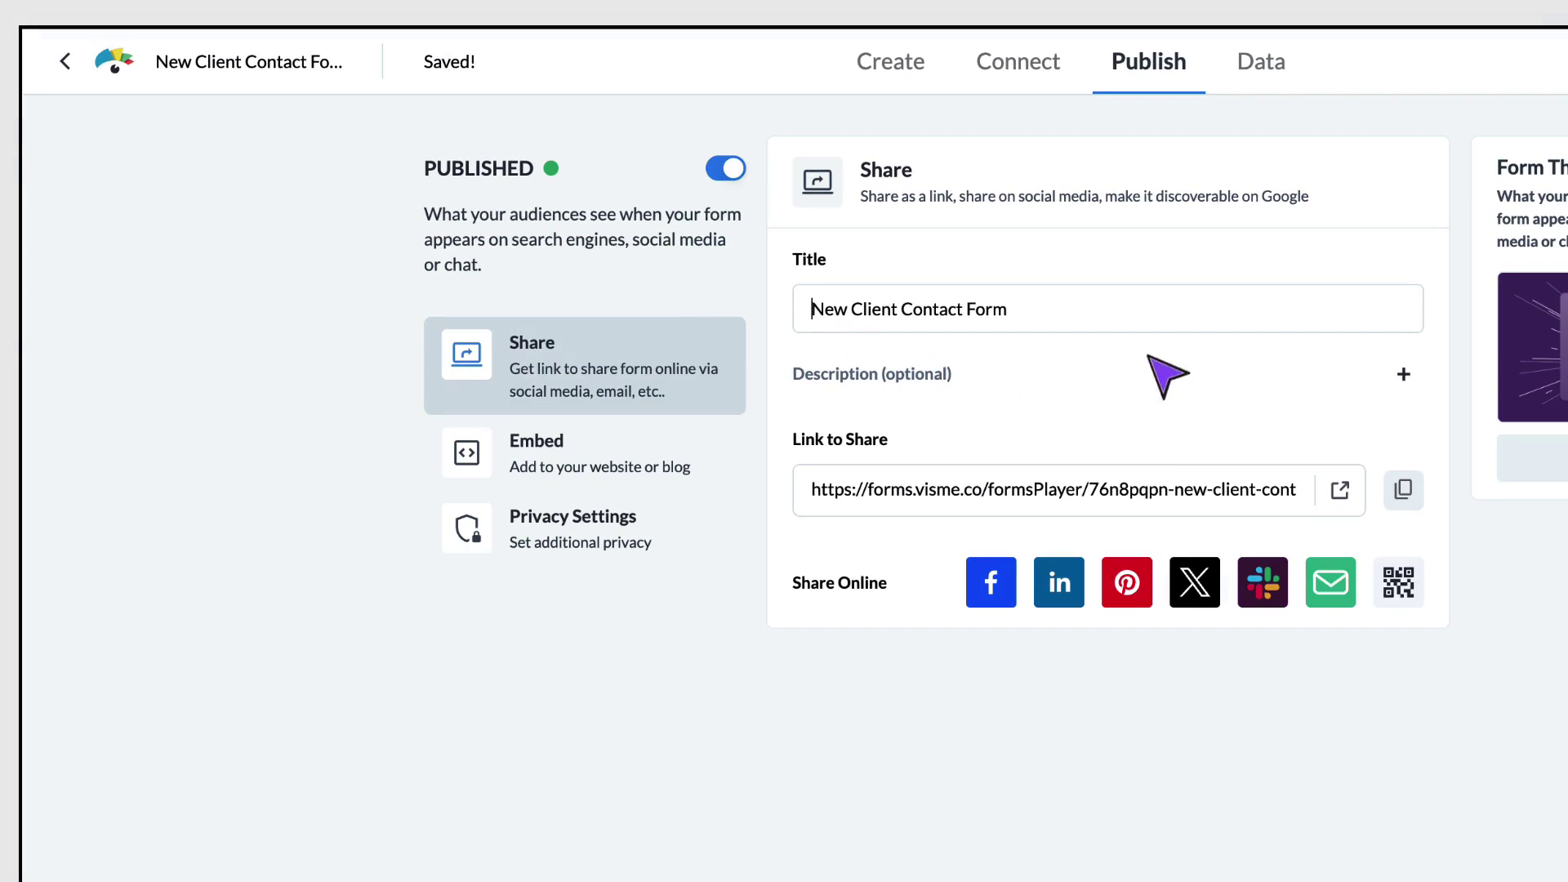
click(1403, 374)
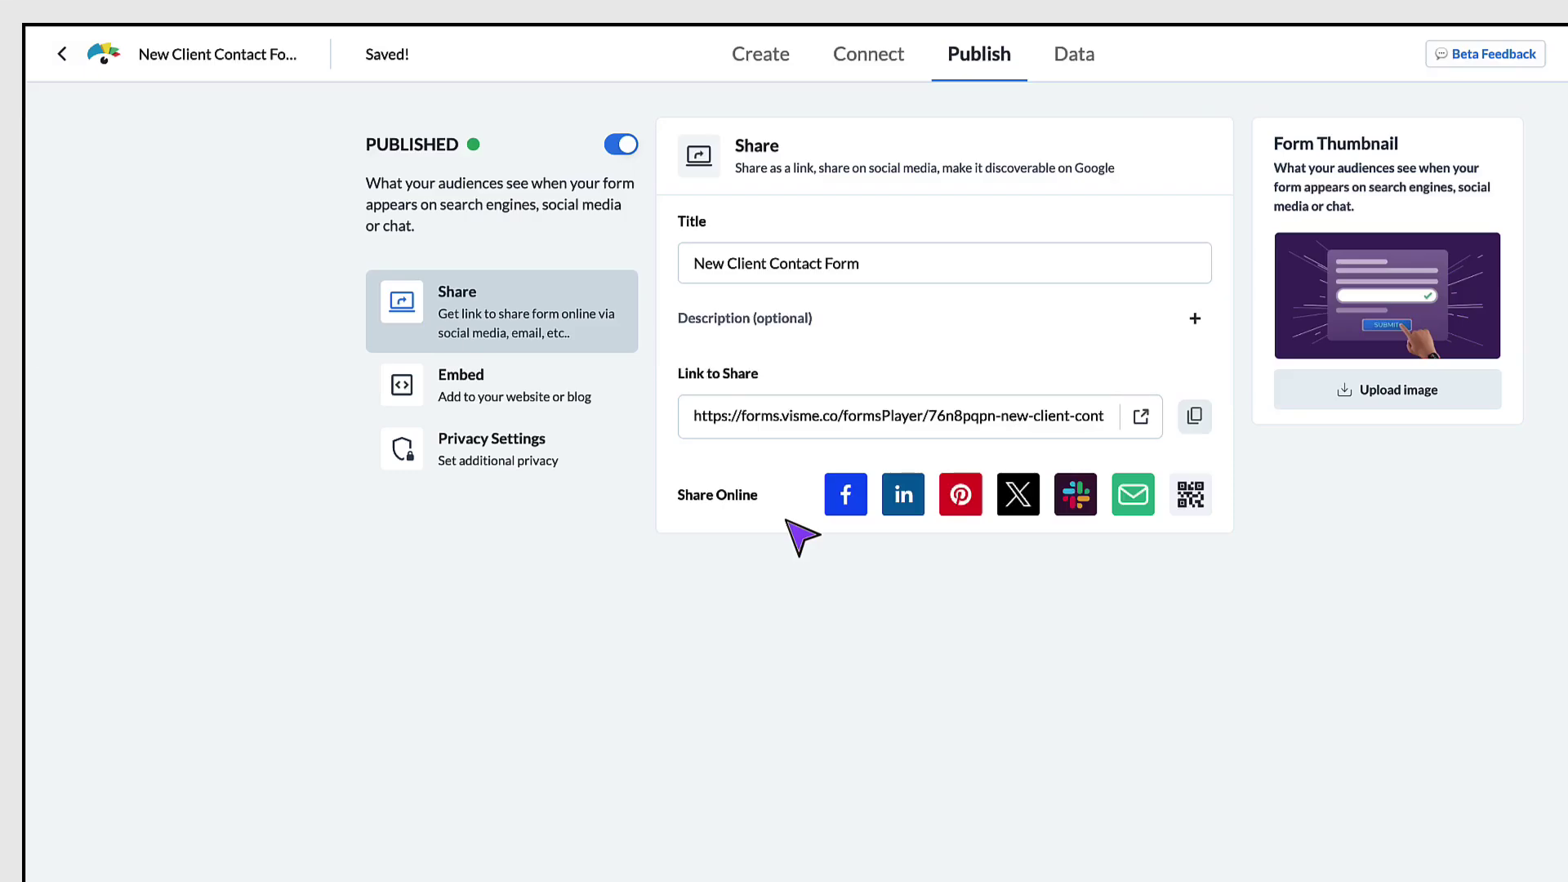
Copy the Popup over page embed code, then switch the embed style to Between Content.
click(488, 398)
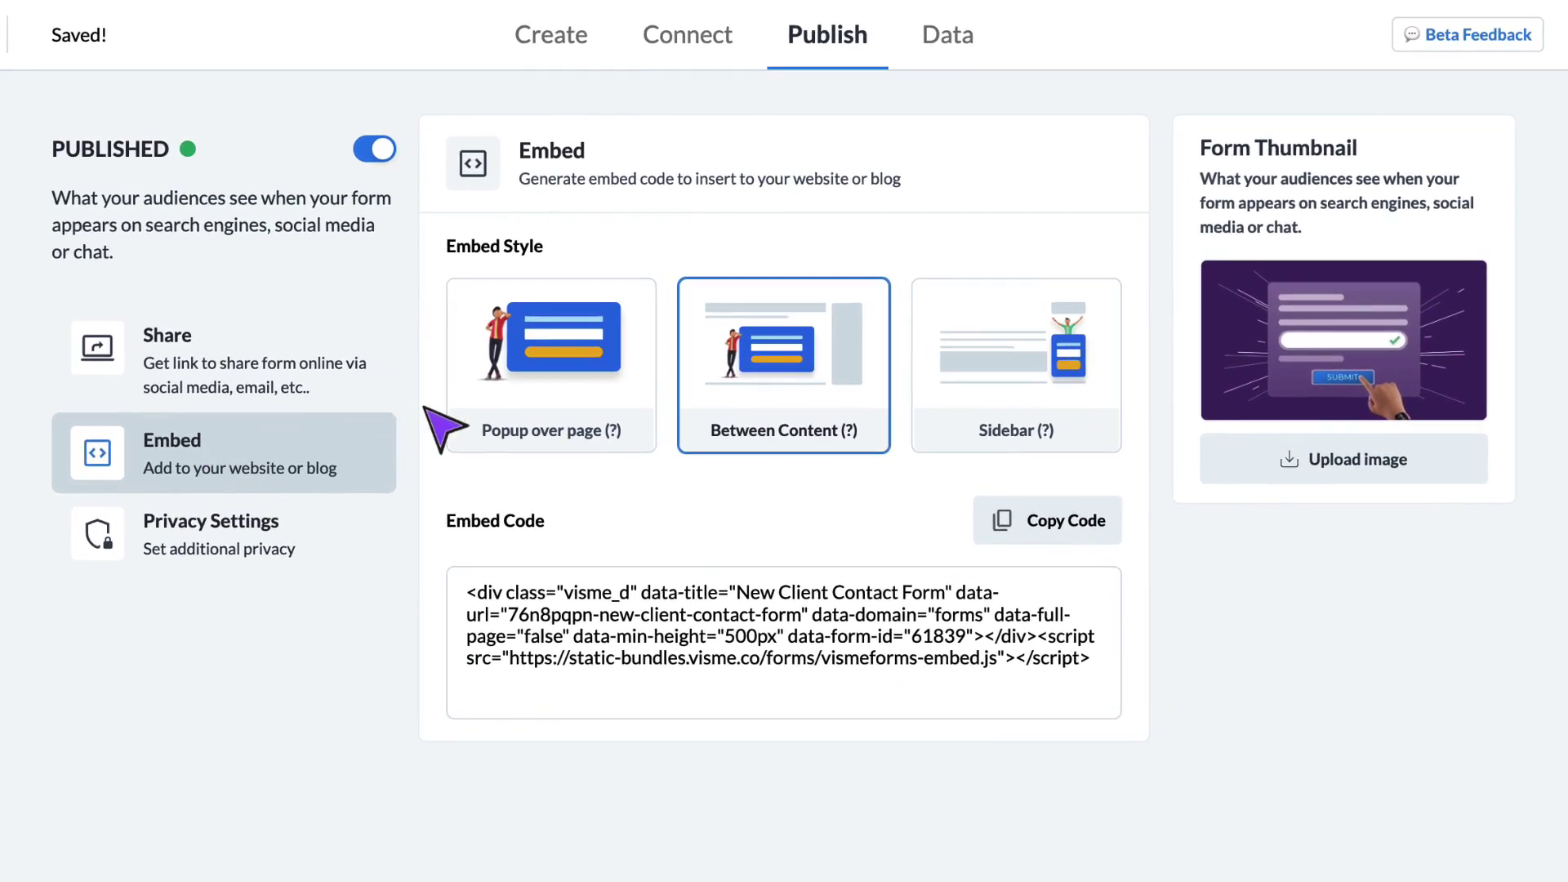
mouse_move(539, 380)
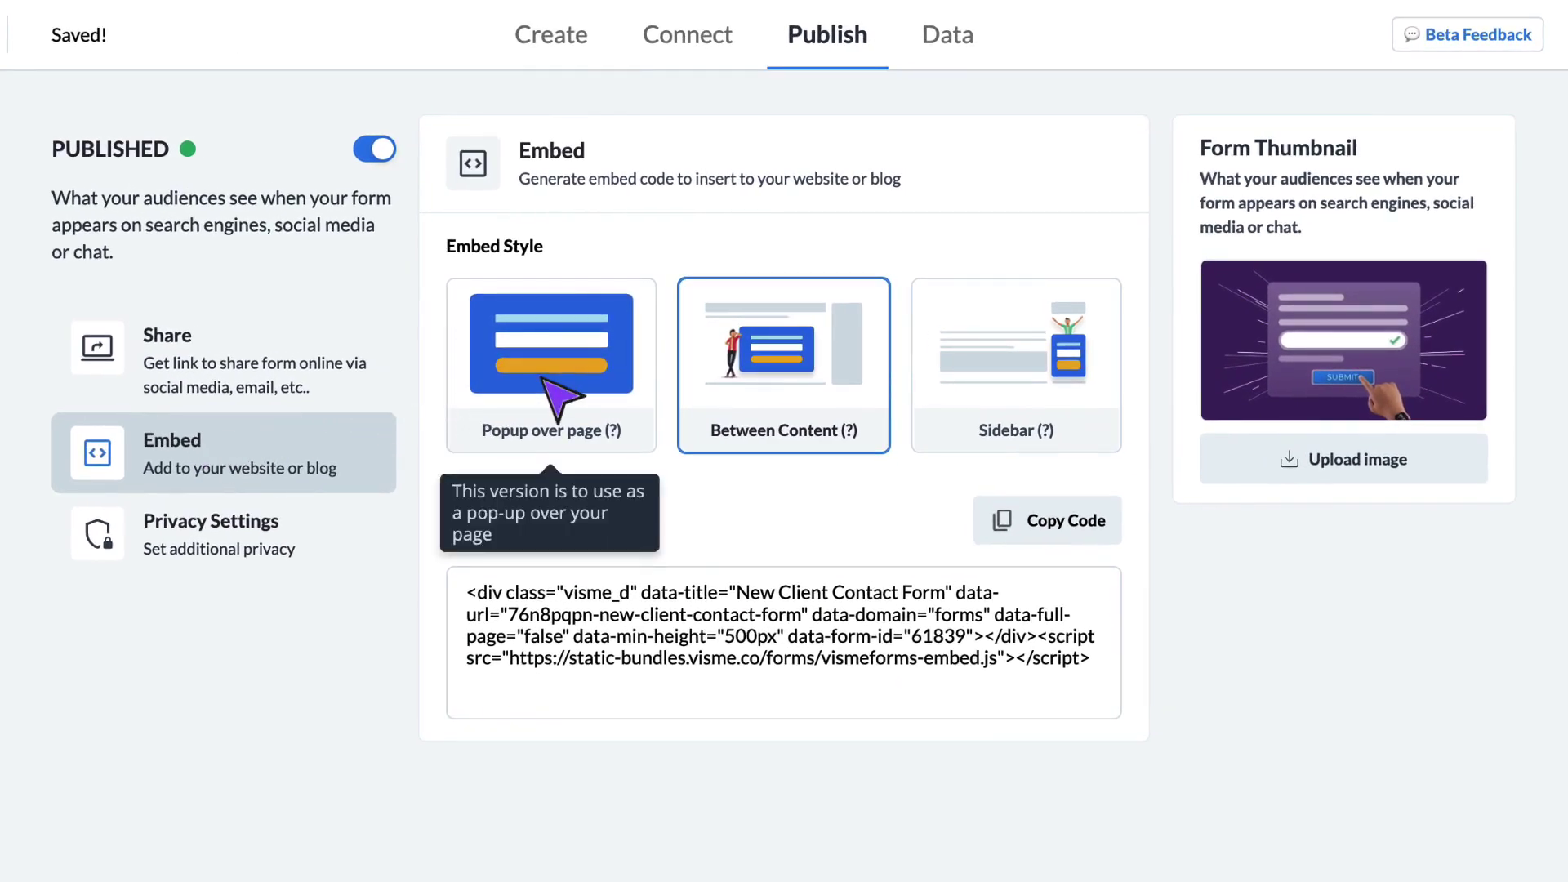
click(543, 380)
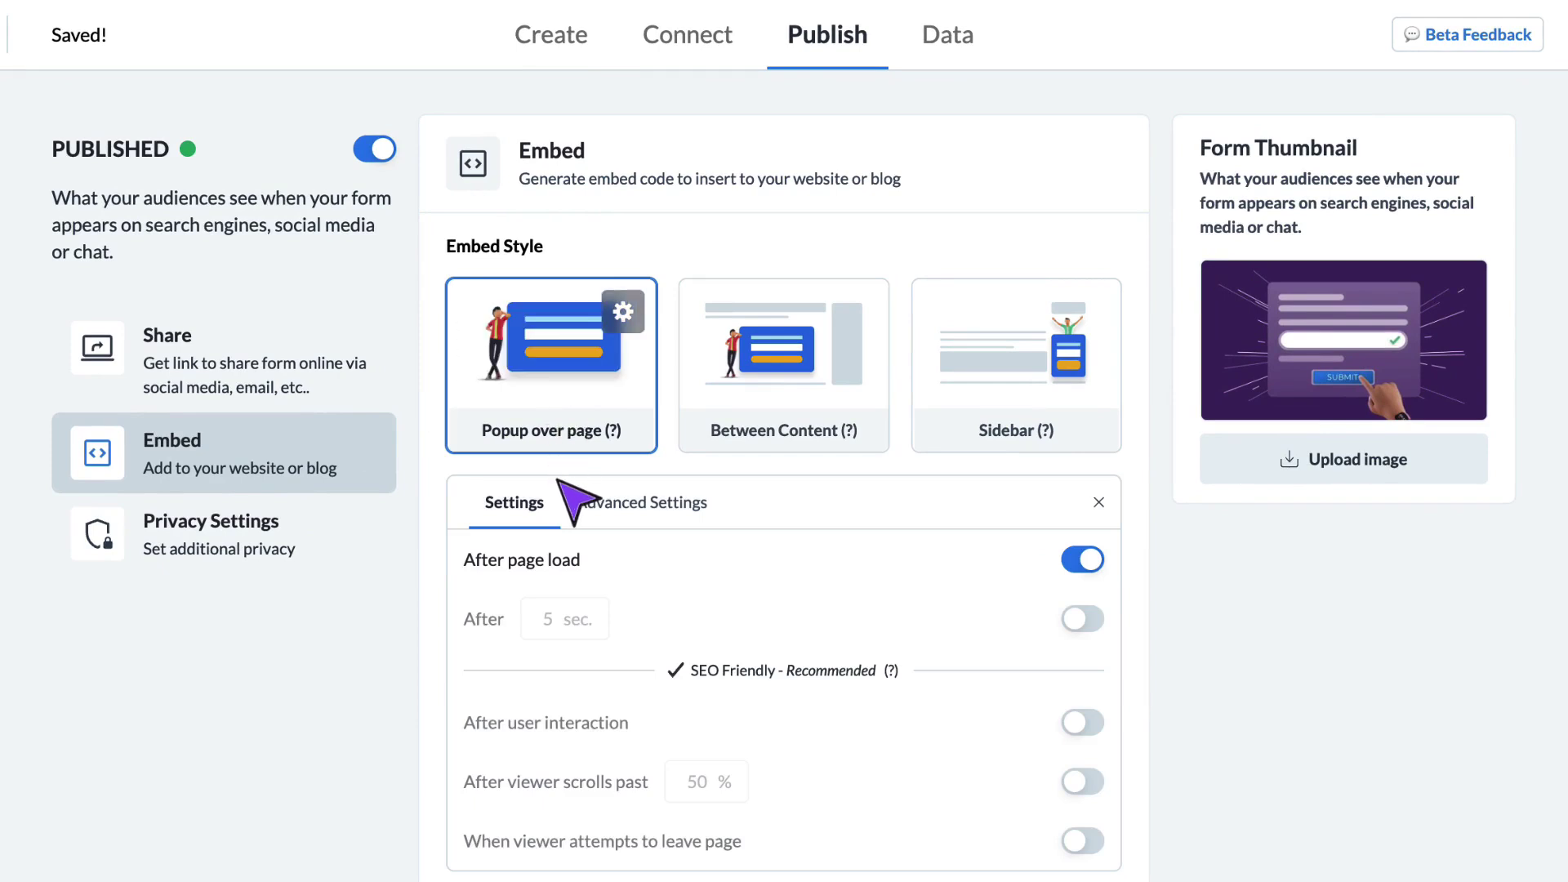
click(641, 504)
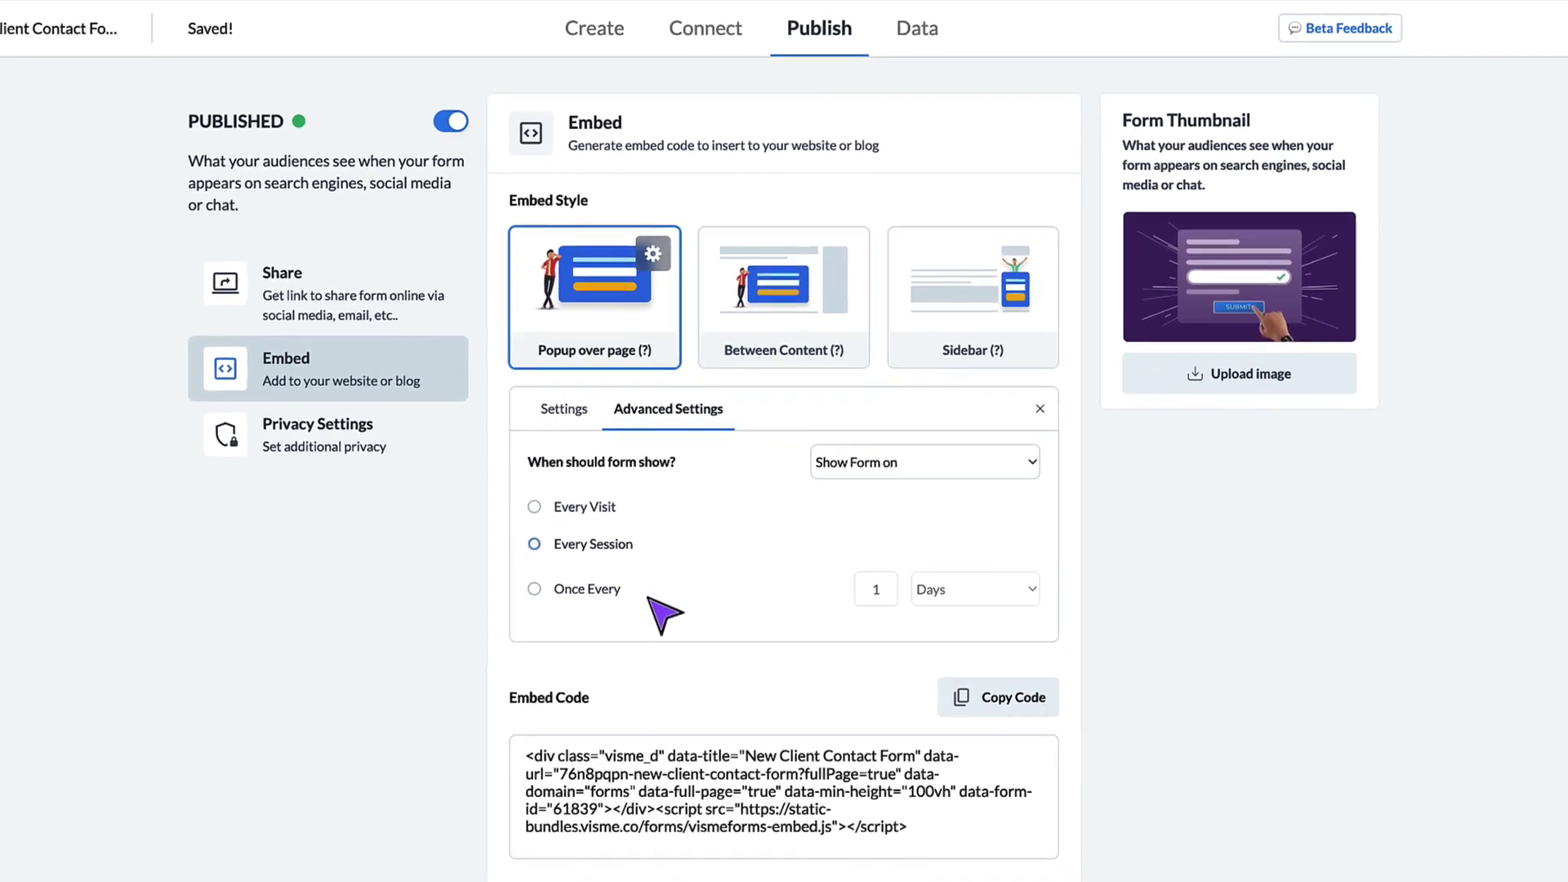
click(1018, 701)
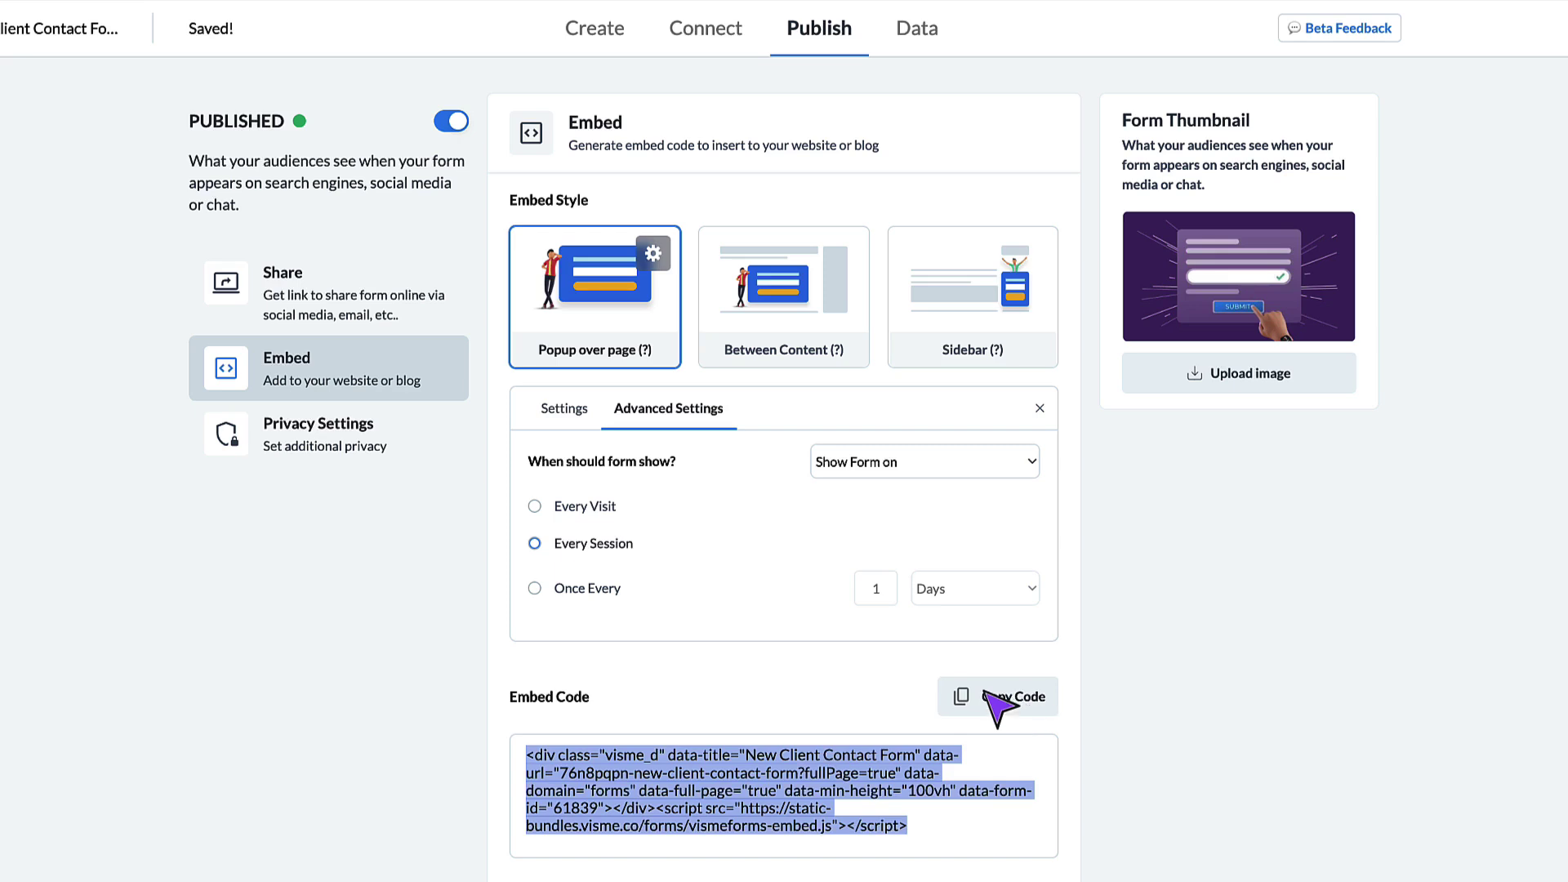
click(786, 351)
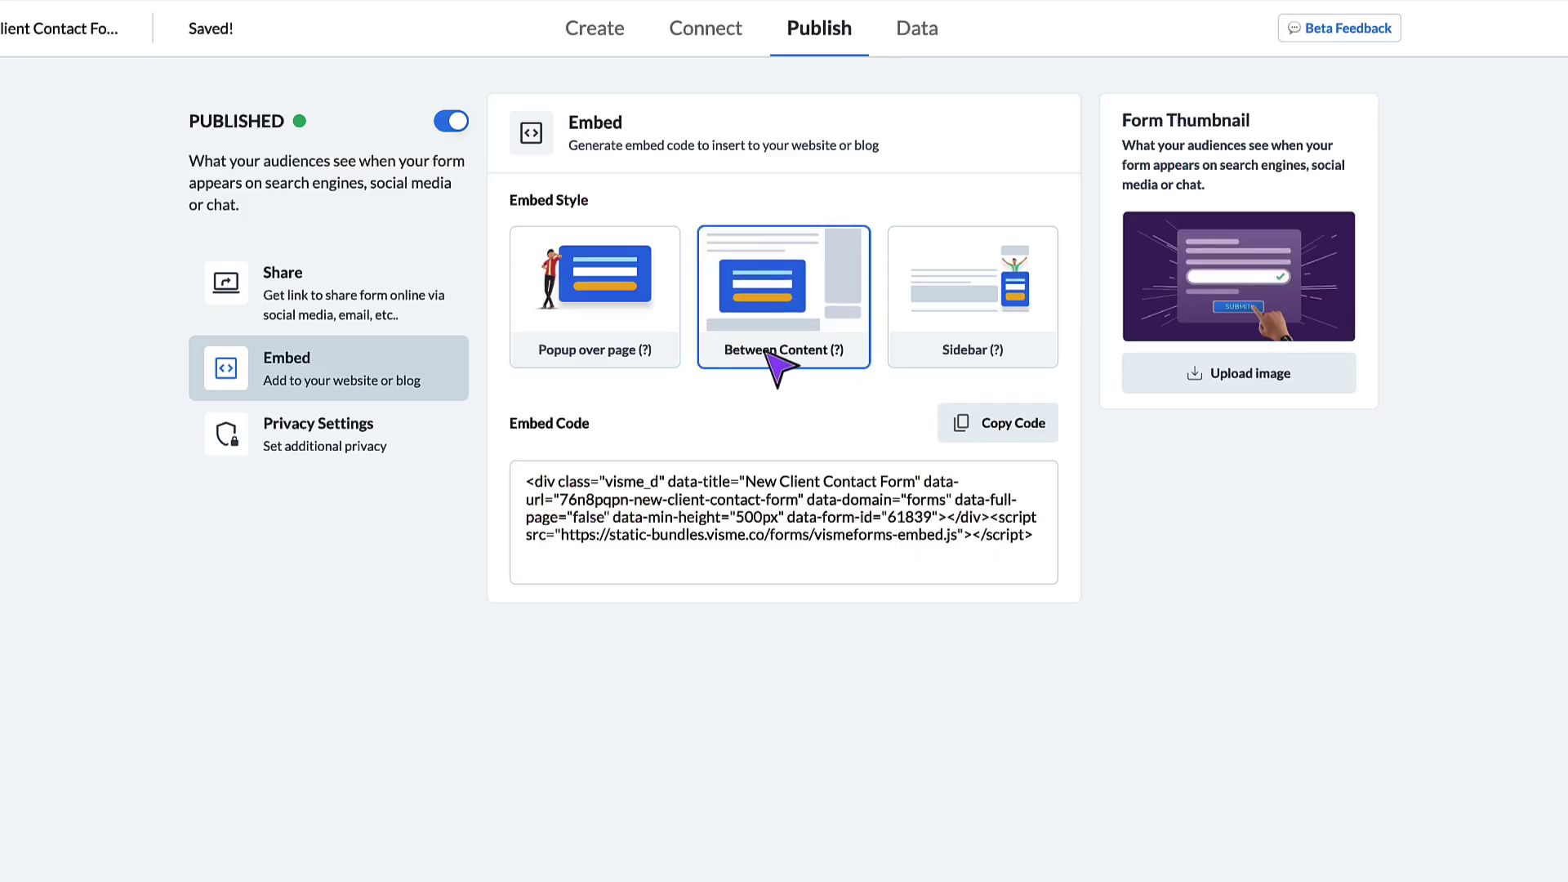
Copy the Between Content embed code, then switch to Sidebar and copy its code.
click(1001, 424)
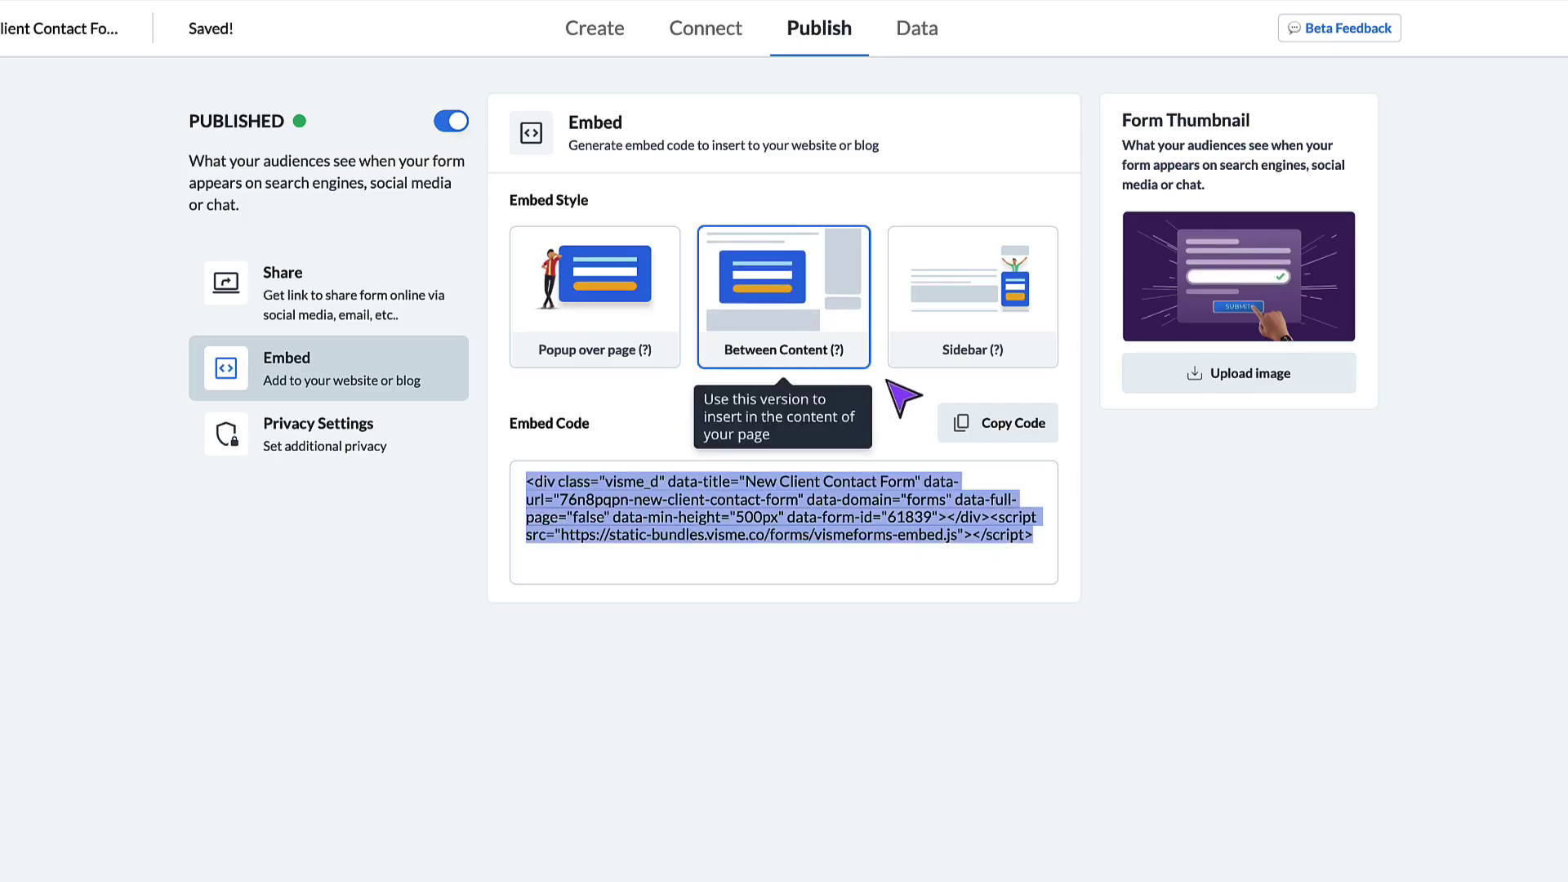
click(998, 426)
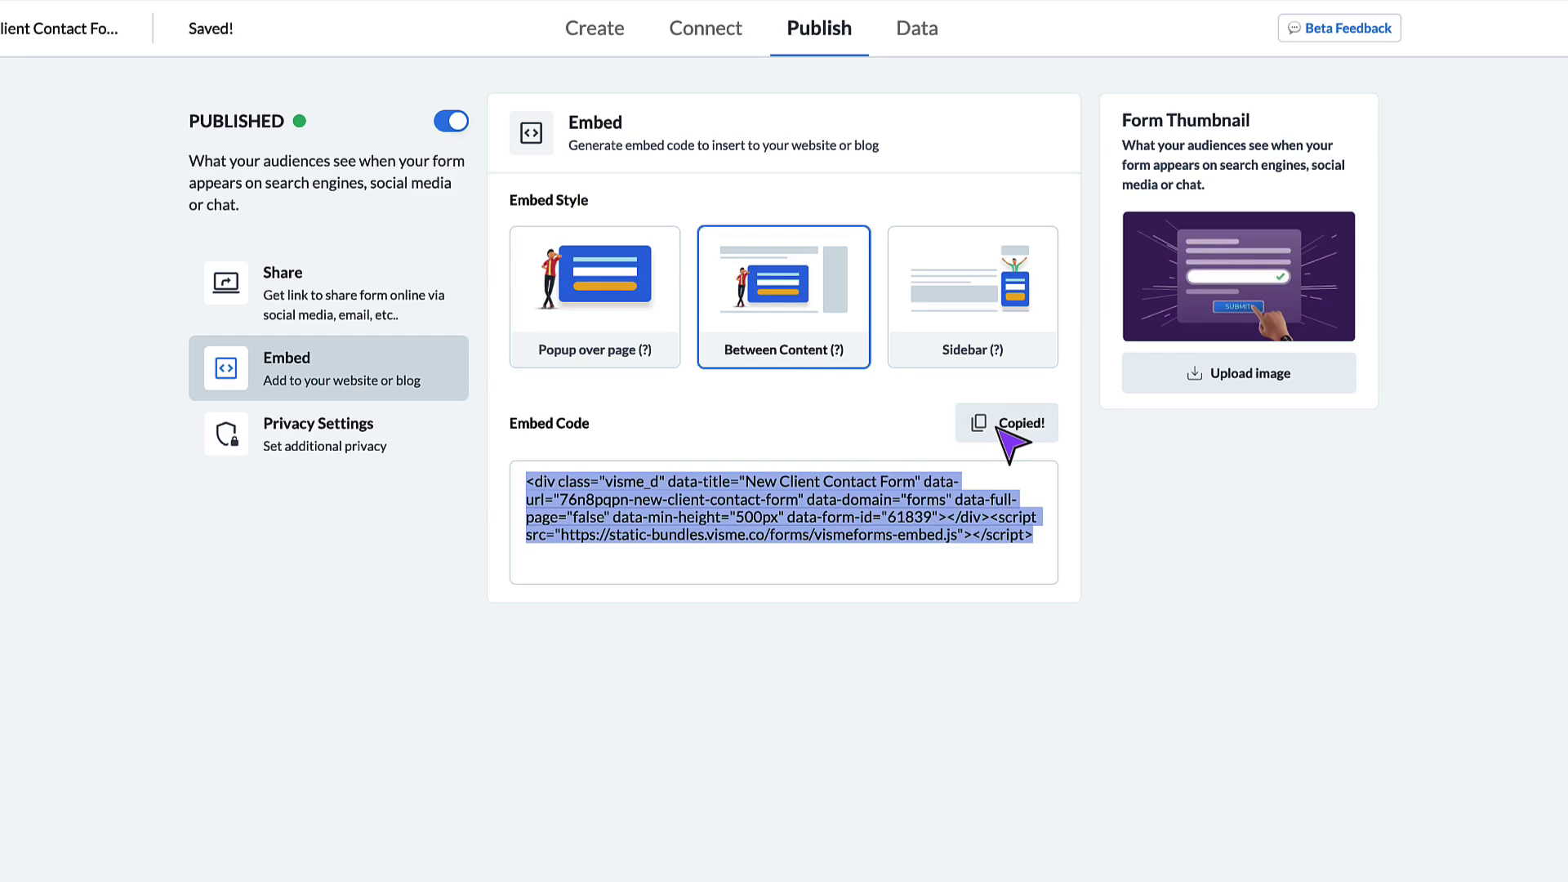
click(945, 358)
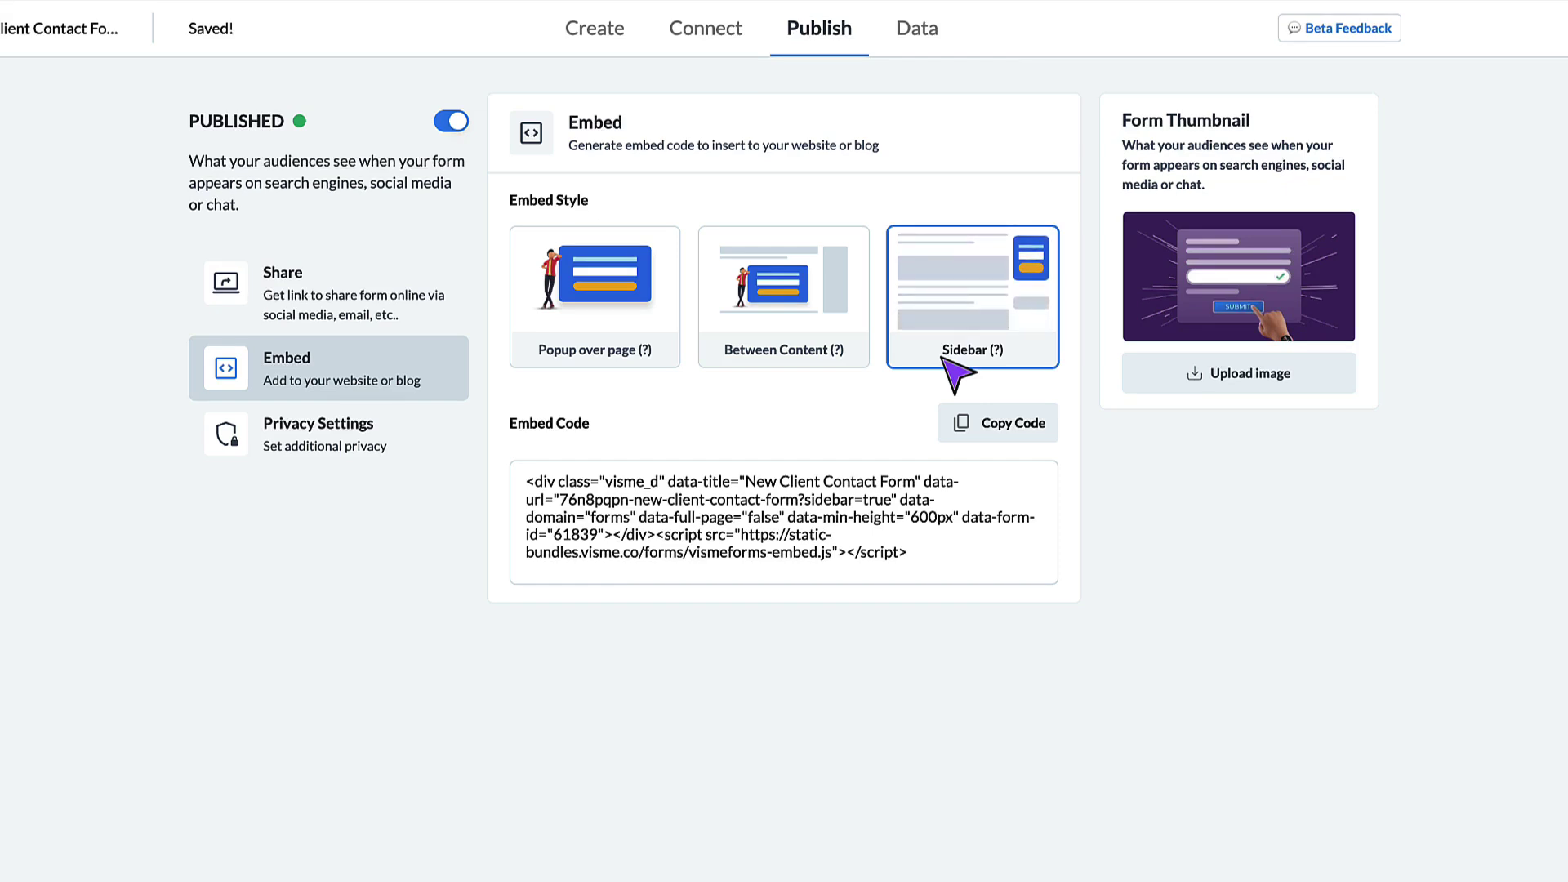
click(981, 425)
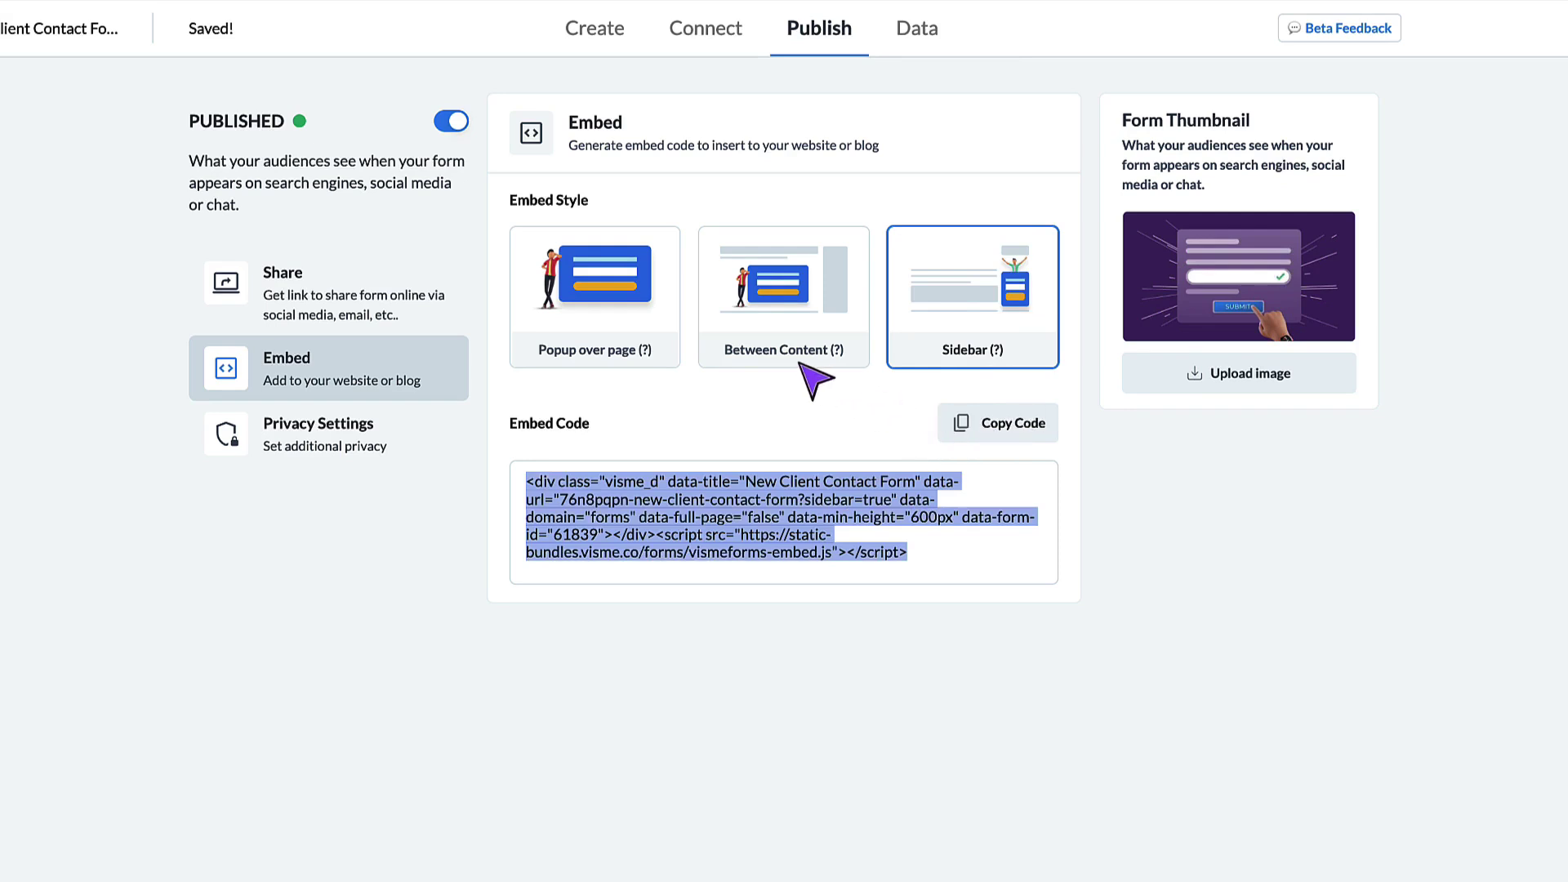
mouse_move(809, 365)
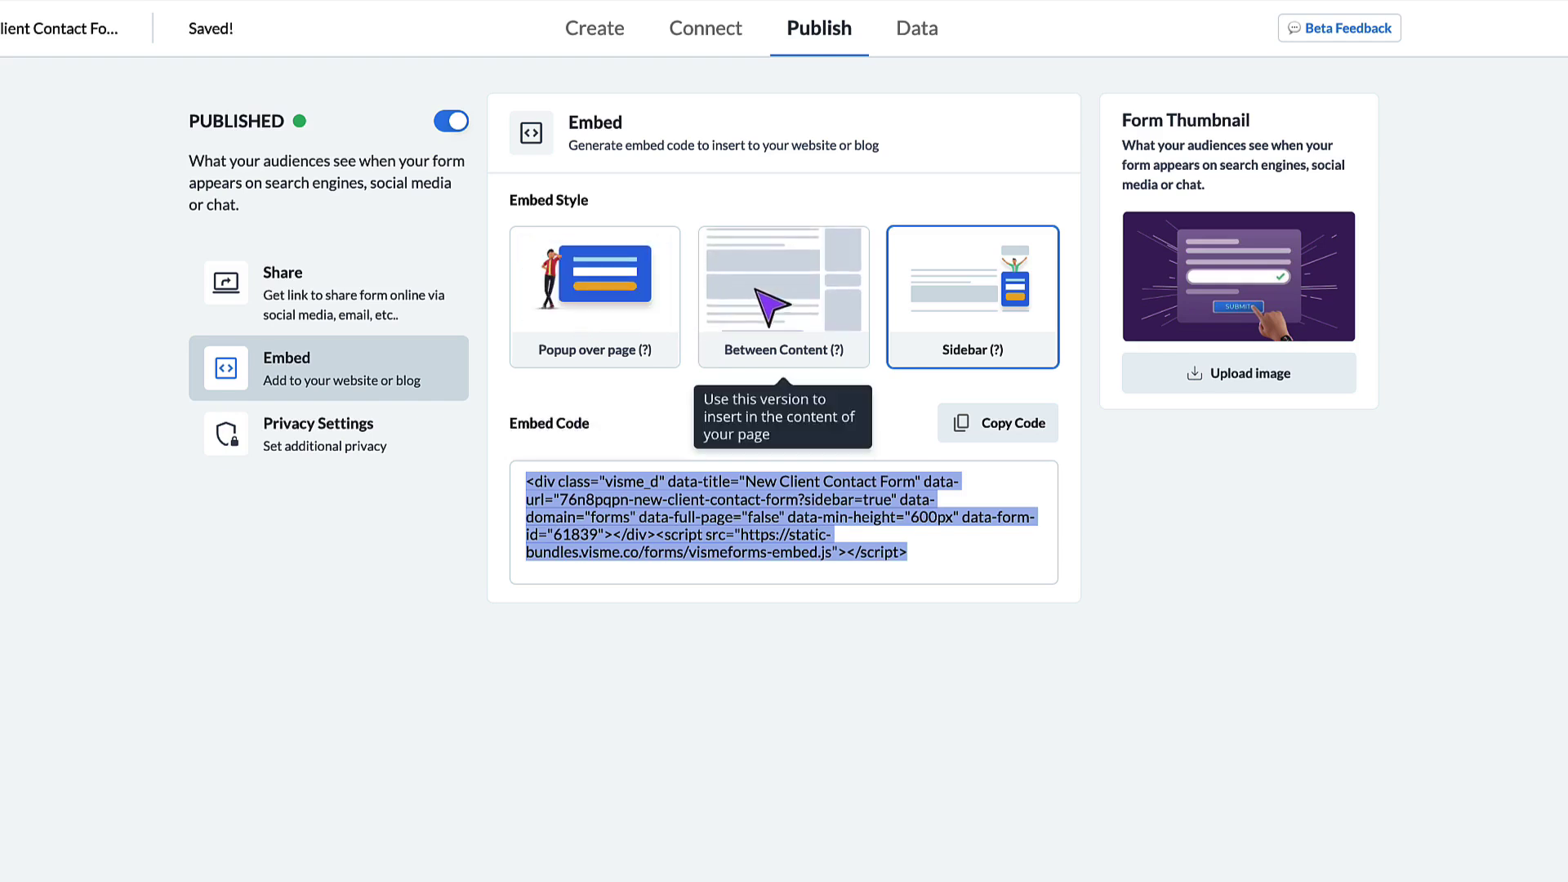
mouse_move(1016, 296)
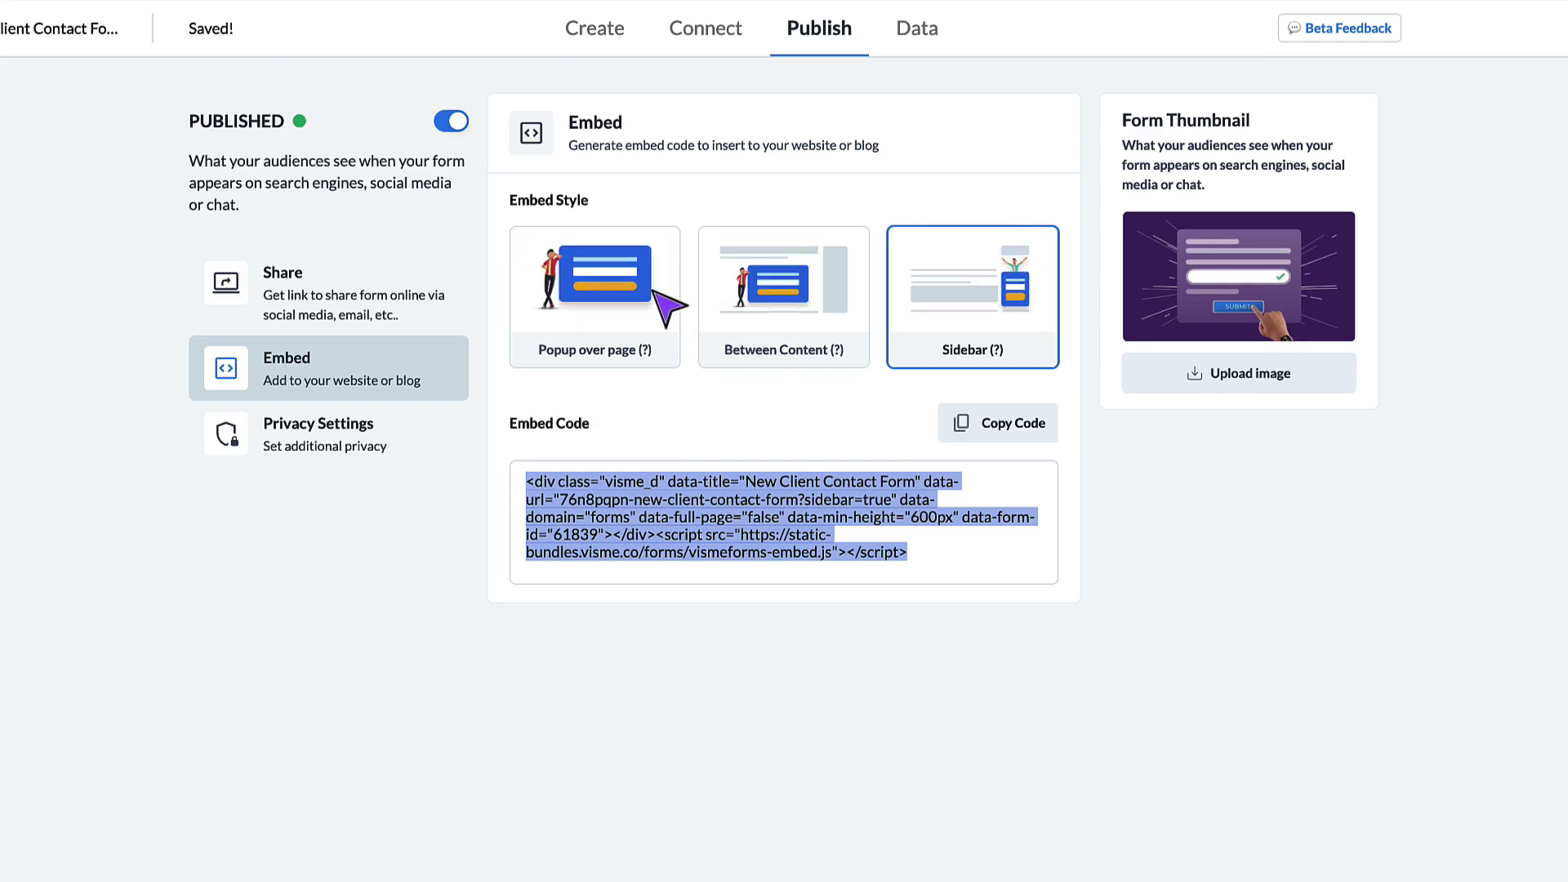
mouse_move(641, 302)
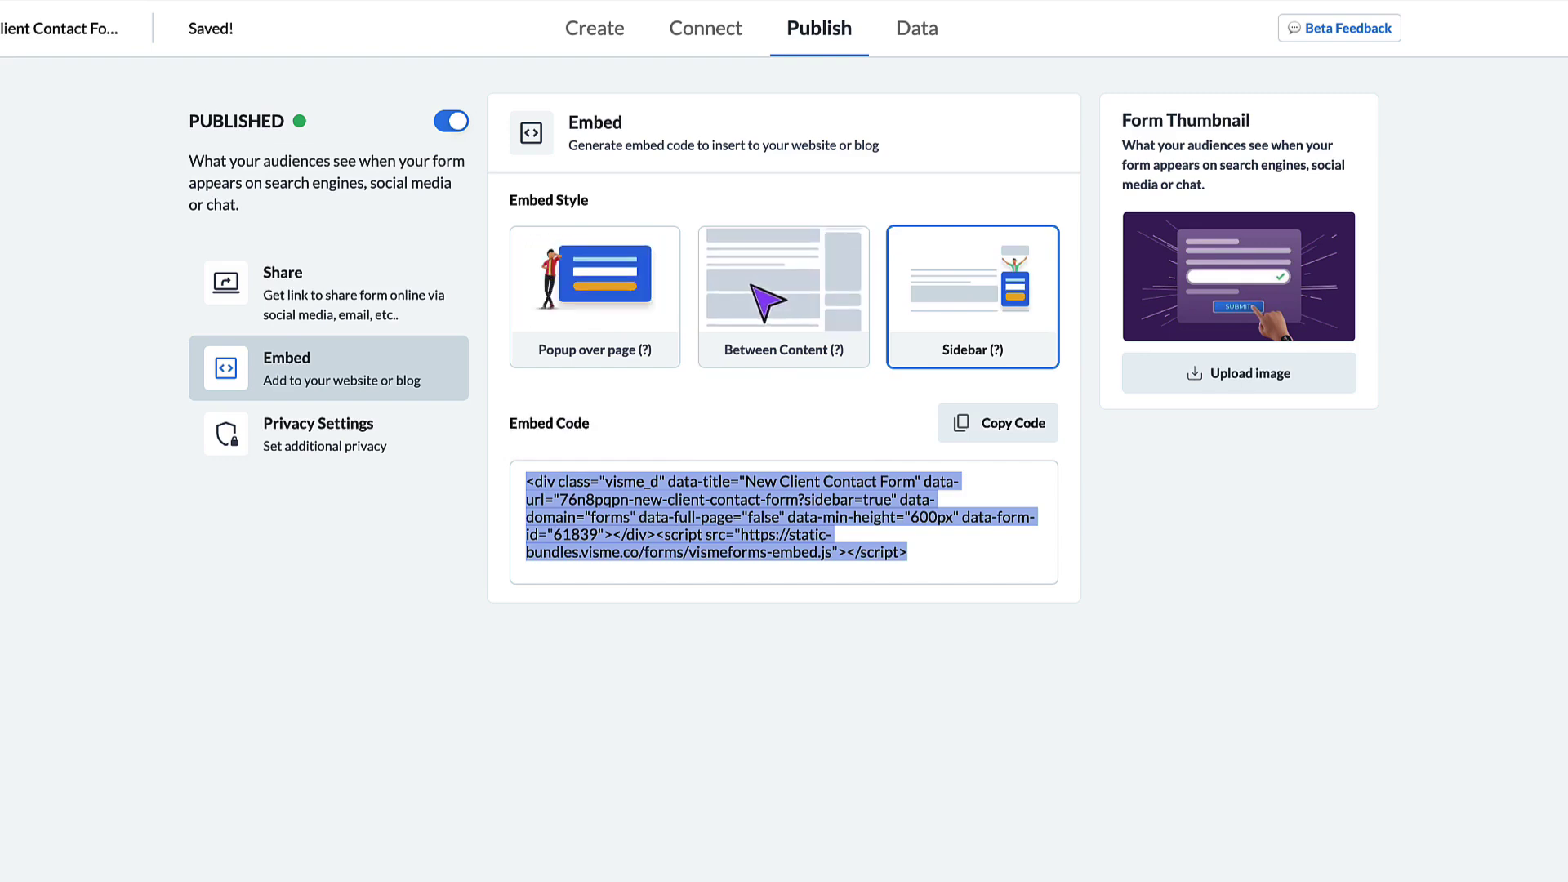